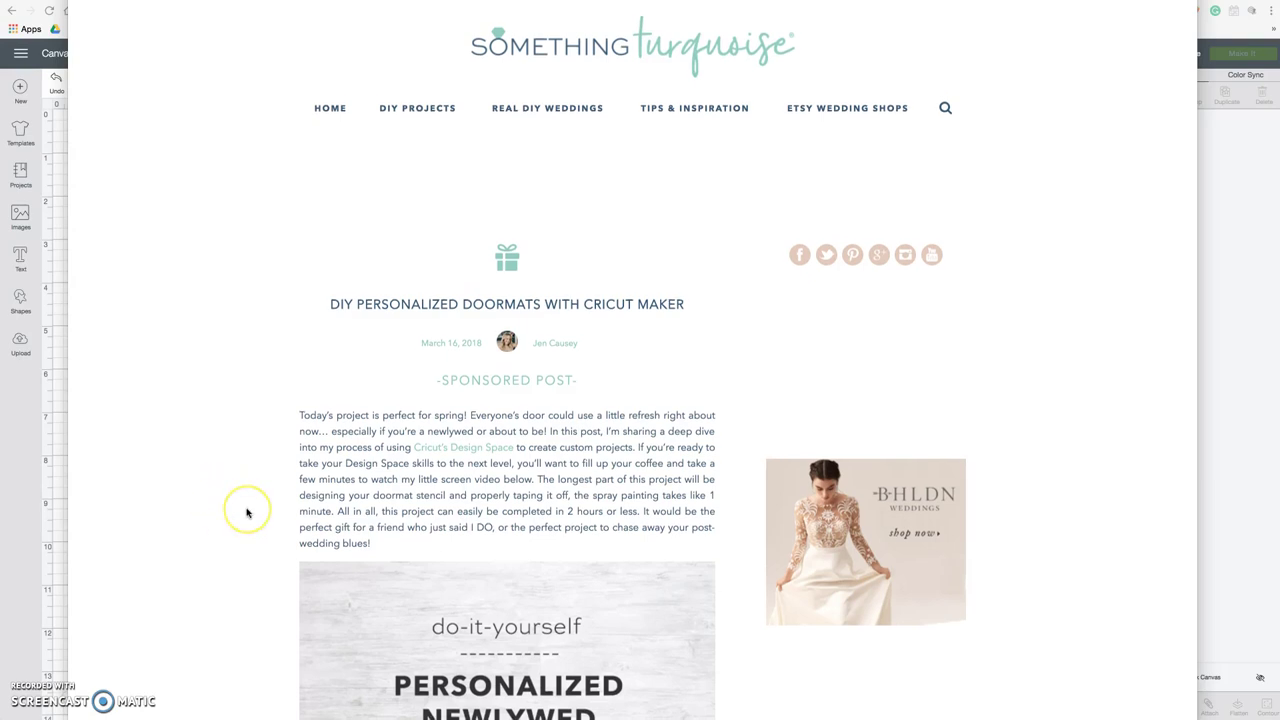
Browse the Something Turquoise doormat photos, then return to the blank Welcome Door Mat canvas
scroll(246, 514, down, 3)
scroll(249, 519, down, 2)
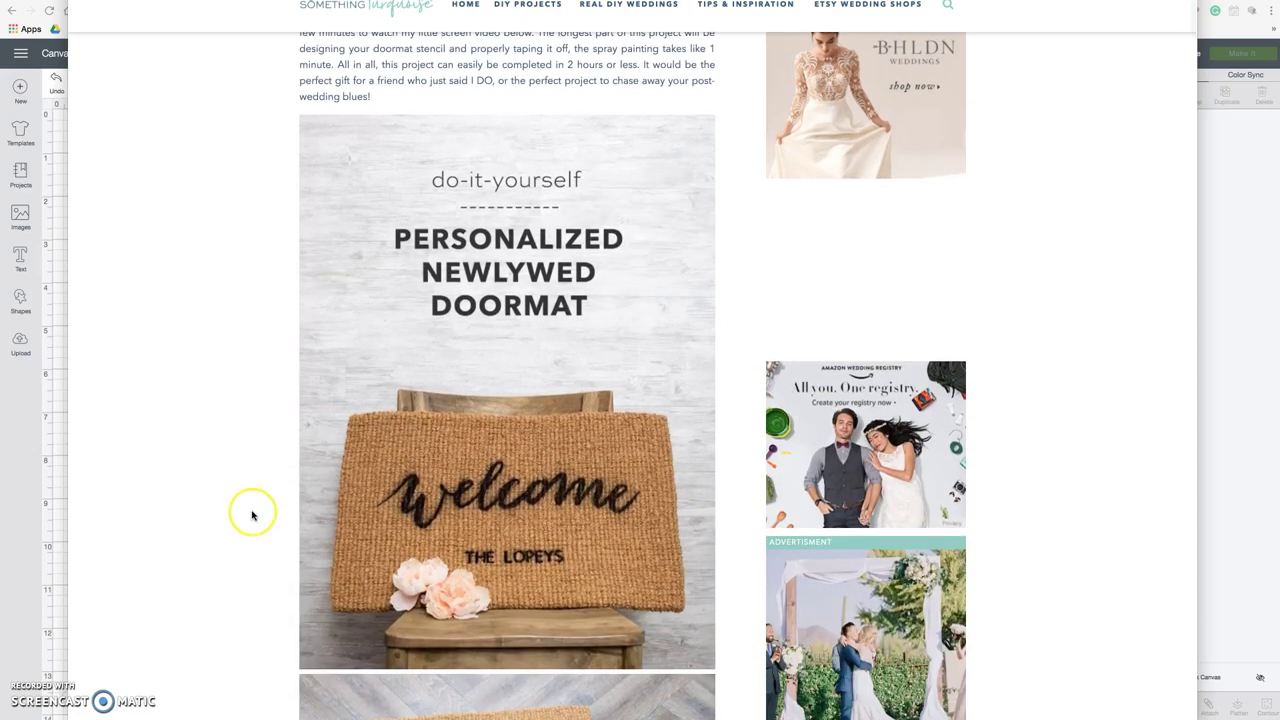
scroll(249, 514, down, 2)
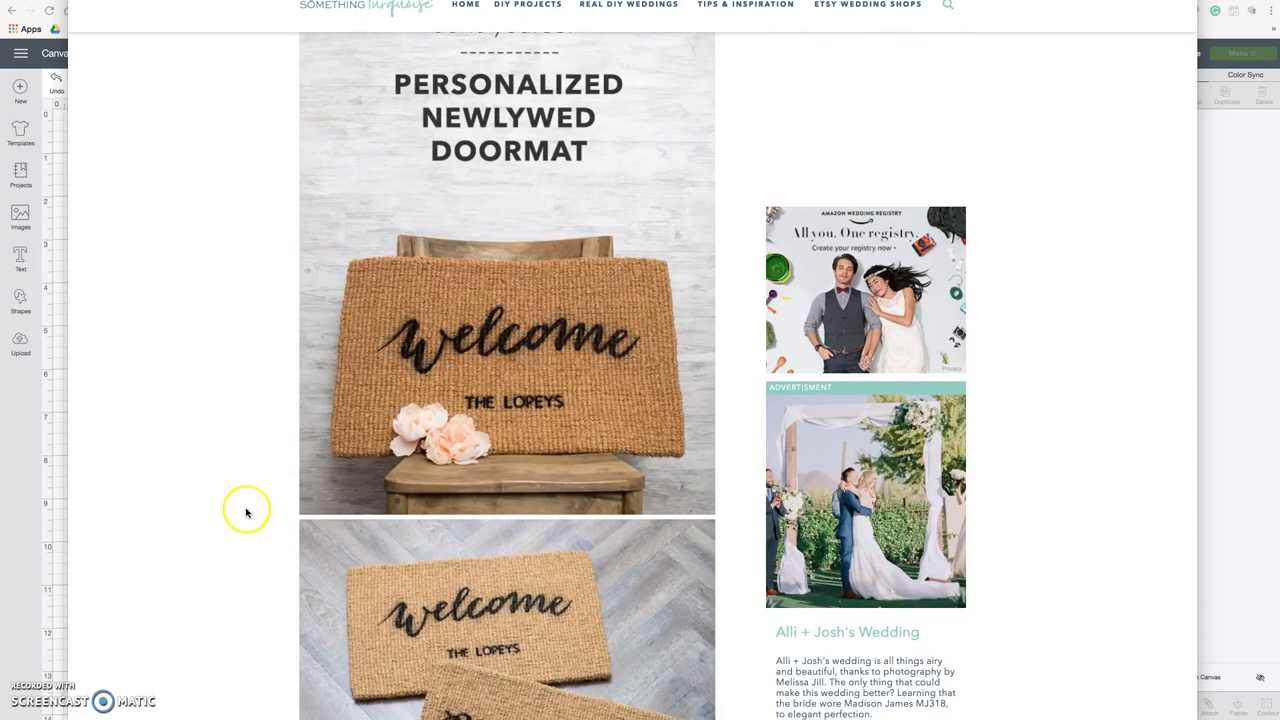
scroll(246, 513, down, 2)
scroll(248, 513, down, 2)
scroll(248, 513, down, 2)
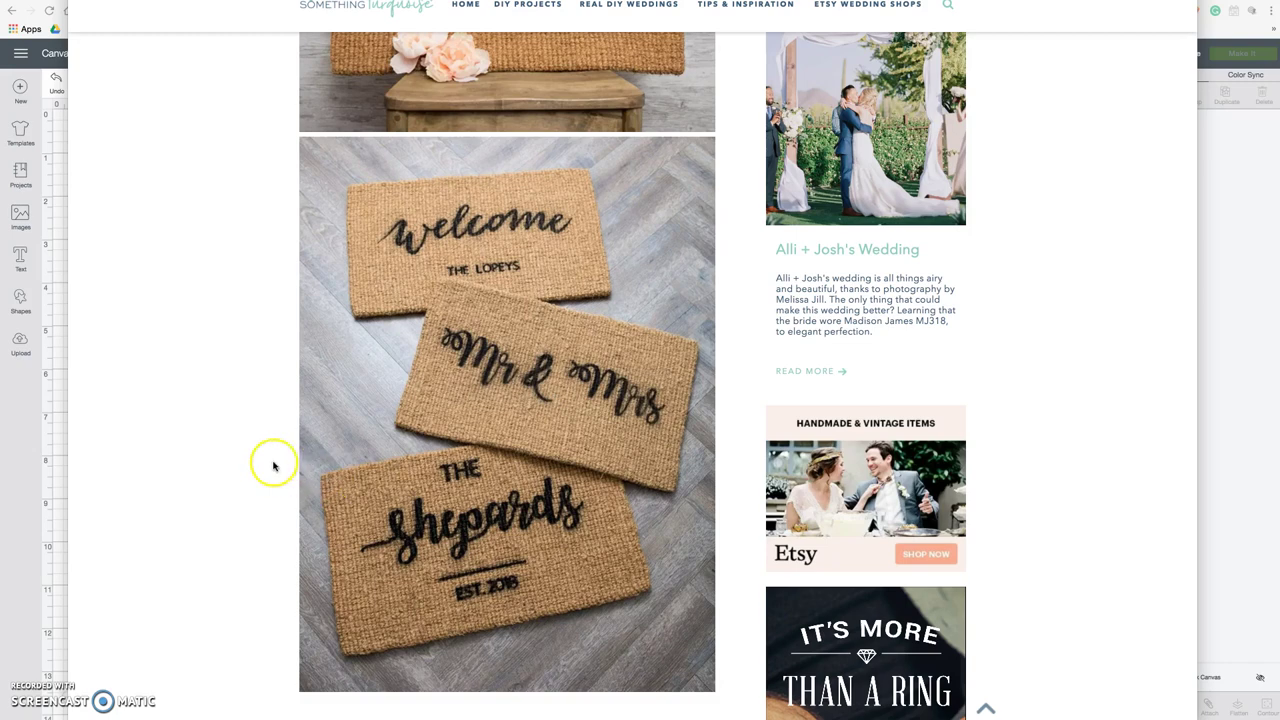
scroll(271, 464, down, 2)
scroll(272, 464, up, 1)
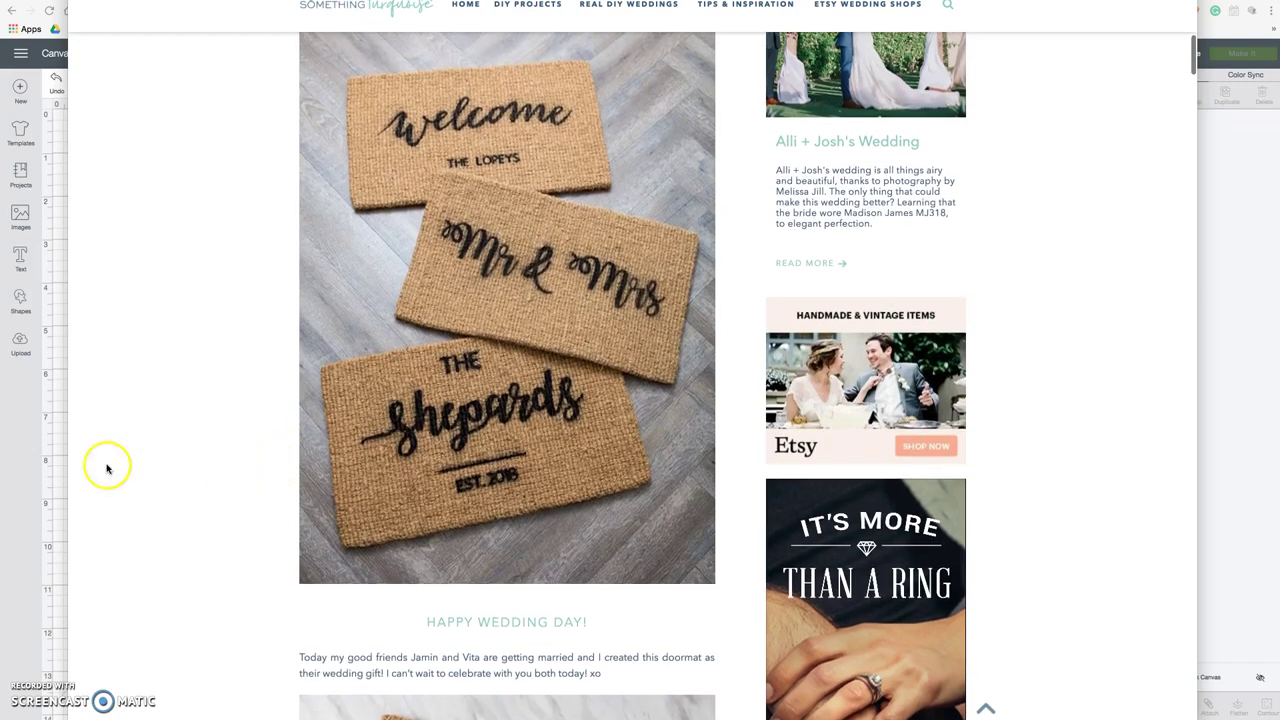
click(57, 471)
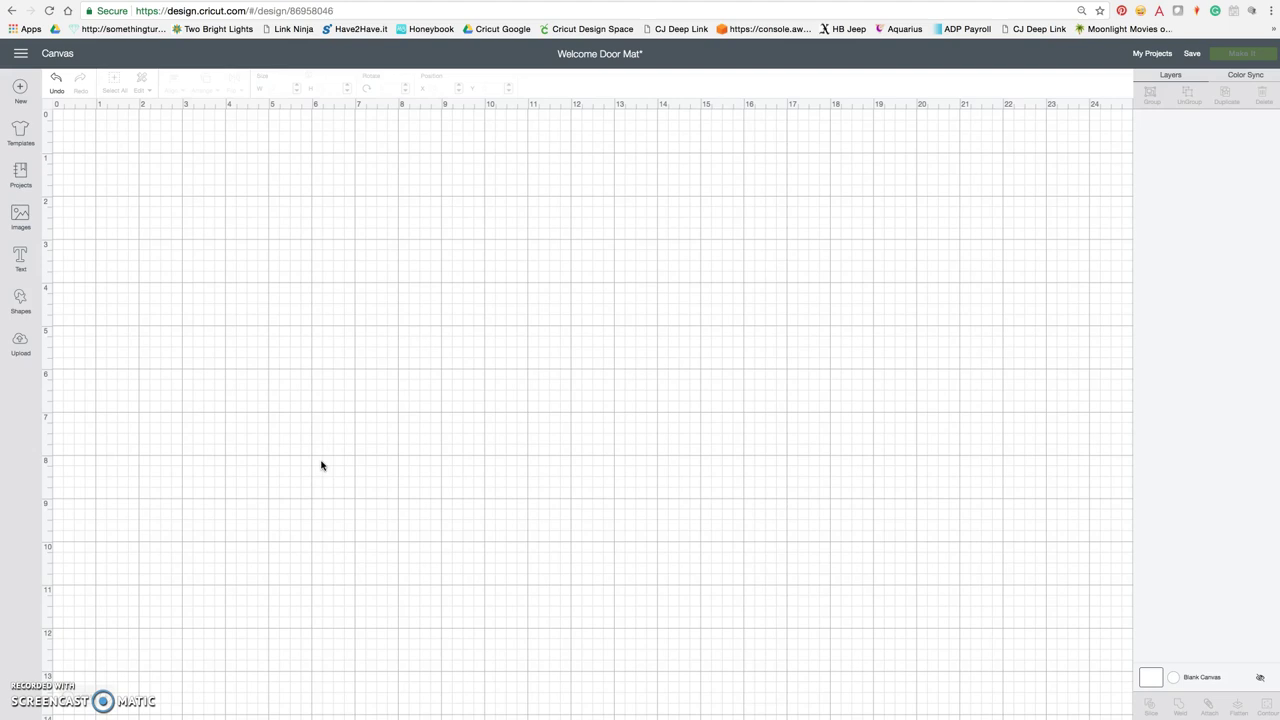
Add a square from Shapes and enlarge it to about 8 inches
click(68, 700)
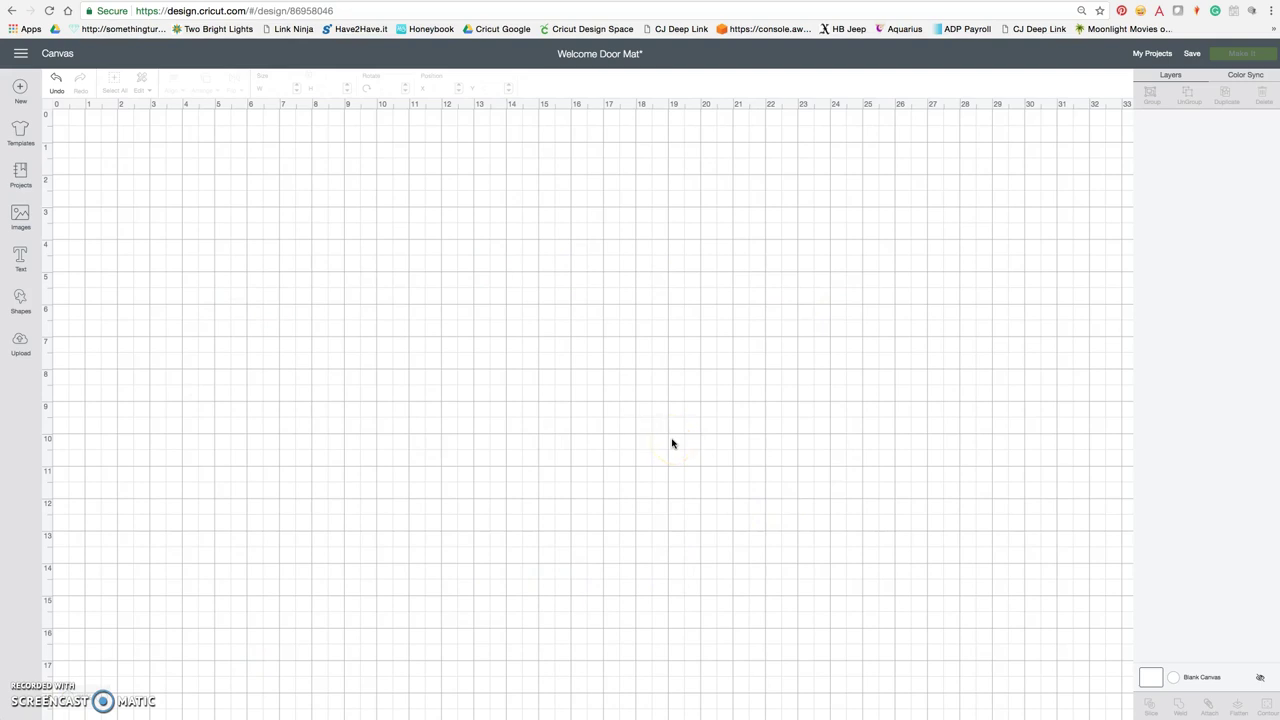
click(22, 302)
click(68, 217)
click(149, 217)
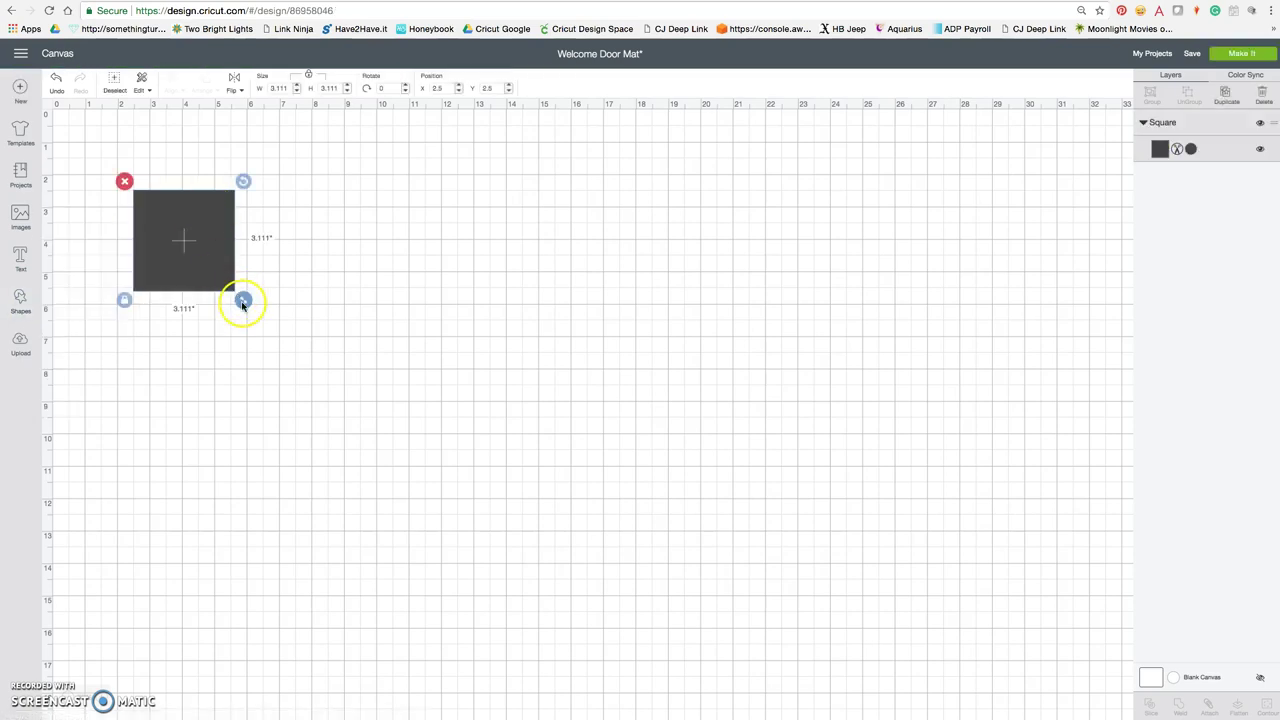
drag(243, 297, 405, 417)
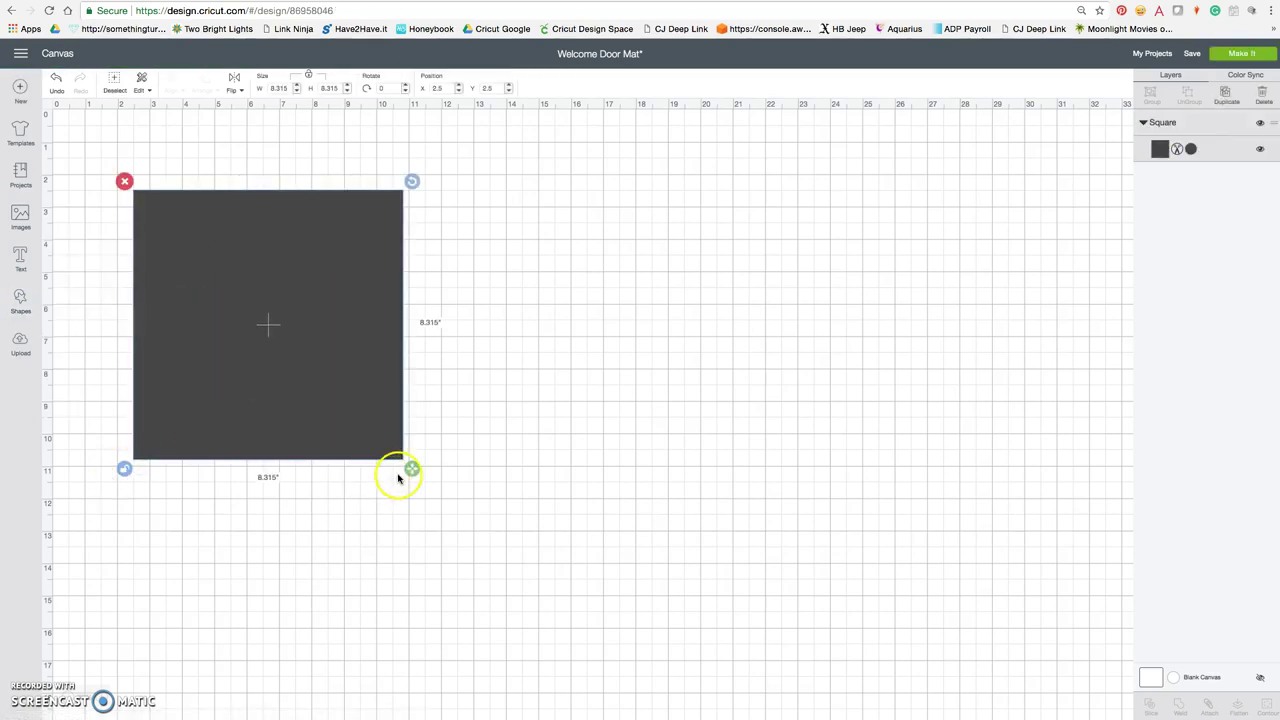
Stretch the square into a 30 by 18 inch rectangle at the canvas top-left
drag(412, 470, 1066, 512)
drag(786, 420, 724, 372)
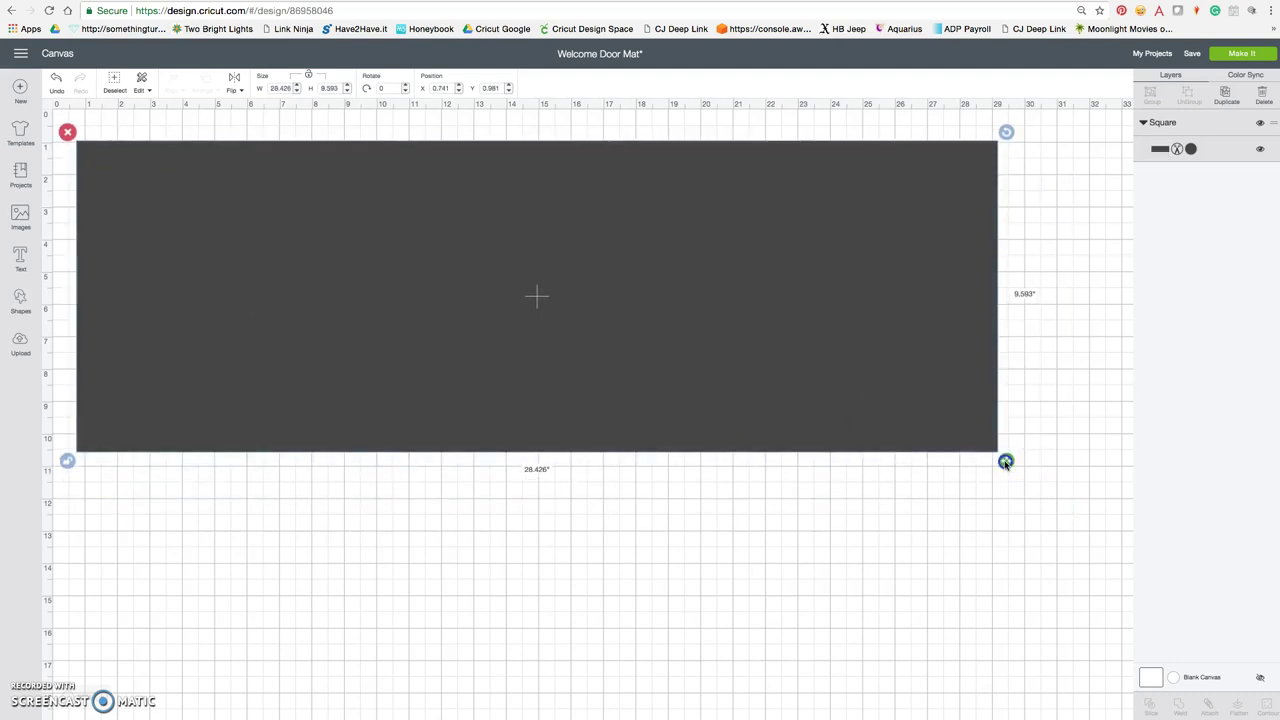
drag(1005, 460, 1054, 697)
drag(929, 594, 901, 565)
drag(1059, 678, 1060, 711)
mouse_move(717, 563)
mouse_down()
mouse_move(703, 566)
mouse_move(723, 561)
mouse_up()
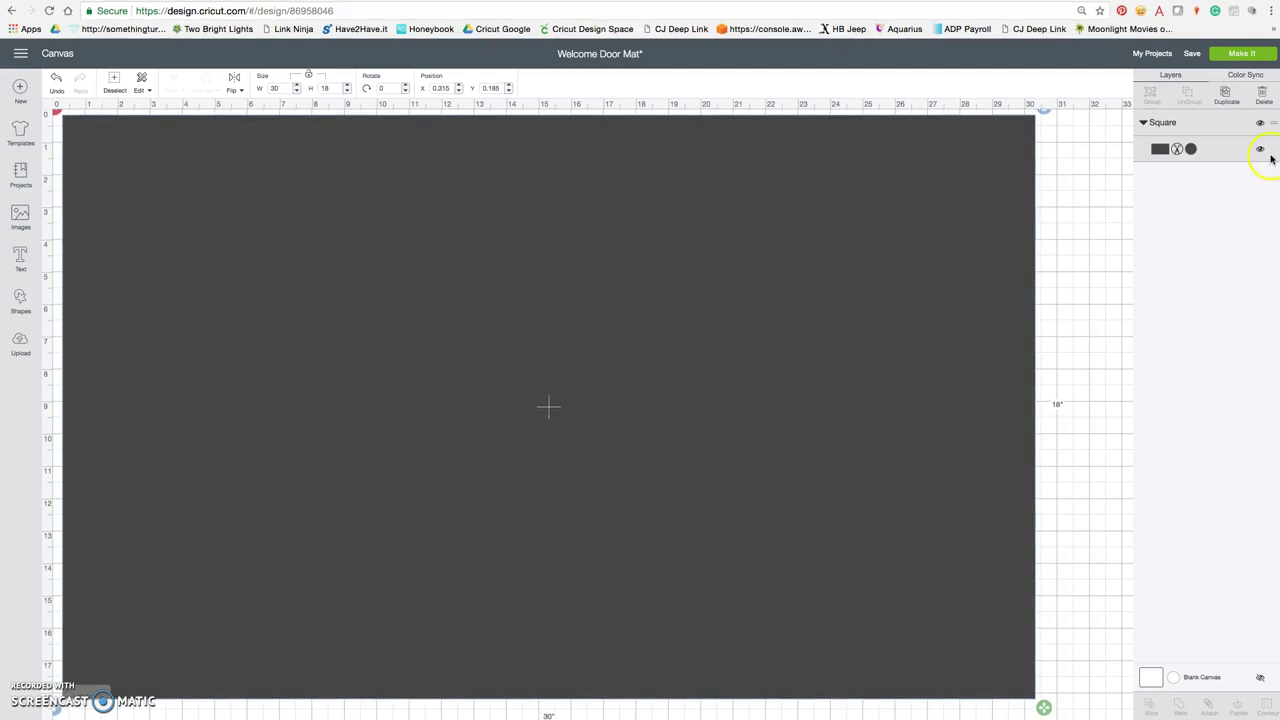
Colour the mat rectangle Cream (#E1D7B6)
click(1192, 150)
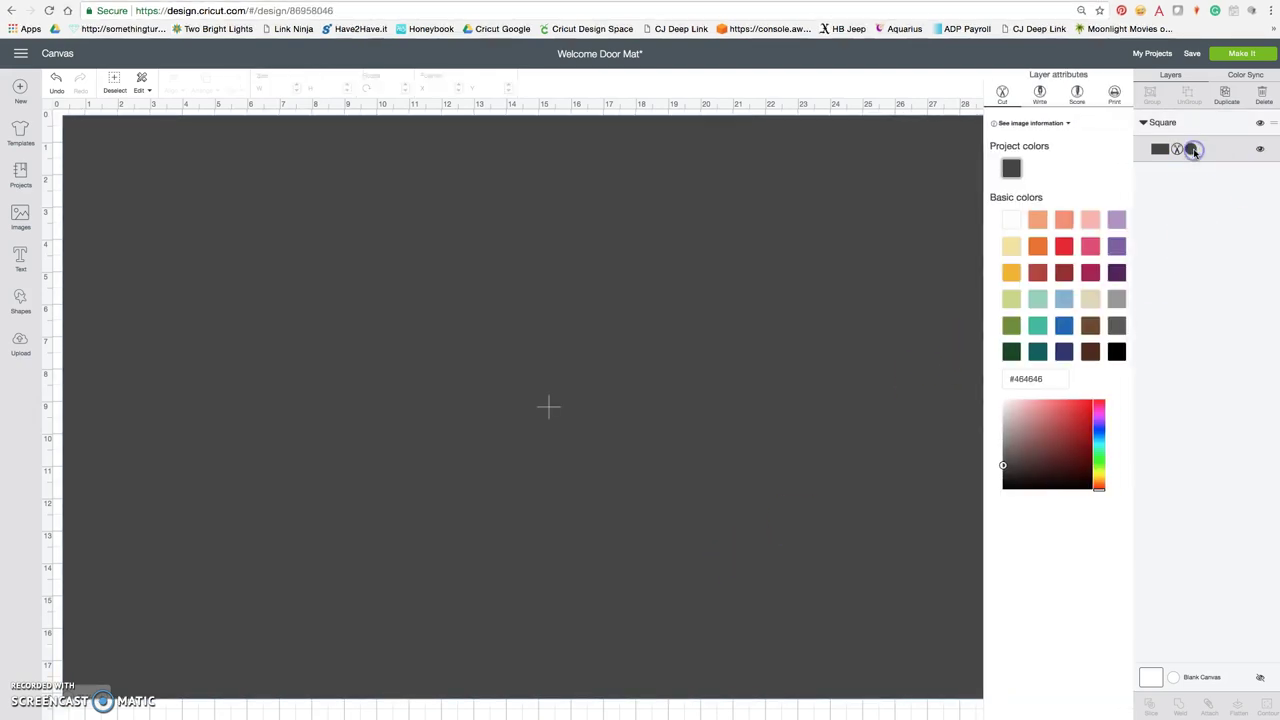
click(1097, 301)
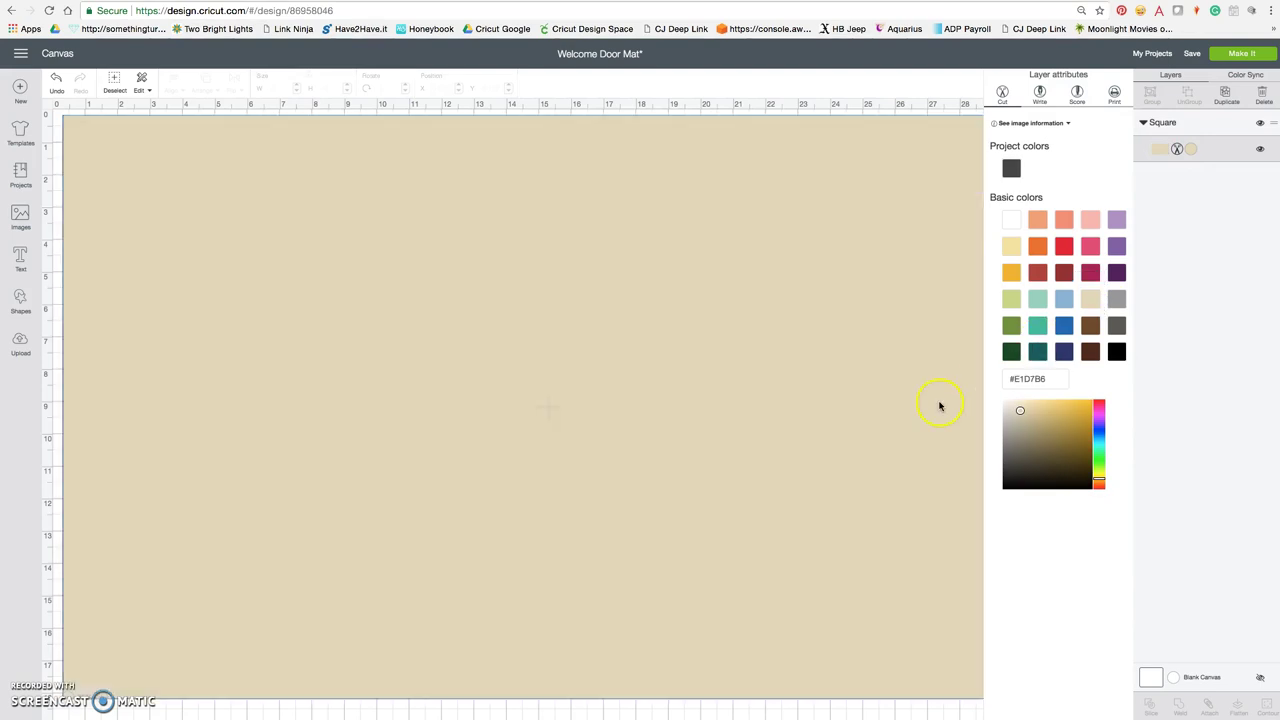
click(940, 404)
Move the mat rectangle down and right to X 3.481, Y 3.13
click(72, 700)
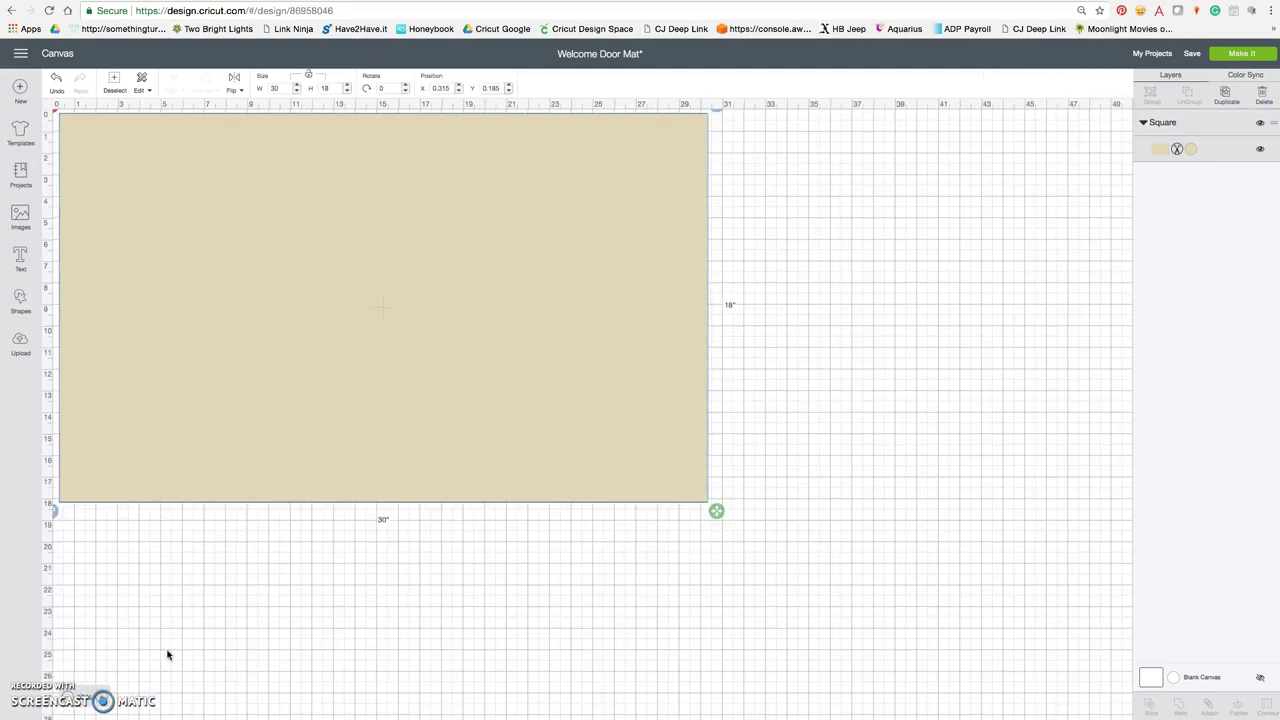
drag(429, 409, 469, 456)
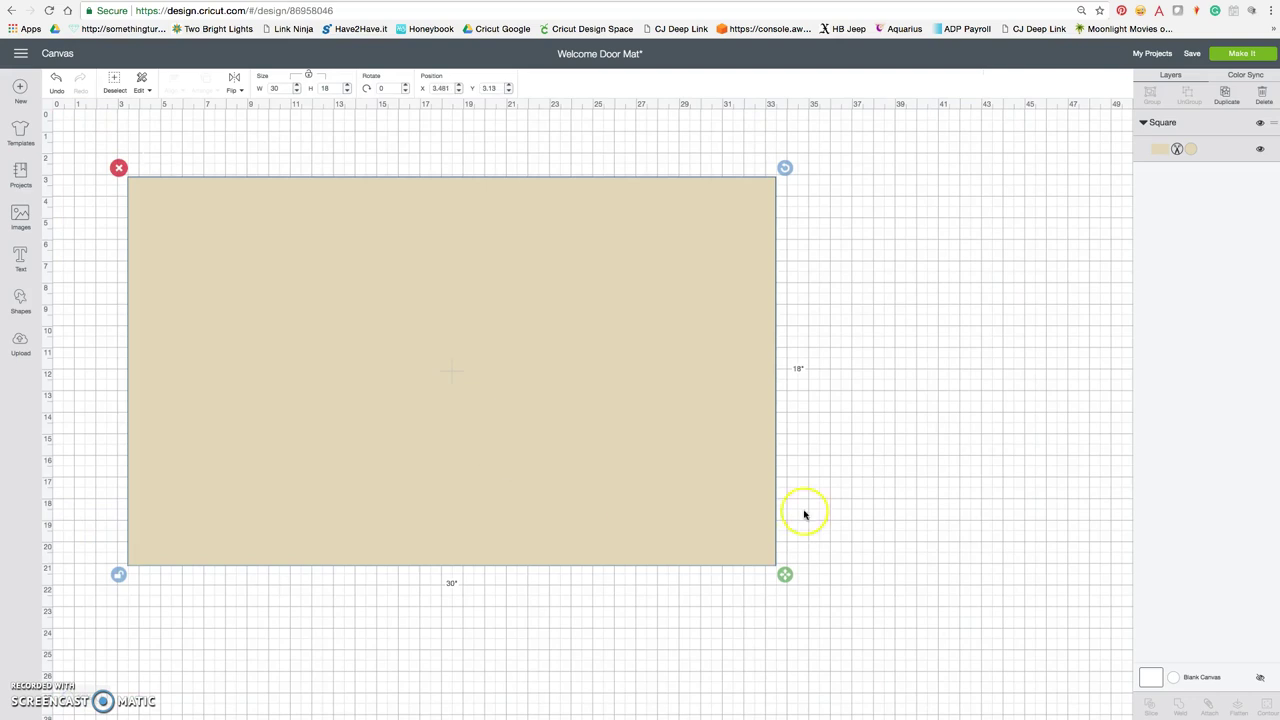
click(956, 500)
click(680, 471)
click(141, 665)
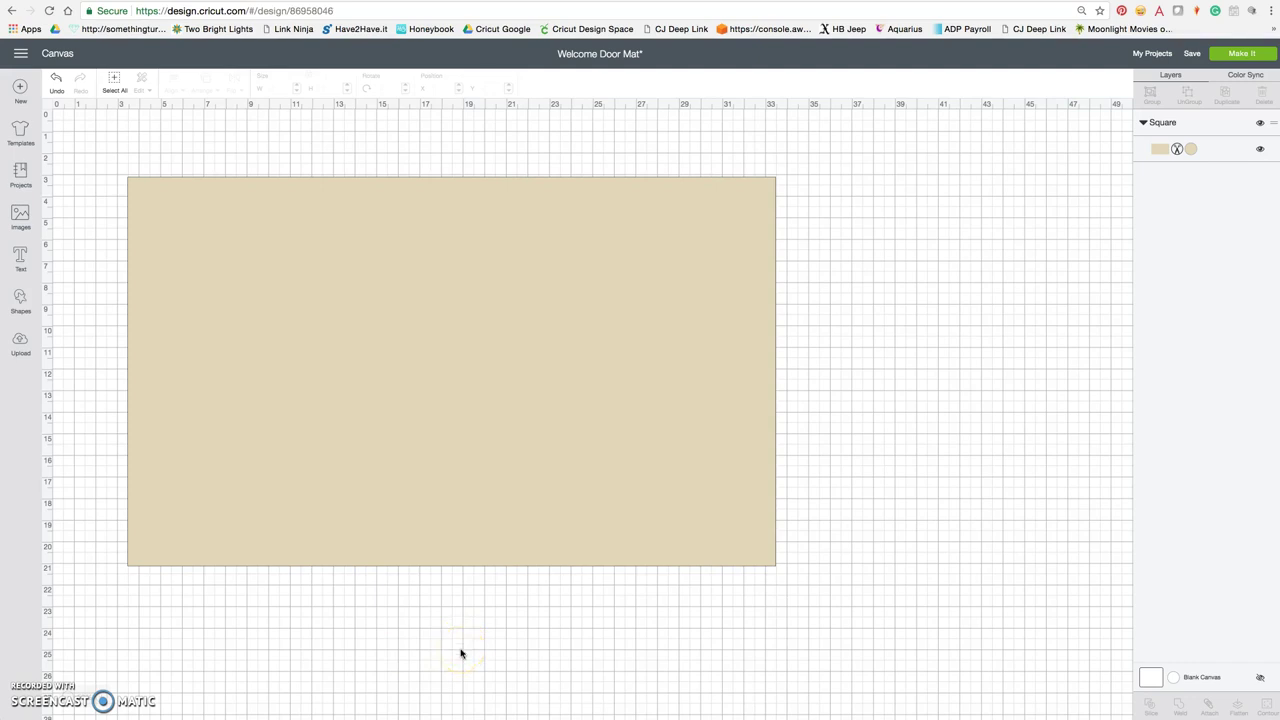
Add the text 'welcome' and move it up onto the beige mat
click(21, 261)
click(357, 636)
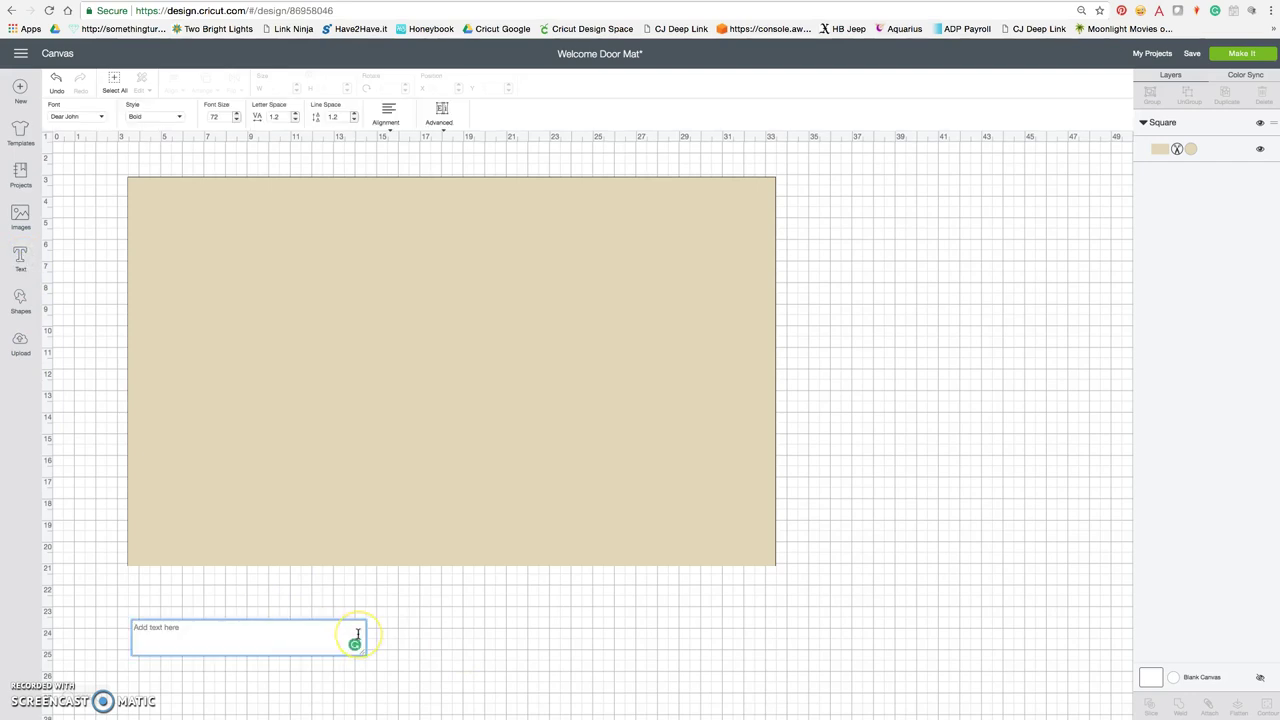
text(welcom)
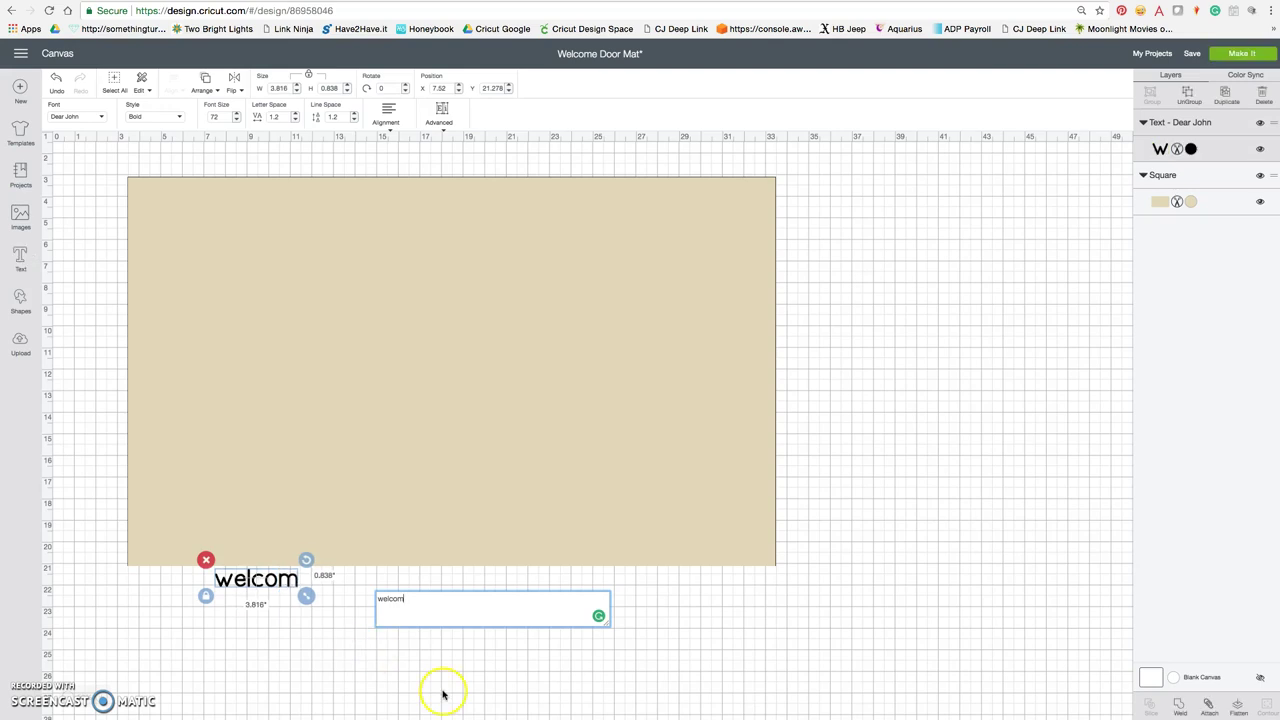
text(e)
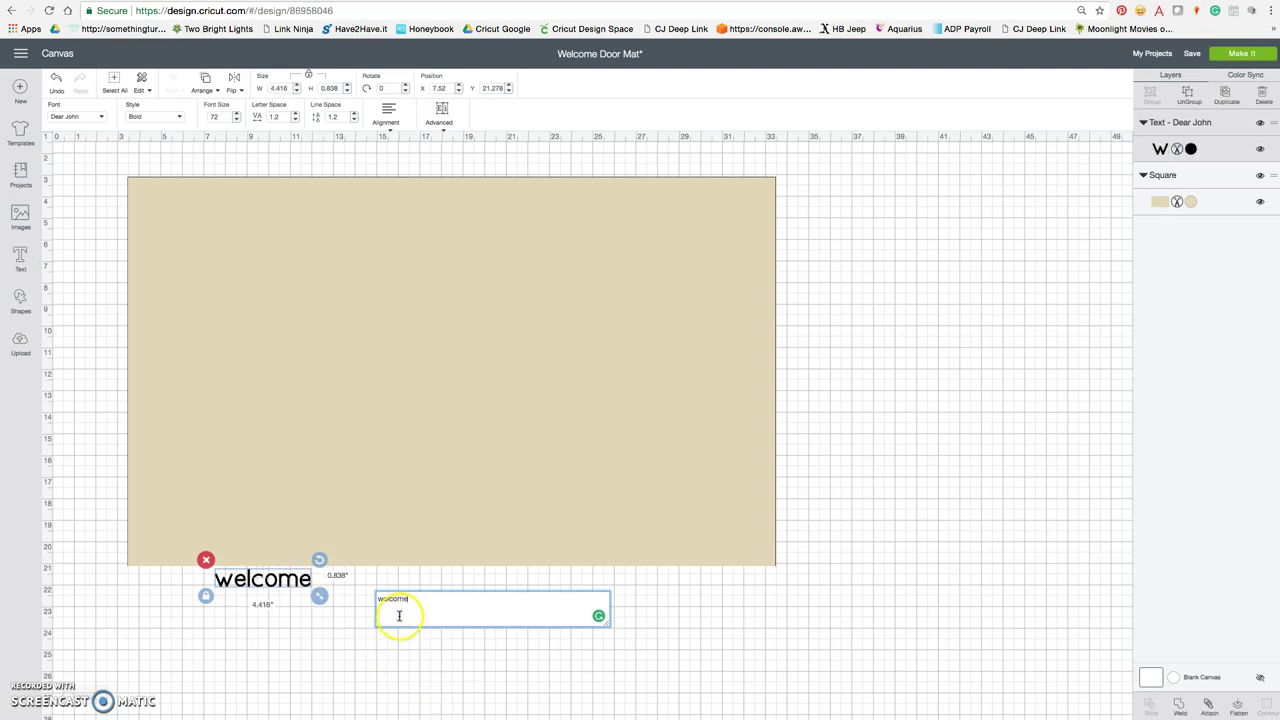
drag(277, 580, 323, 370)
click(268, 583)
drag(268, 583, 333, 280)
Set welcome in Bombshell Pro and enlarge it to 31.666 by 5.139 inches
click(103, 121)
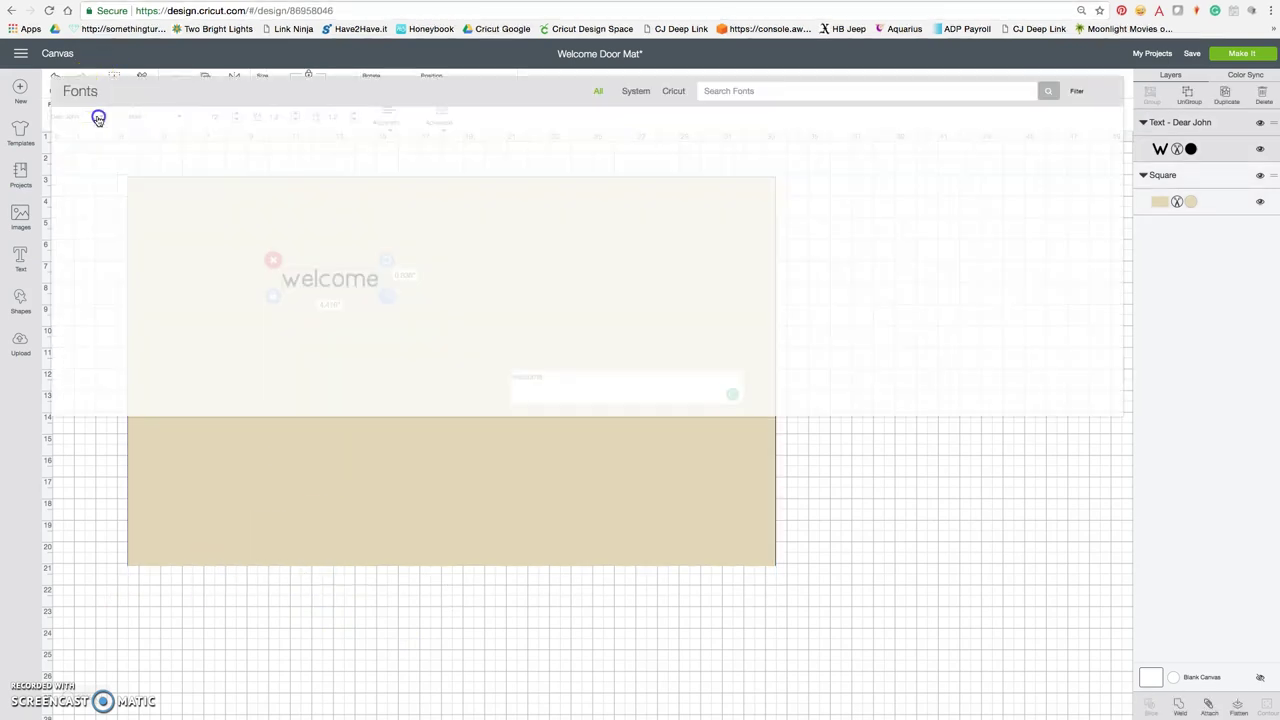
click(762, 91)
text(bomb)
click(711, 122)
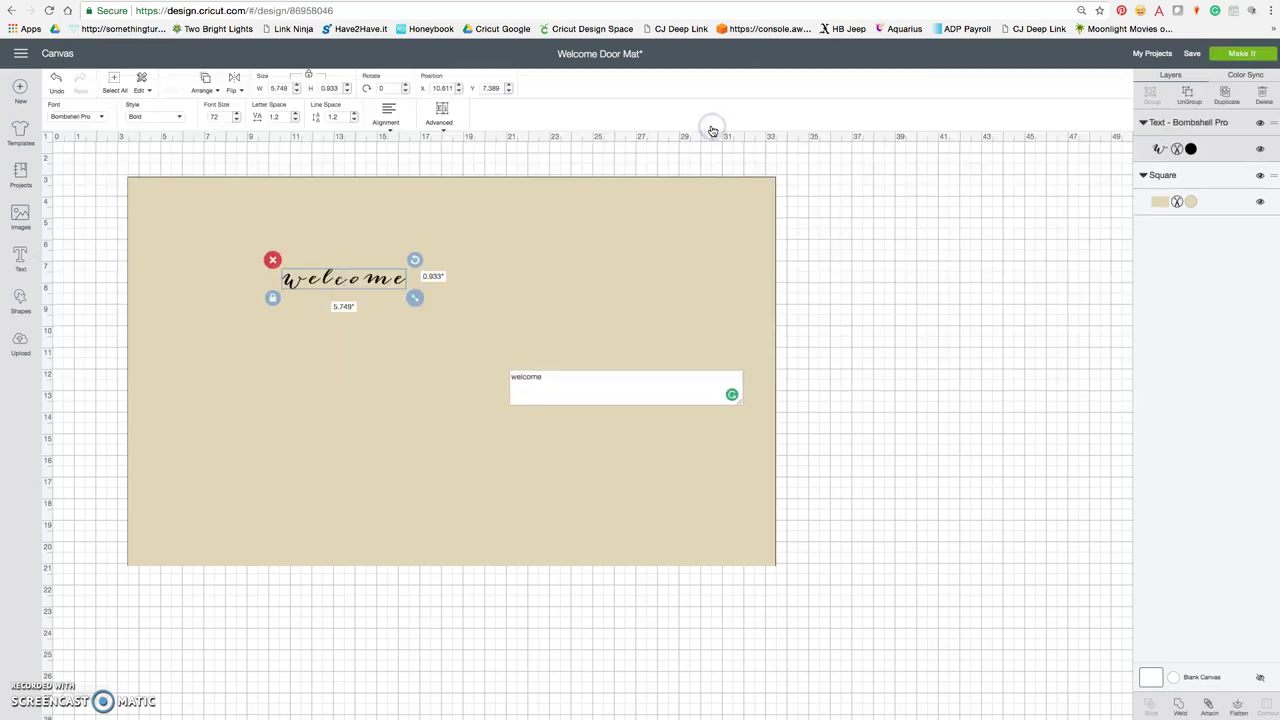
drag(416, 299, 943, 577)
drag(738, 334, 630, 330)
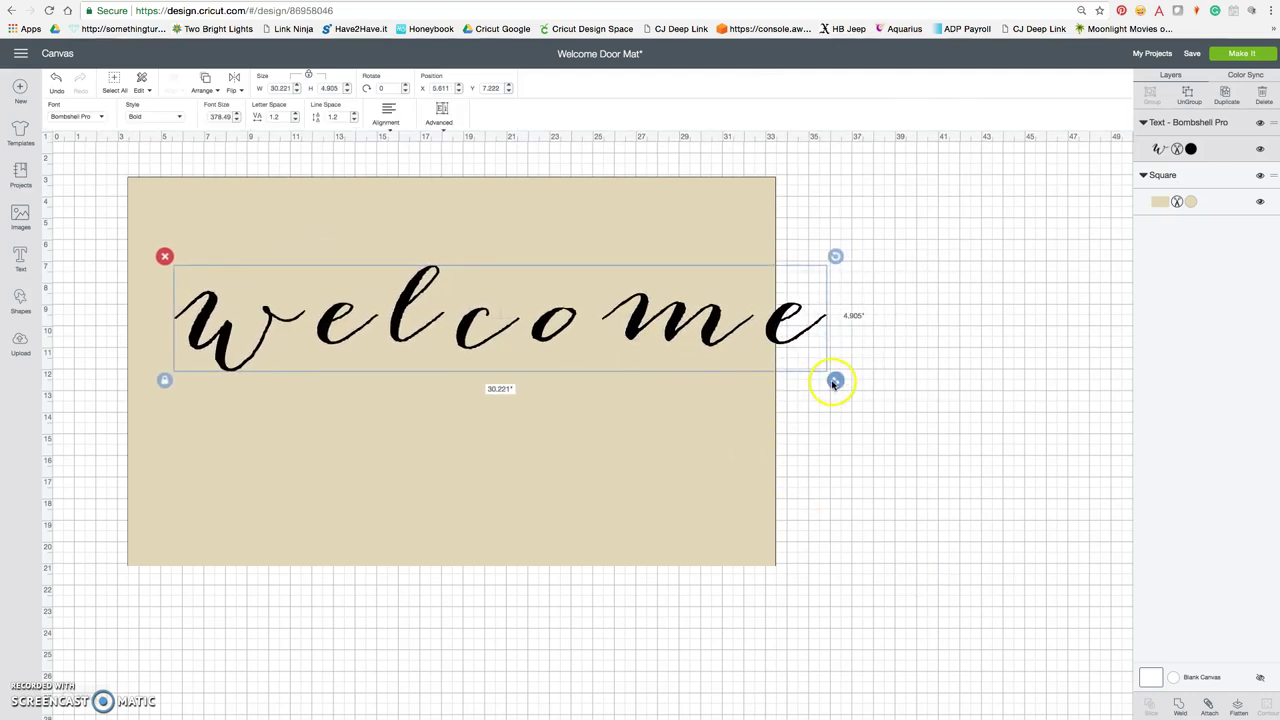
drag(835, 381, 866, 386)
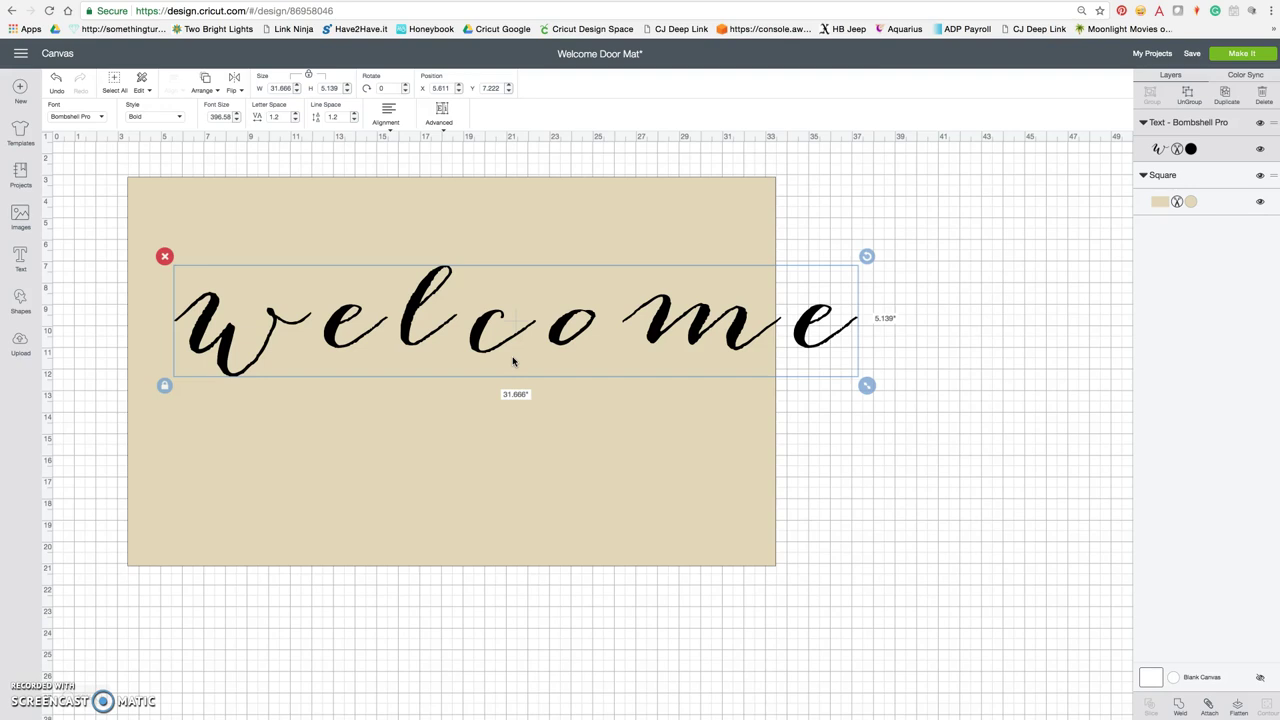
Ungroup welcome to letters and slide each letter left to tighten the spacing
click(440, 122)
click(442, 145)
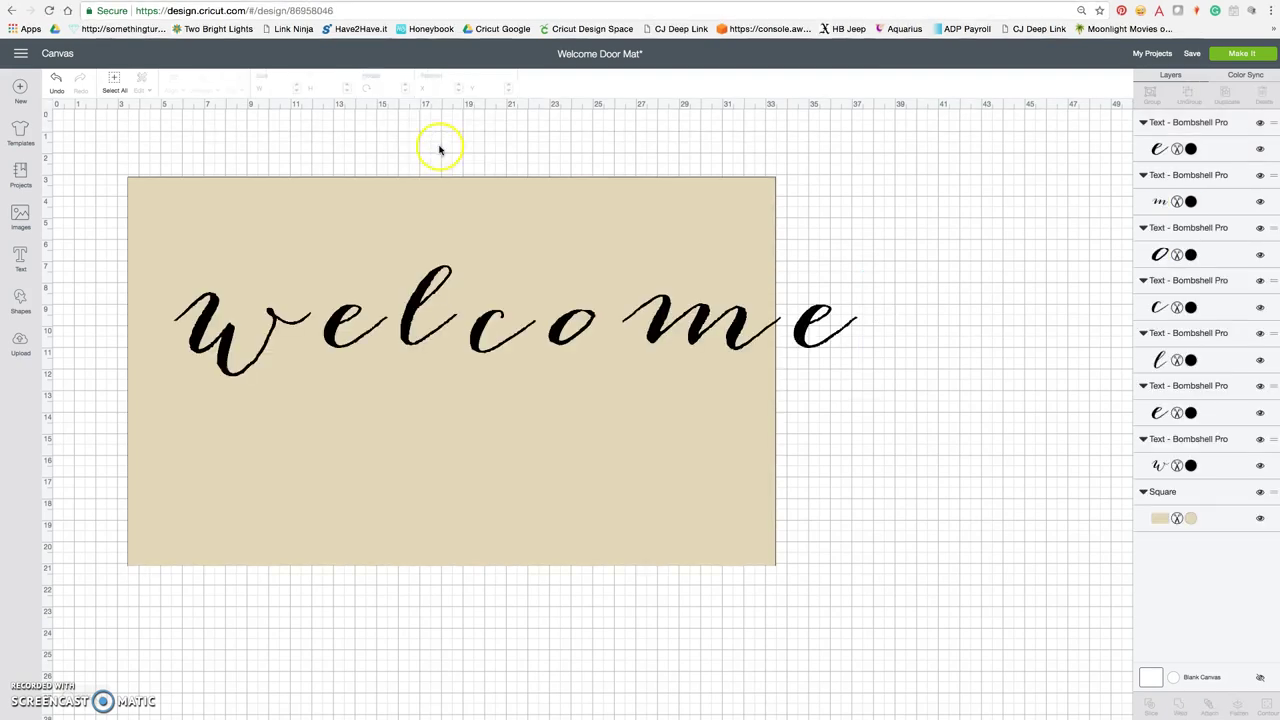
click(333, 330)
mouse_move(330, 336)
mouse_down()
mouse_move(303, 334)
mouse_move(311, 326)
mouse_up()
drag(410, 345, 357, 340)
drag(477, 346, 401, 339)
drag(553, 337, 455, 333)
drag(652, 336, 512, 338)
drag(816, 346, 646, 345)
Hide the beige mat and select all the welcome letters
click(806, 360)
click(706, 471)
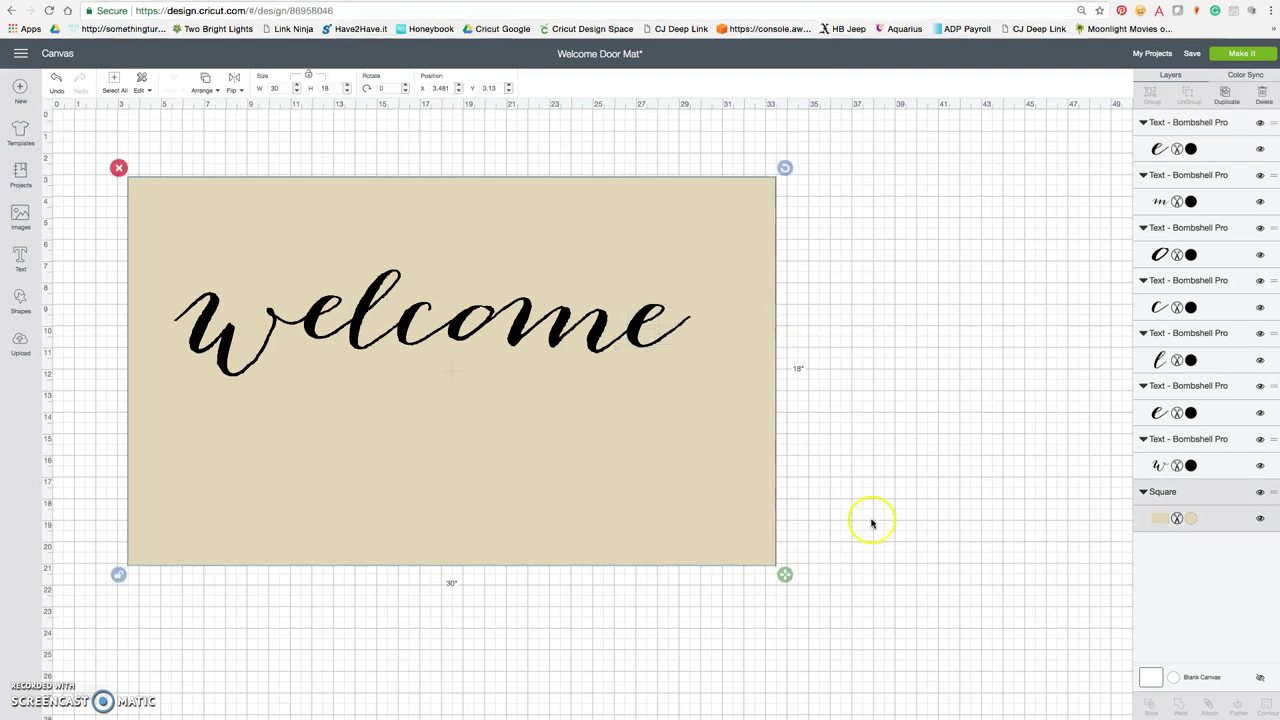
click(1260, 518)
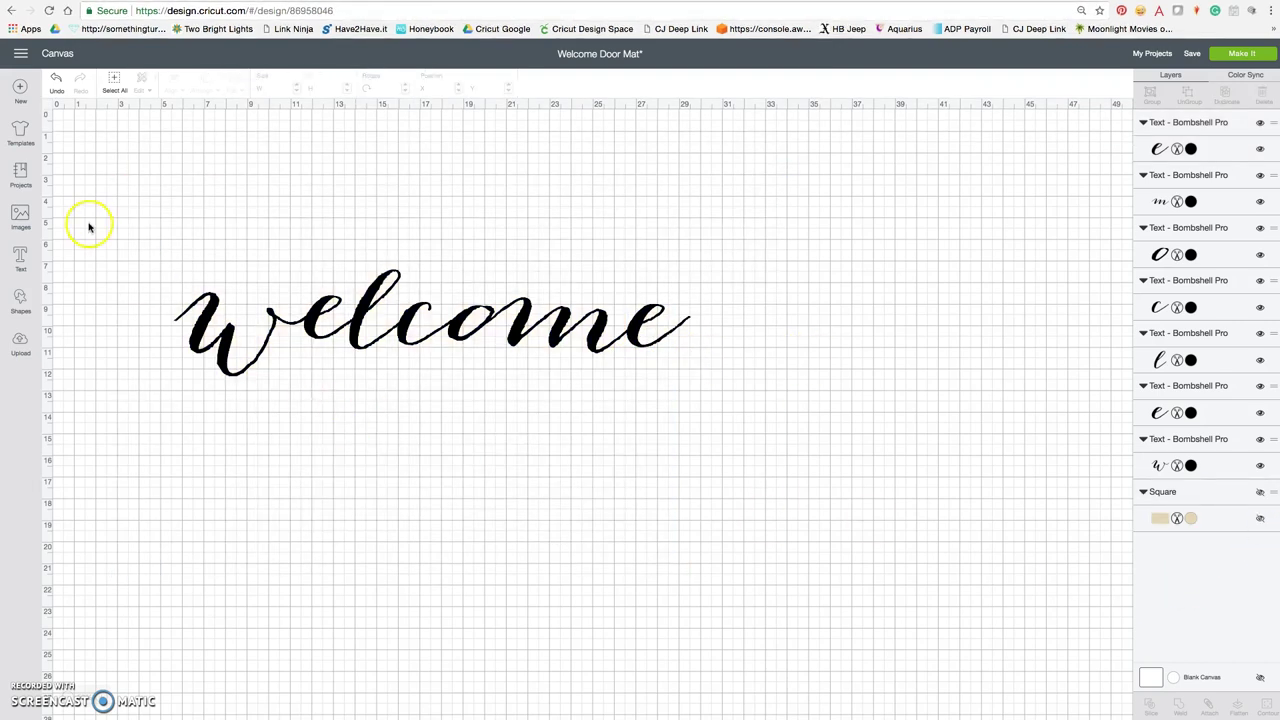
drag(114, 198, 783, 469)
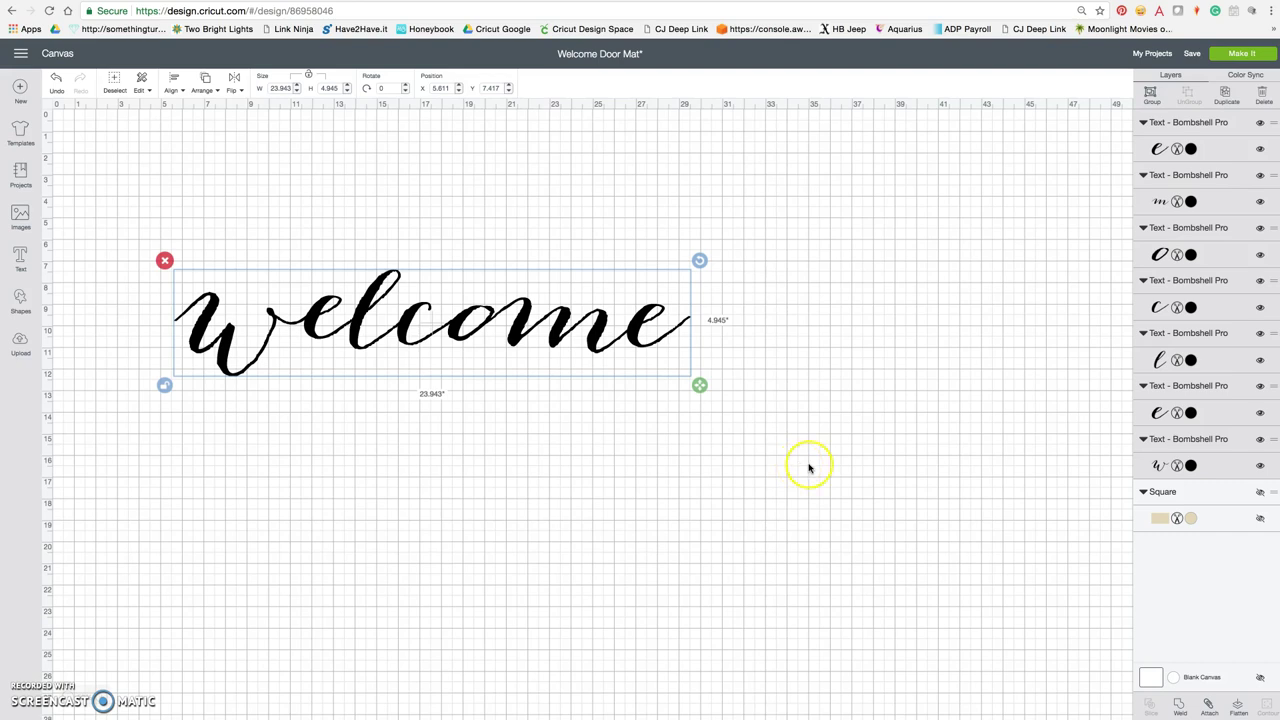
Weld the welcome letters into one layer and try it in white, then Cactus Pink
click(1179, 706)
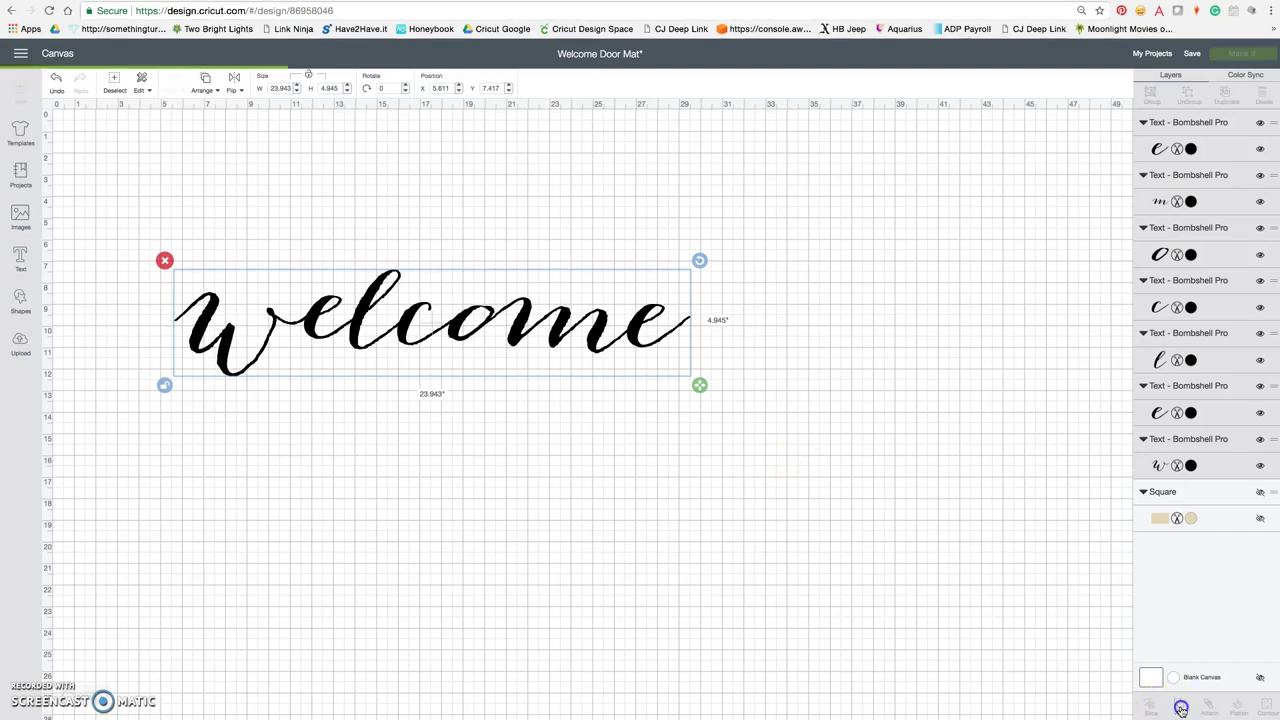
click(545, 335)
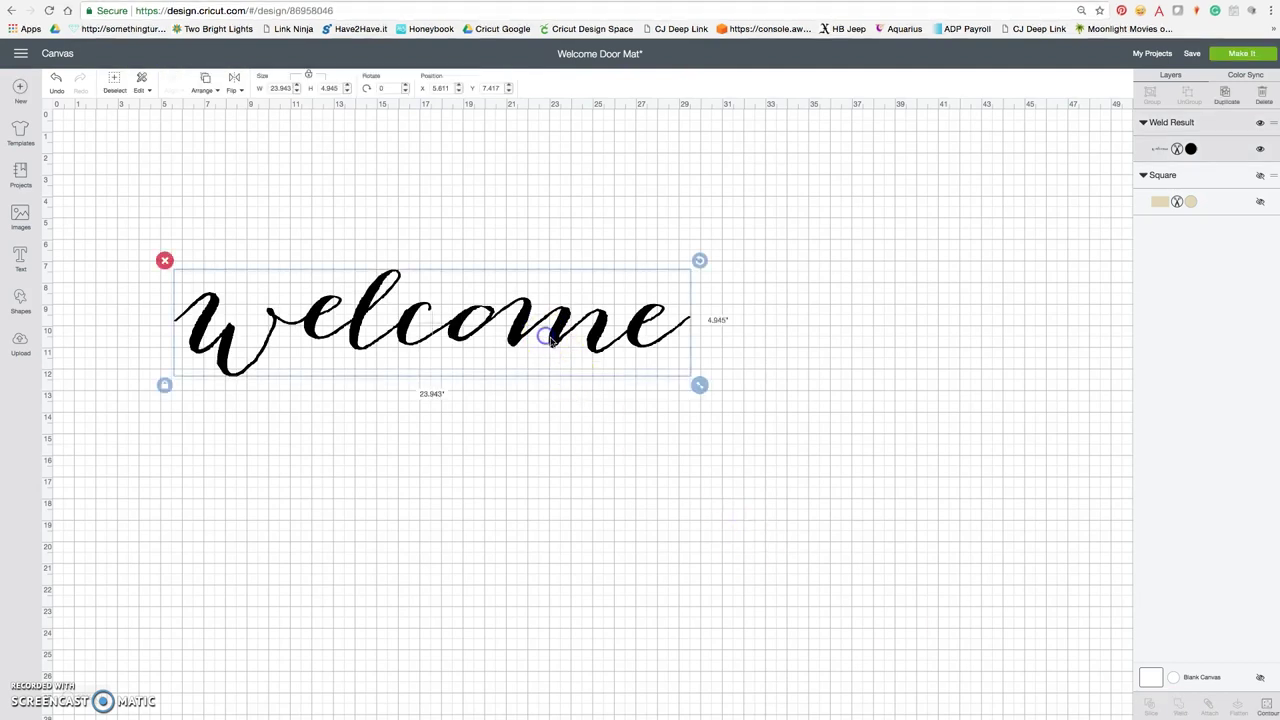
drag(697, 386, 801, 448)
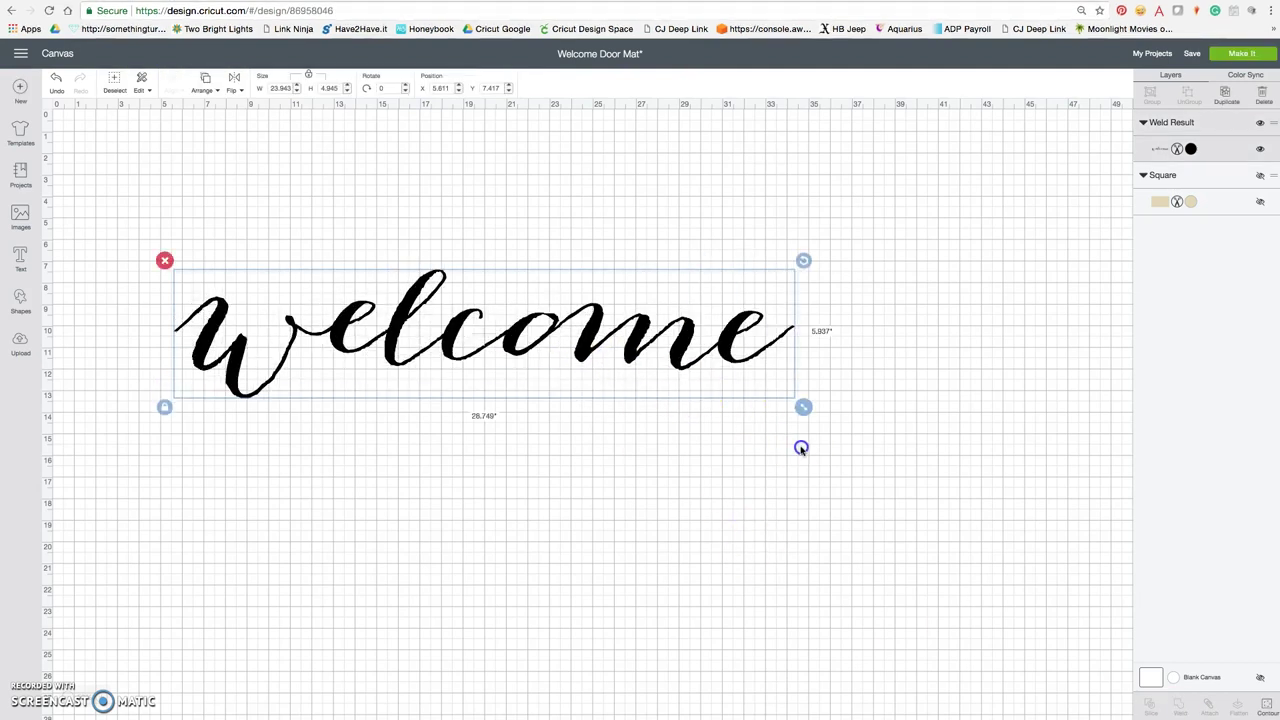
click(1190, 149)
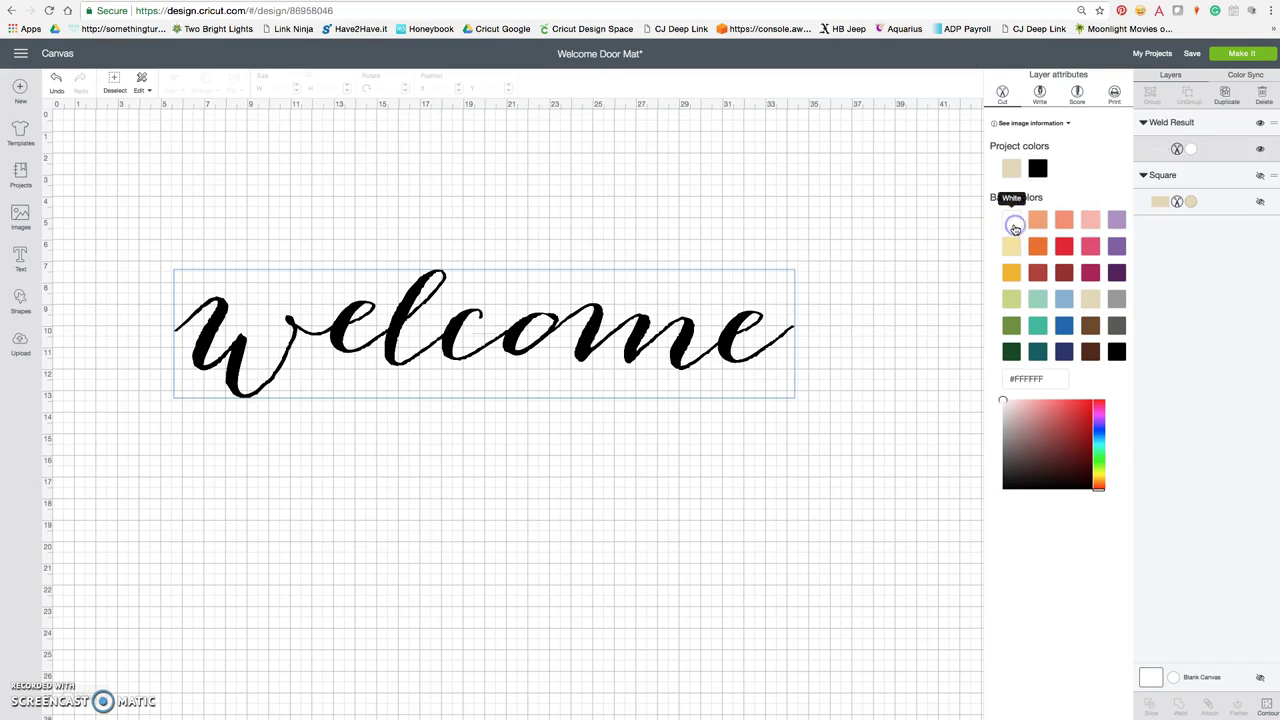
click(1012, 221)
click(1089, 221)
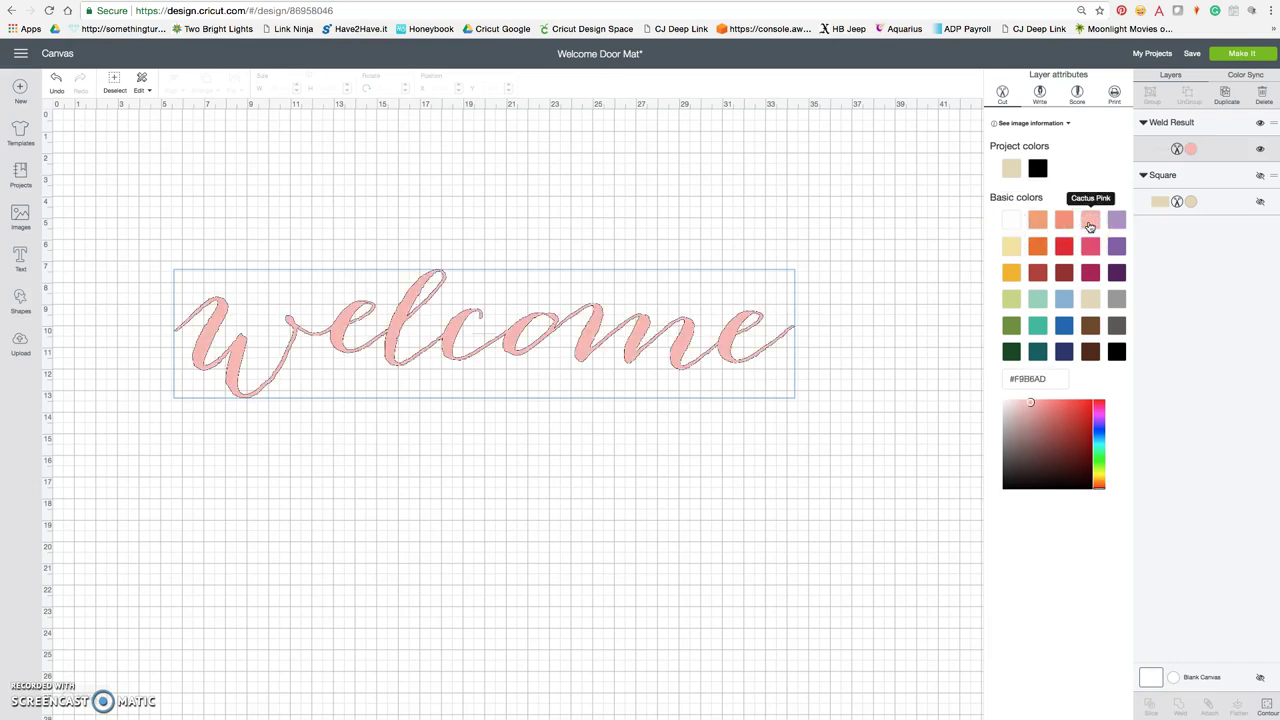
click(785, 395)
Resize welcome to 28.749 by 5.937 inches and change it back to black
drag(803, 407, 1078, 464)
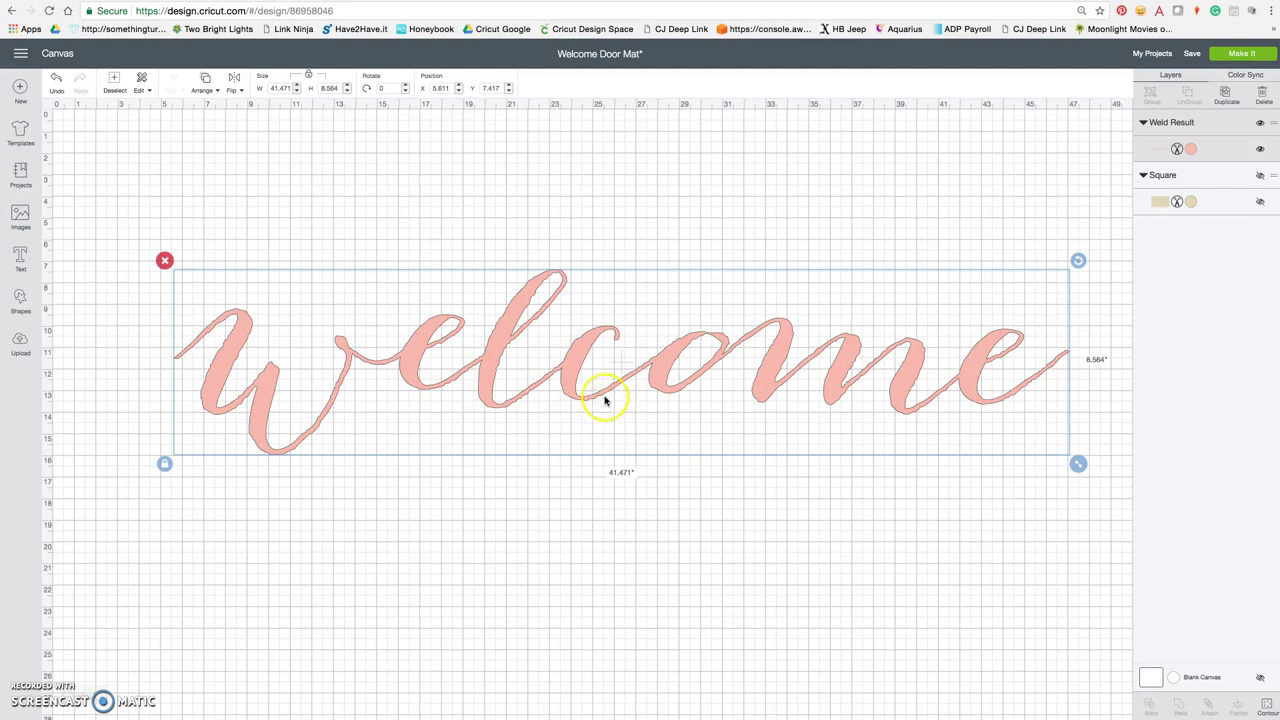
drag(604, 400, 540, 376)
drag(1013, 447, 734, 360)
drag(643, 317, 687, 325)
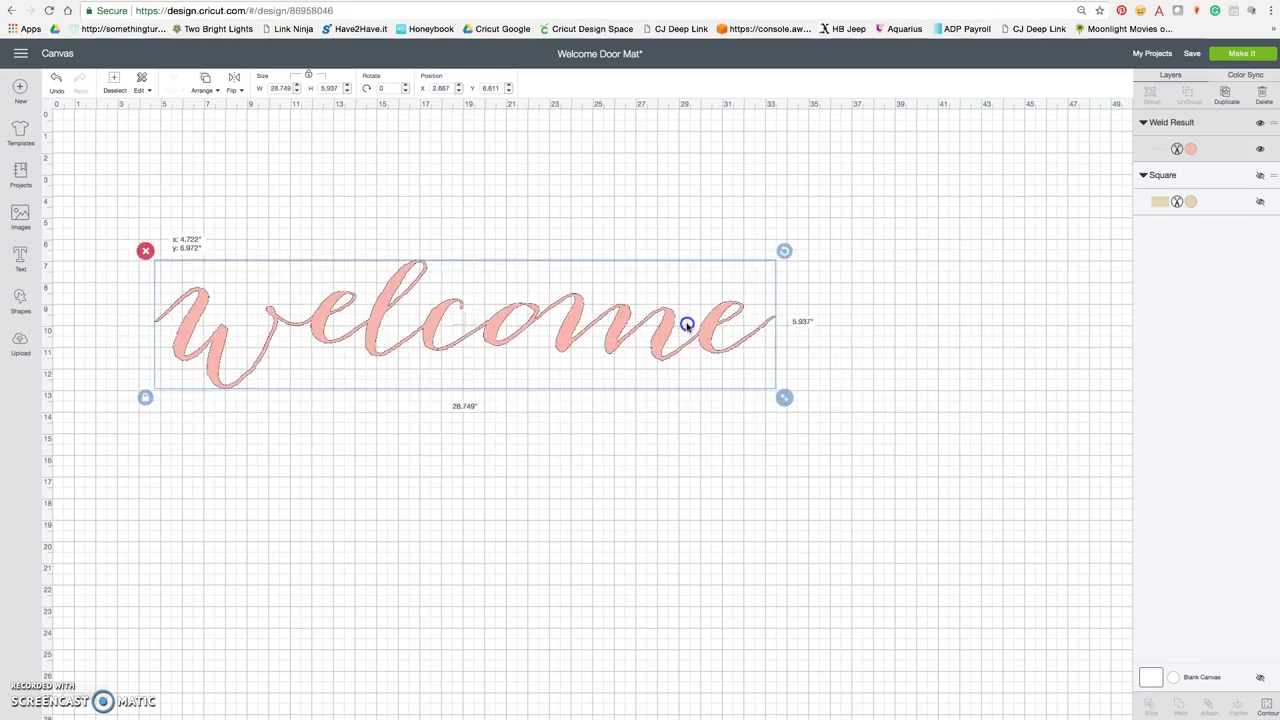
click(1194, 149)
click(1117, 349)
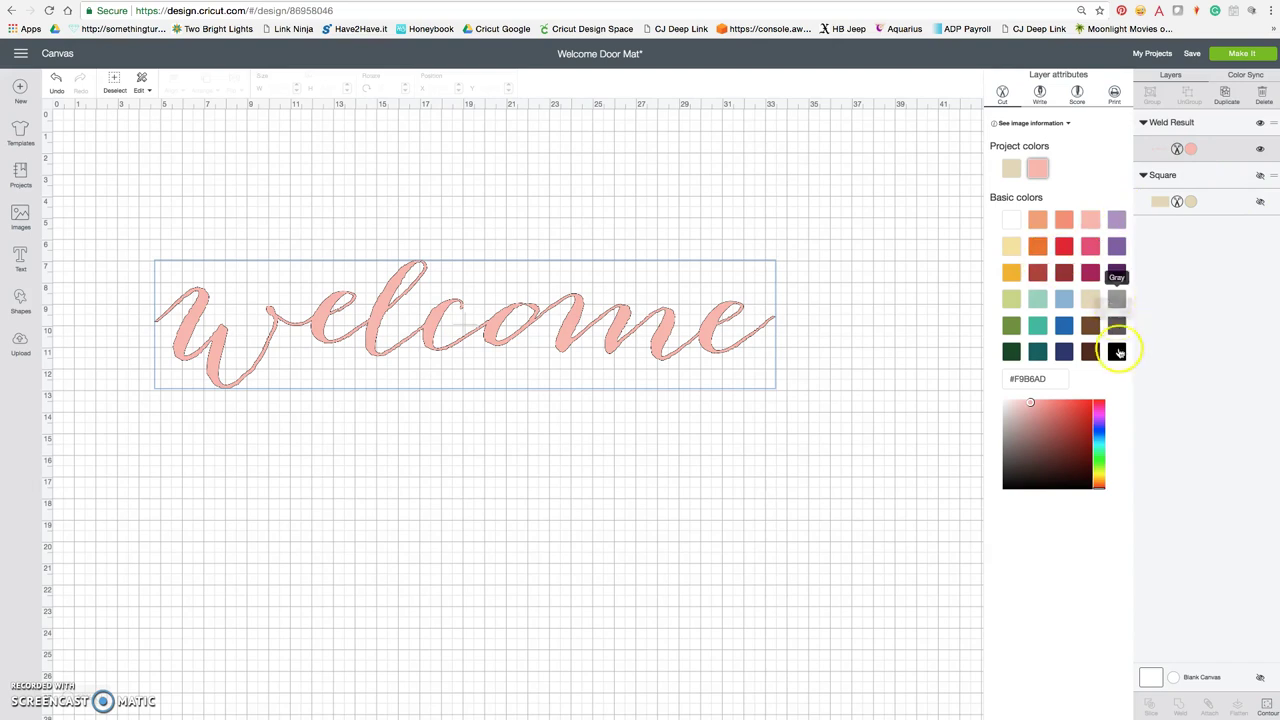
click(835, 433)
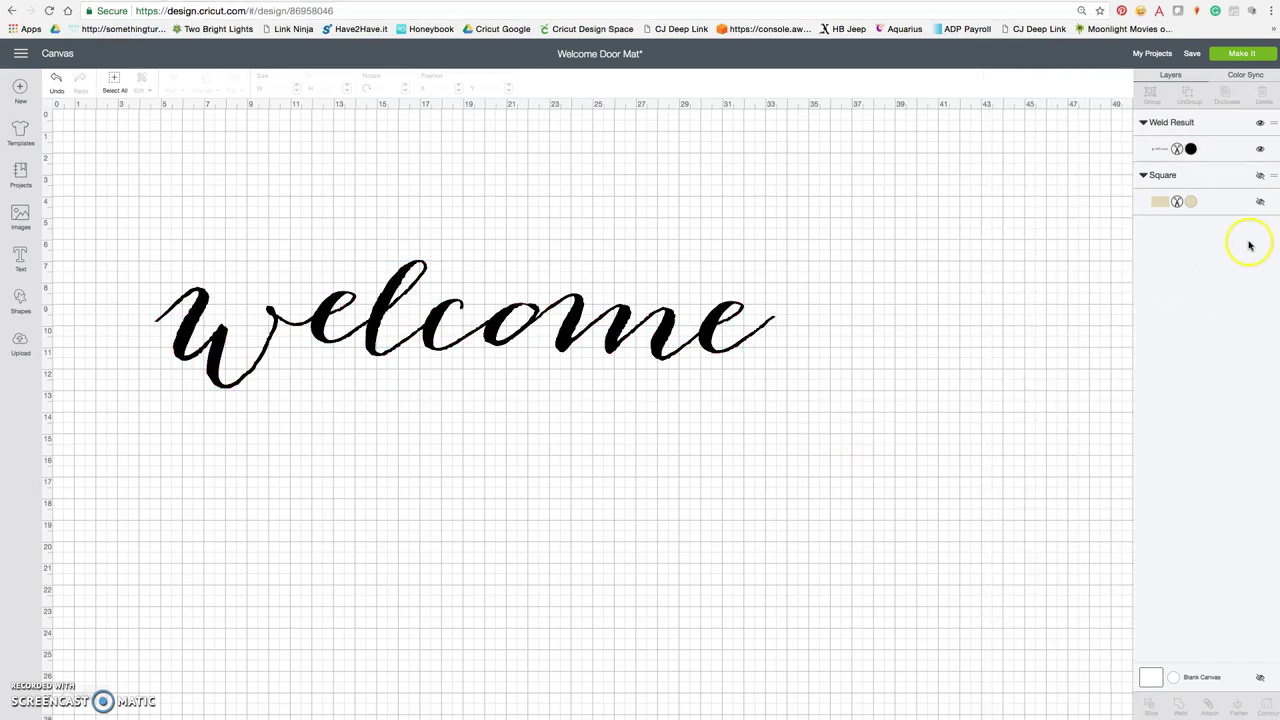
Unhide the beige 30×18 inch mat rectangle
click(1258, 204)
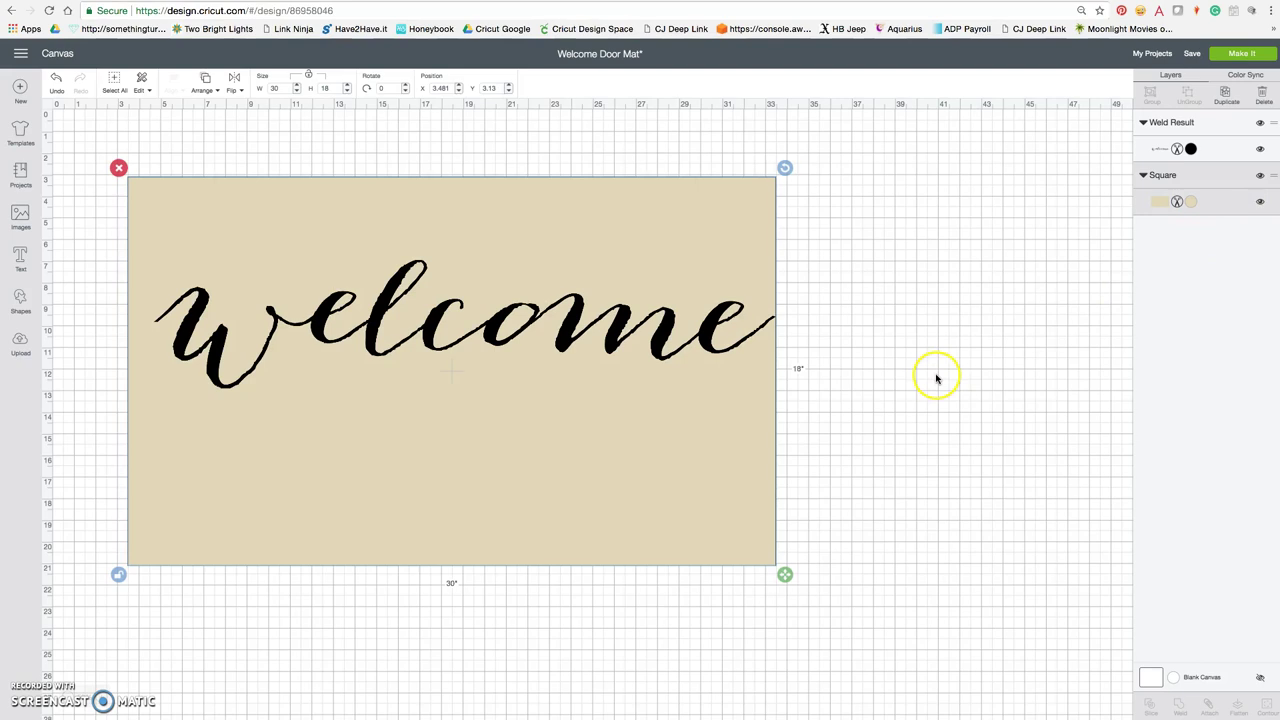
click(851, 385)
click(590, 366)
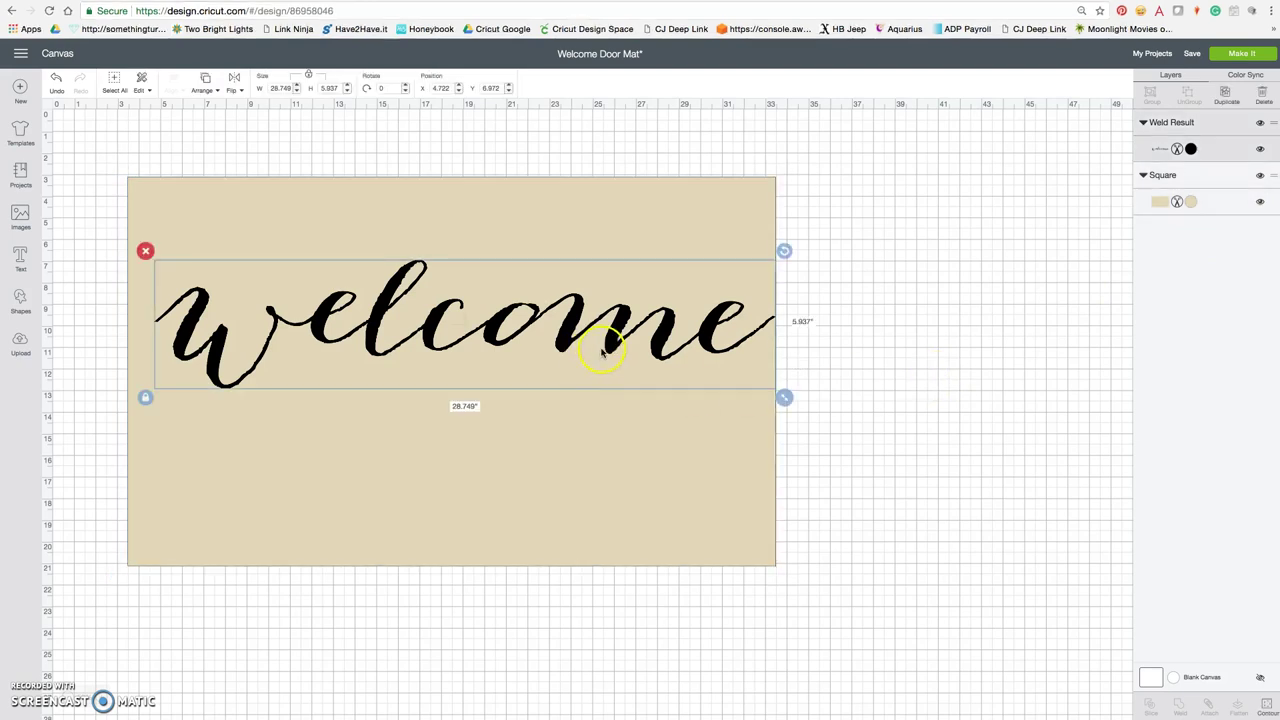
click(614, 229)
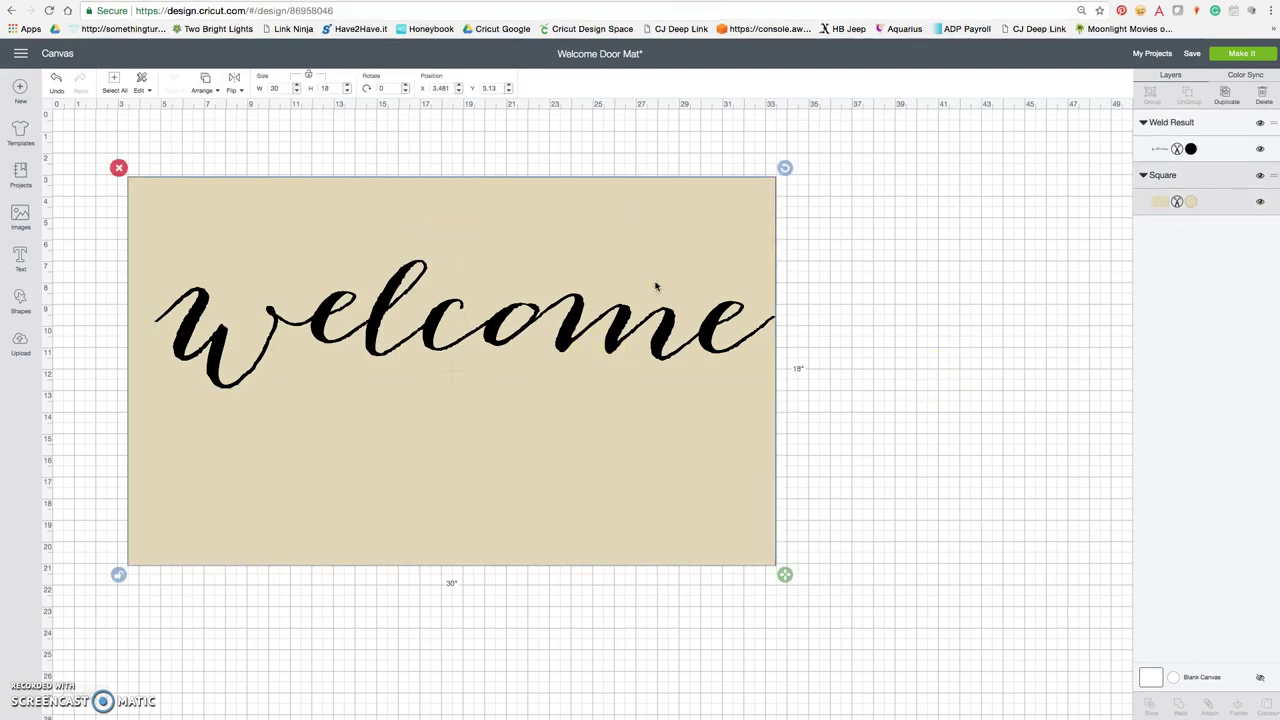
Shrink welcome to 22.443 by 4.635 inches and place it at X 7.417, Y 7.944
click(712, 335)
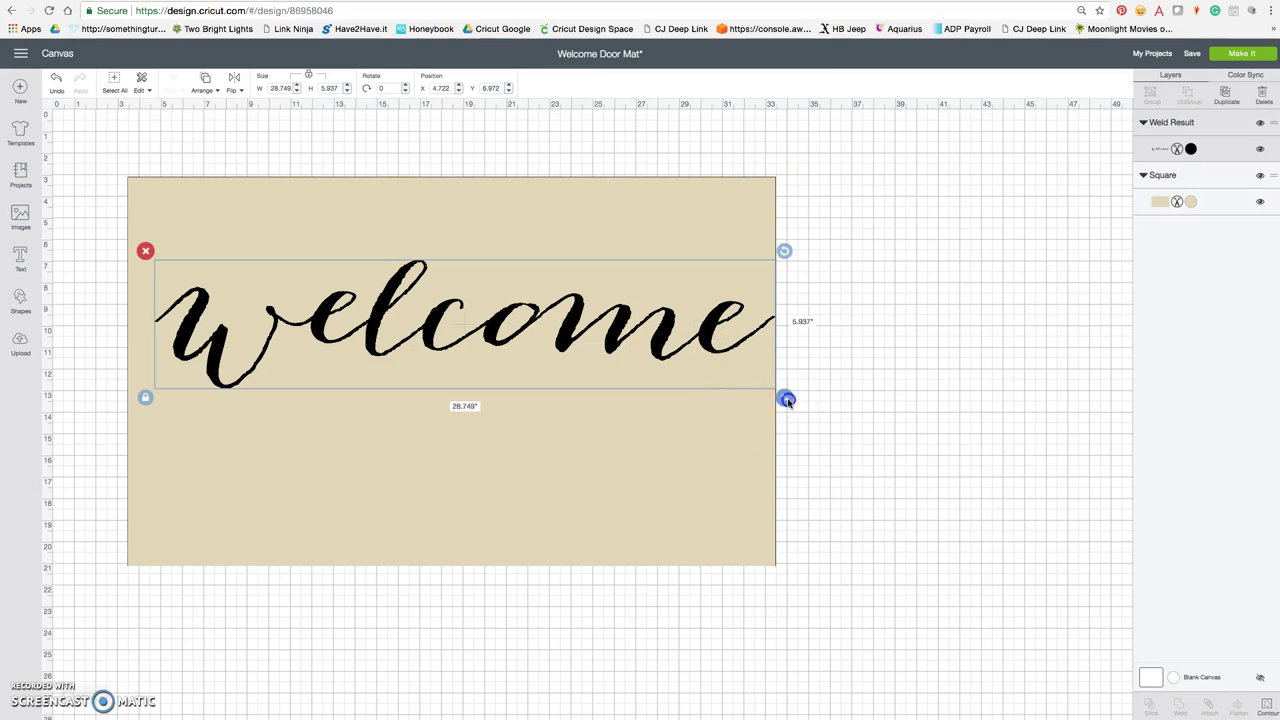
drag(786, 397, 650, 366)
drag(546, 333, 607, 354)
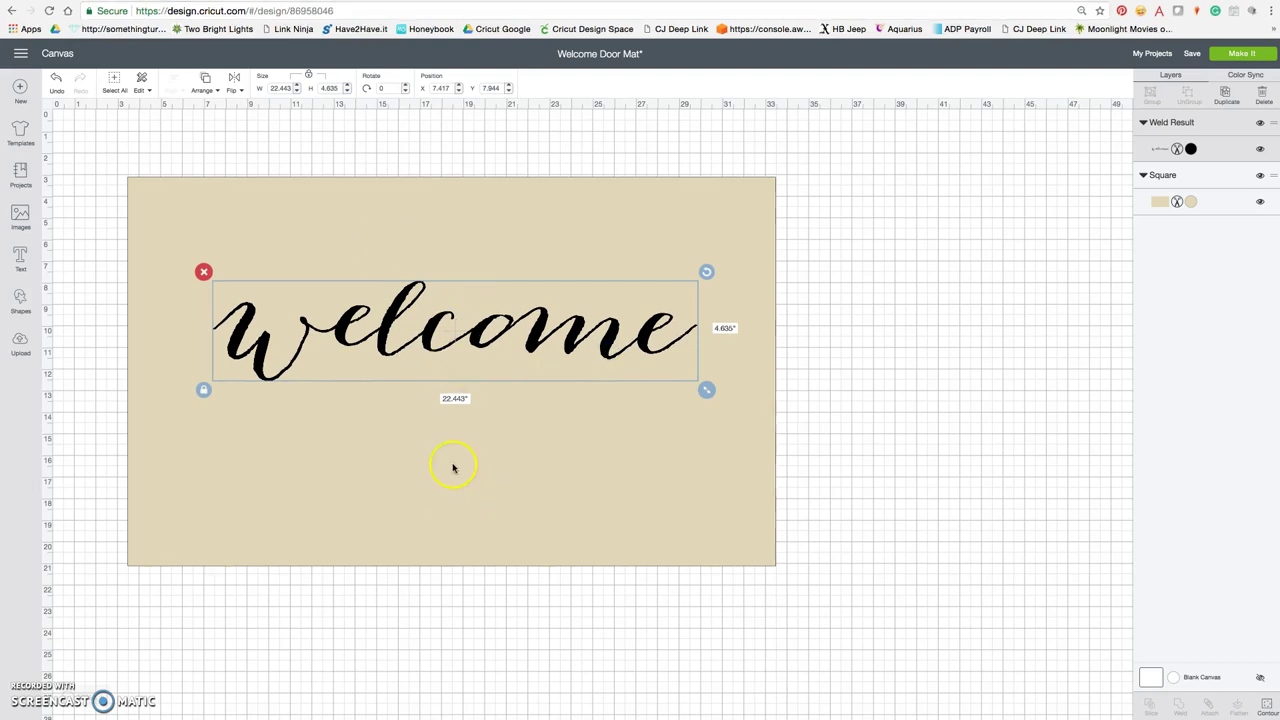
click(799, 445)
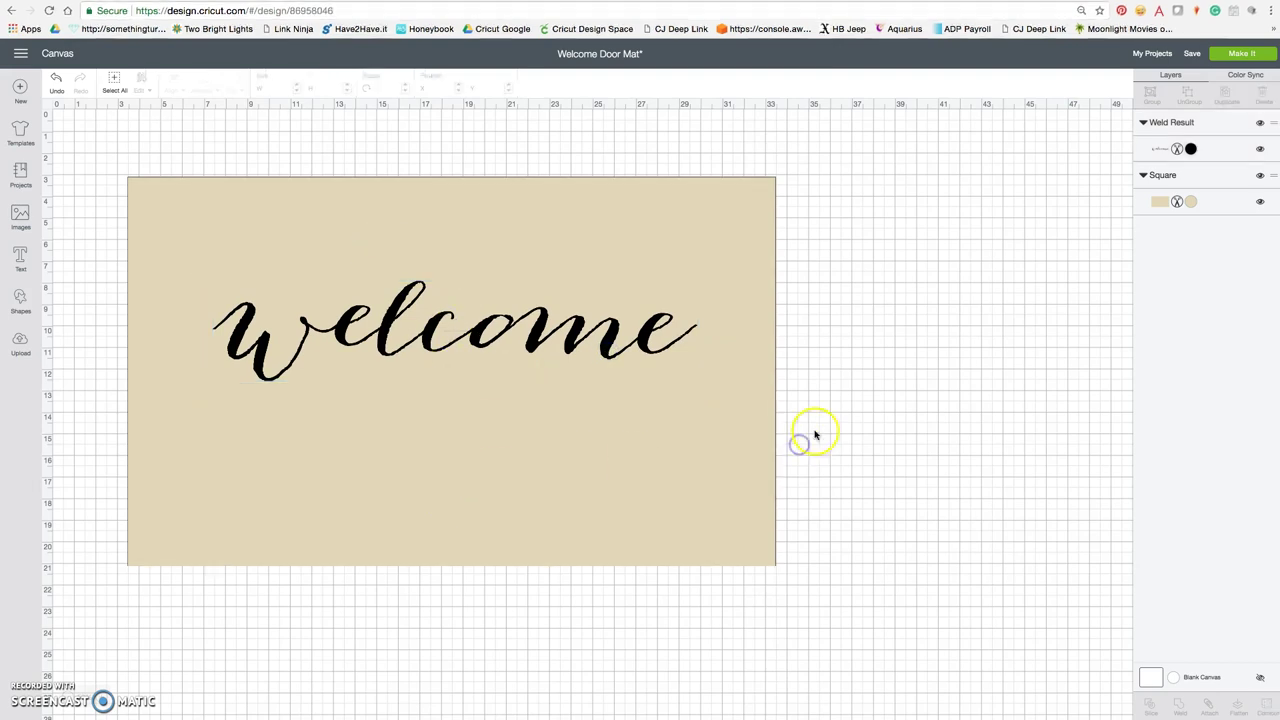
Add the text 'THE LOPEYS' in the Dear John font
click(20, 258)
text(THE LOPEYS)
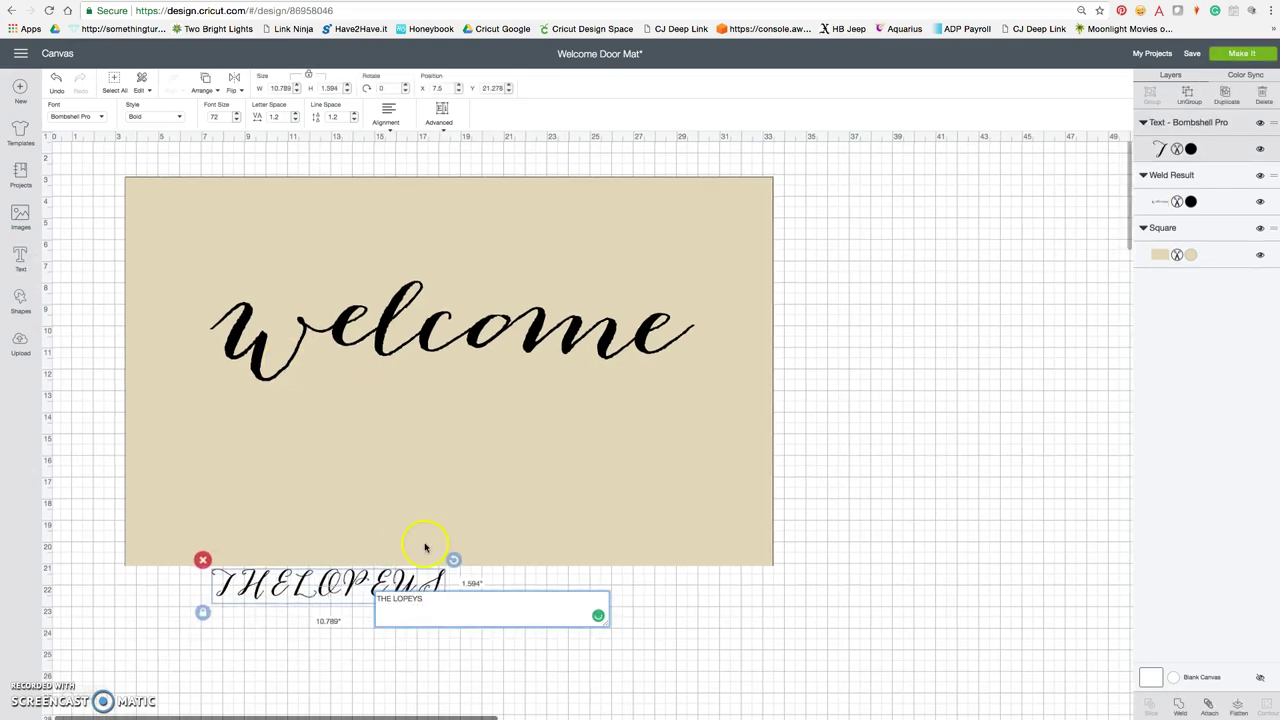
drag(426, 598, 376, 598)
click(86, 117)
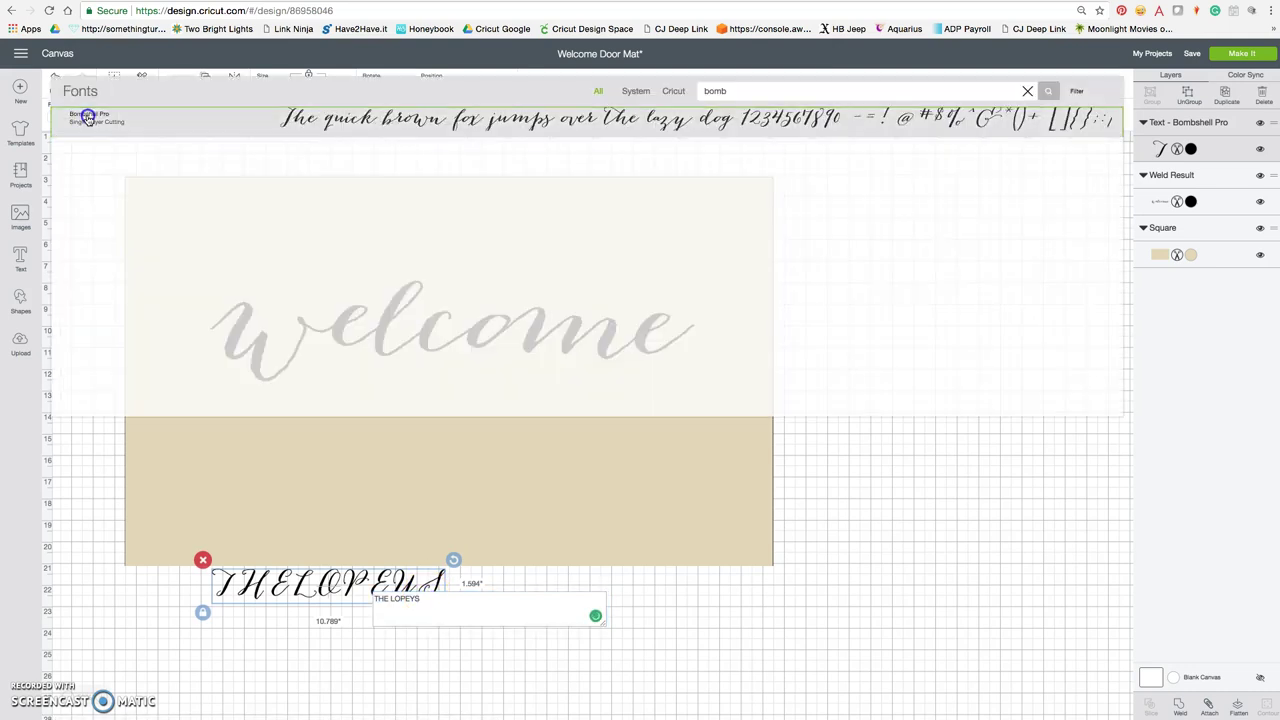
click(784, 89)
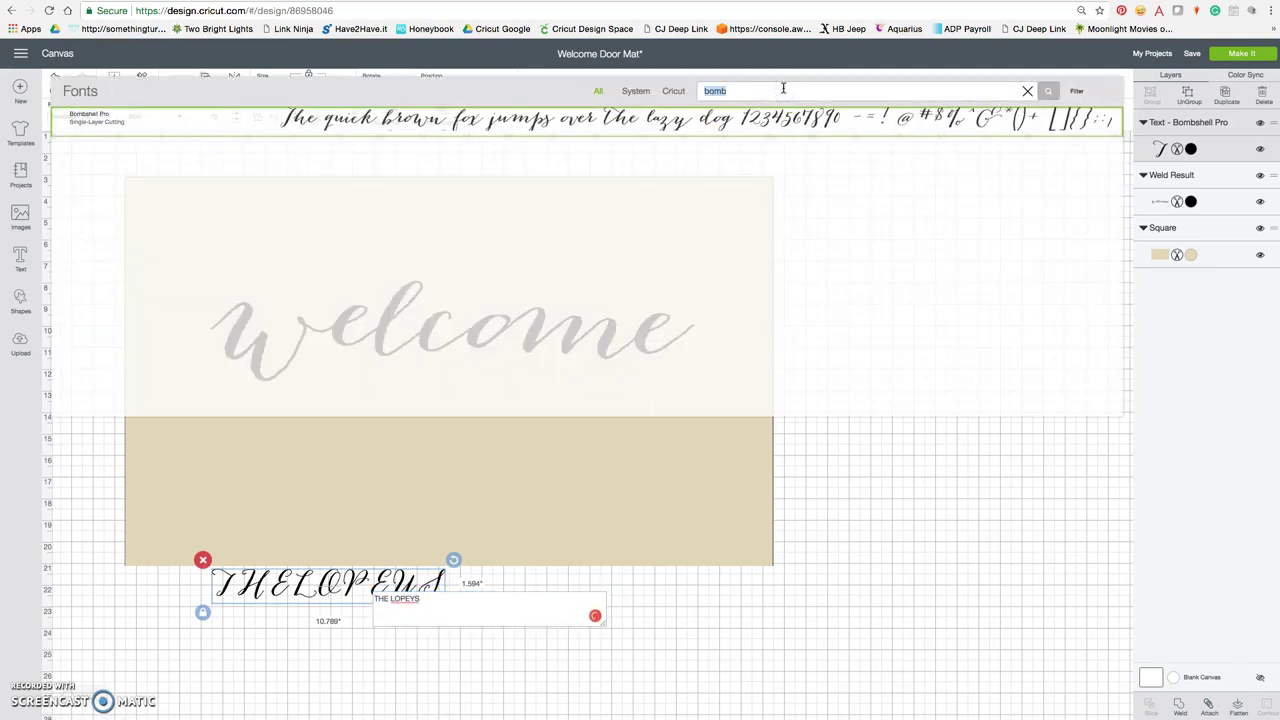
text(DEAR JON)
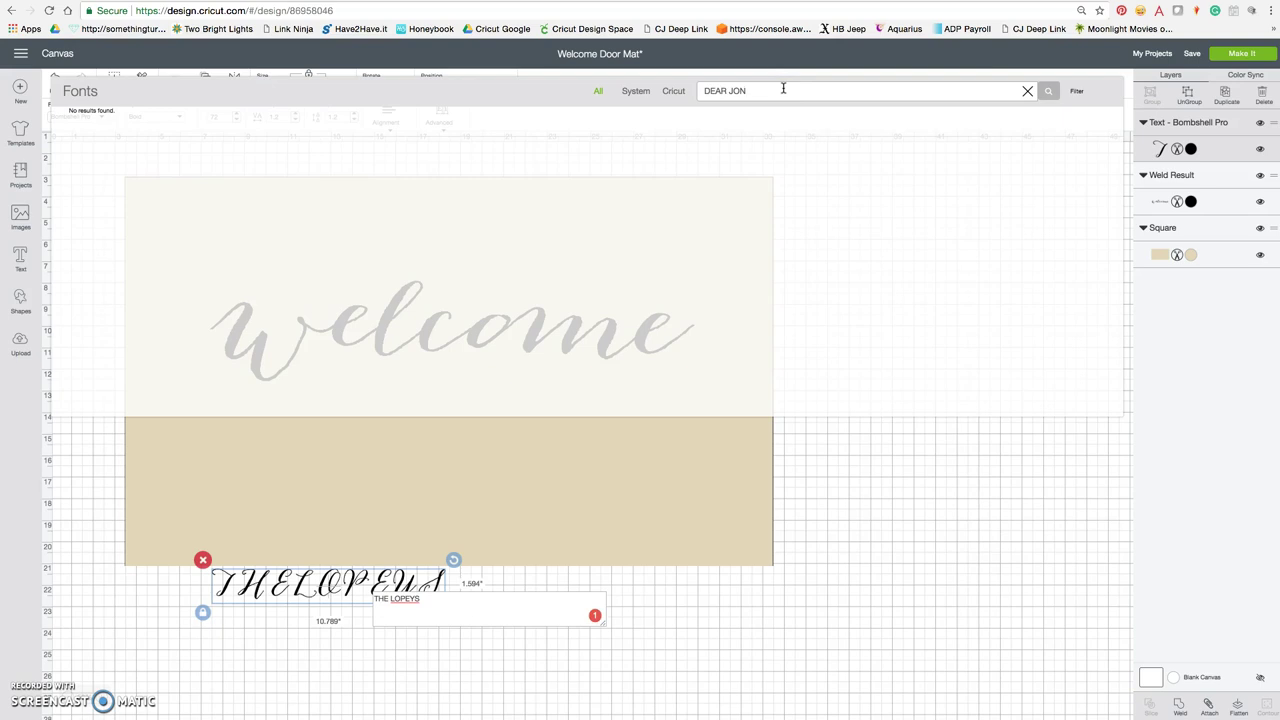
key(BackSpace)
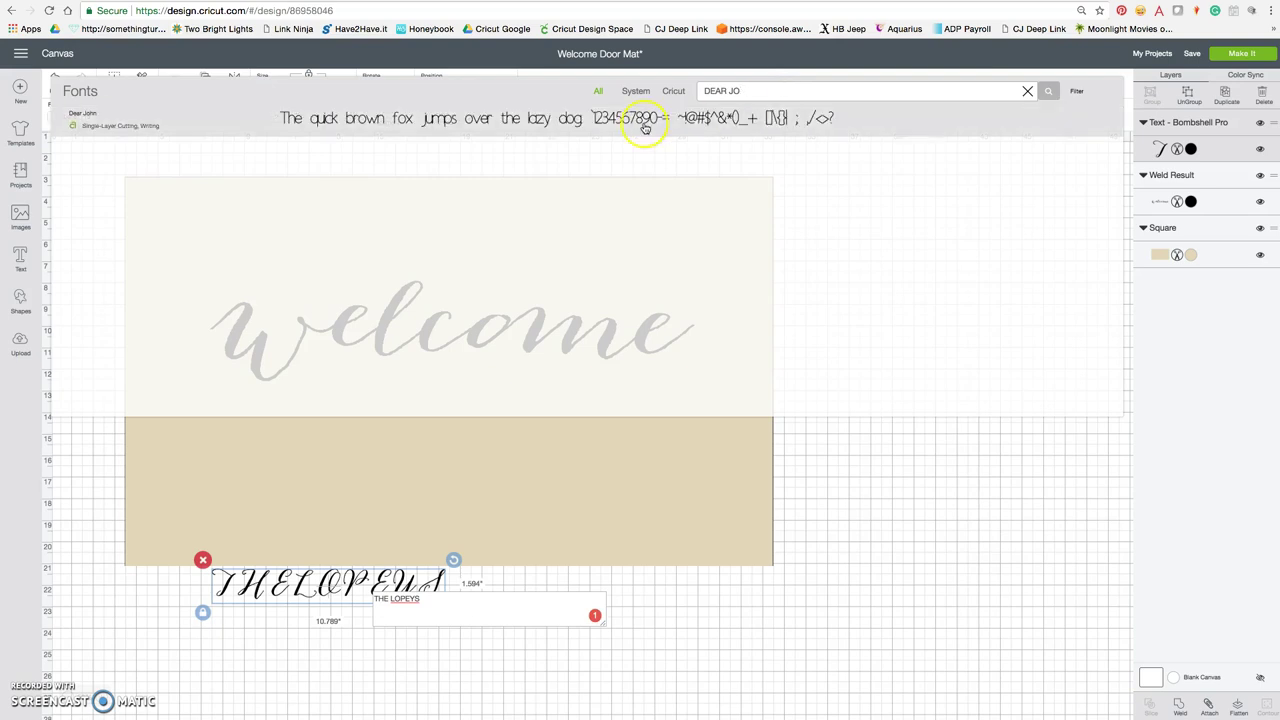
click(645, 125)
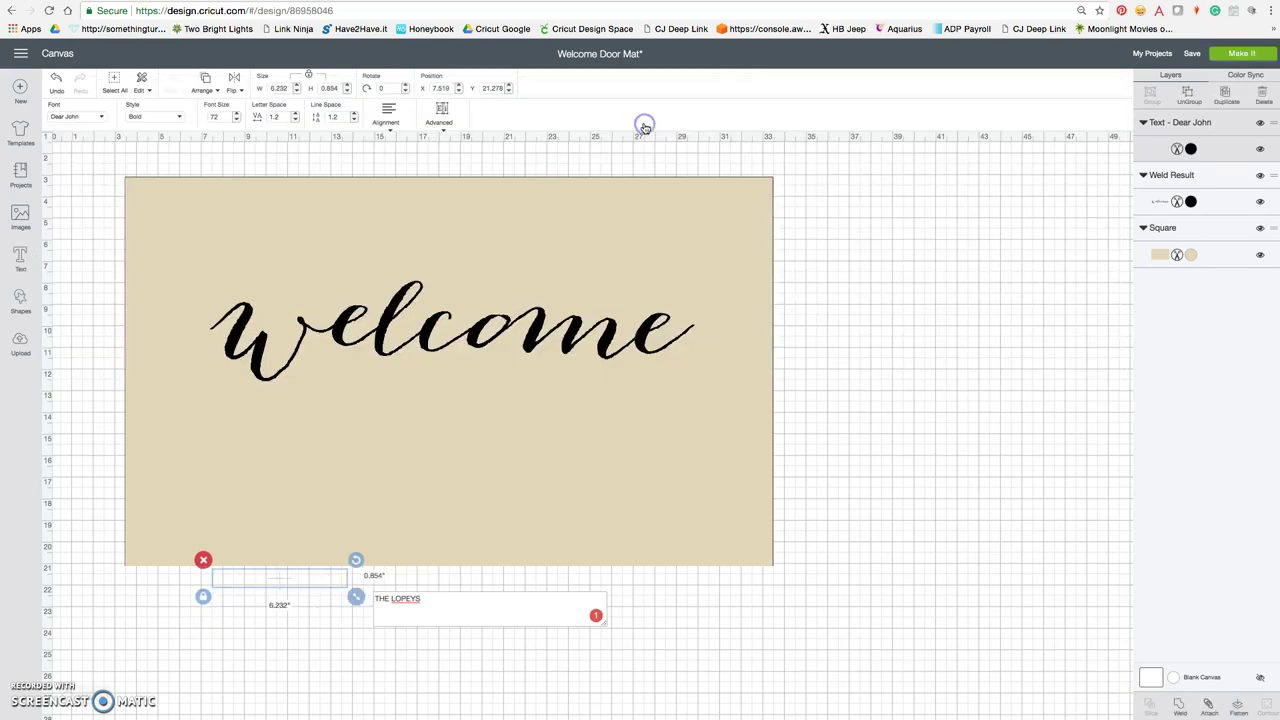
Move THE LOPEYS onto the mat and raise its letter spacing to 2.2
click(352, 598)
click(340, 578)
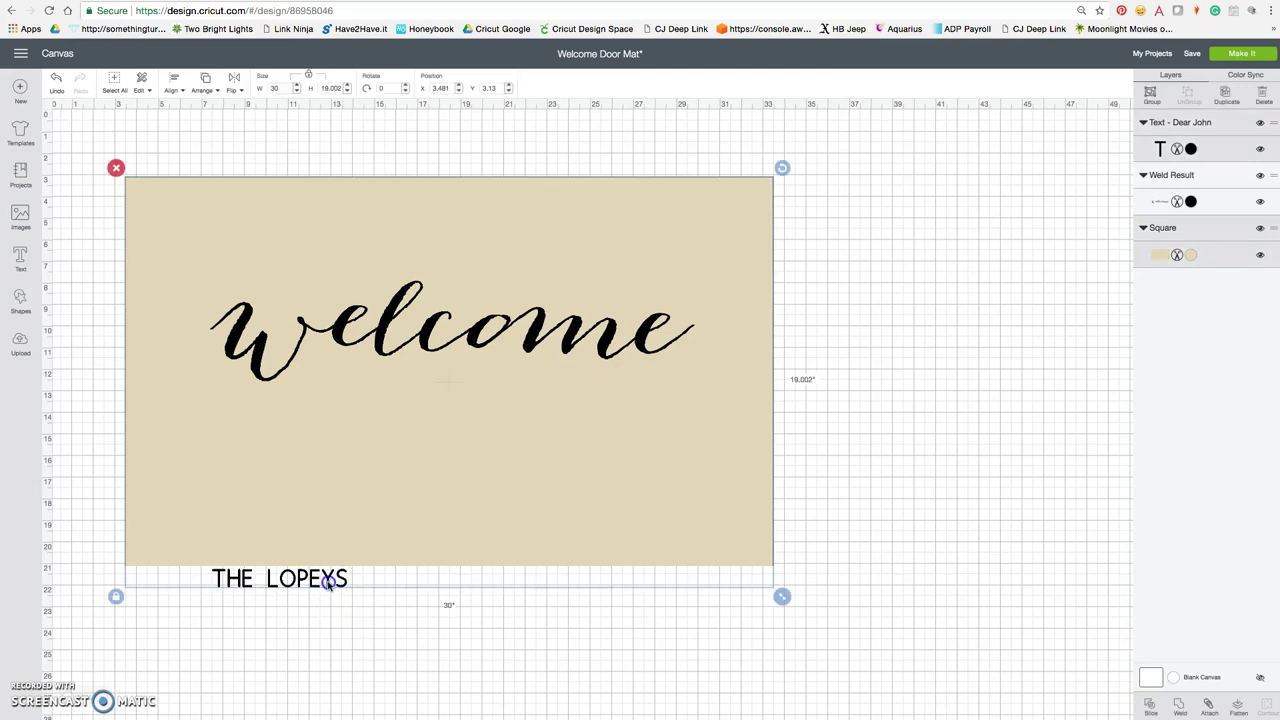
click(328, 584)
drag(326, 580, 465, 458)
click(295, 116)
click(295, 116)
click(295, 116)
click(295, 116)
click(295, 116)
click(295, 116)
Size THE LOPEYS to 9.425 by 1.157 inches and position it below welcome
drag(447, 432, 441, 422)
drag(514, 464, 571, 491)
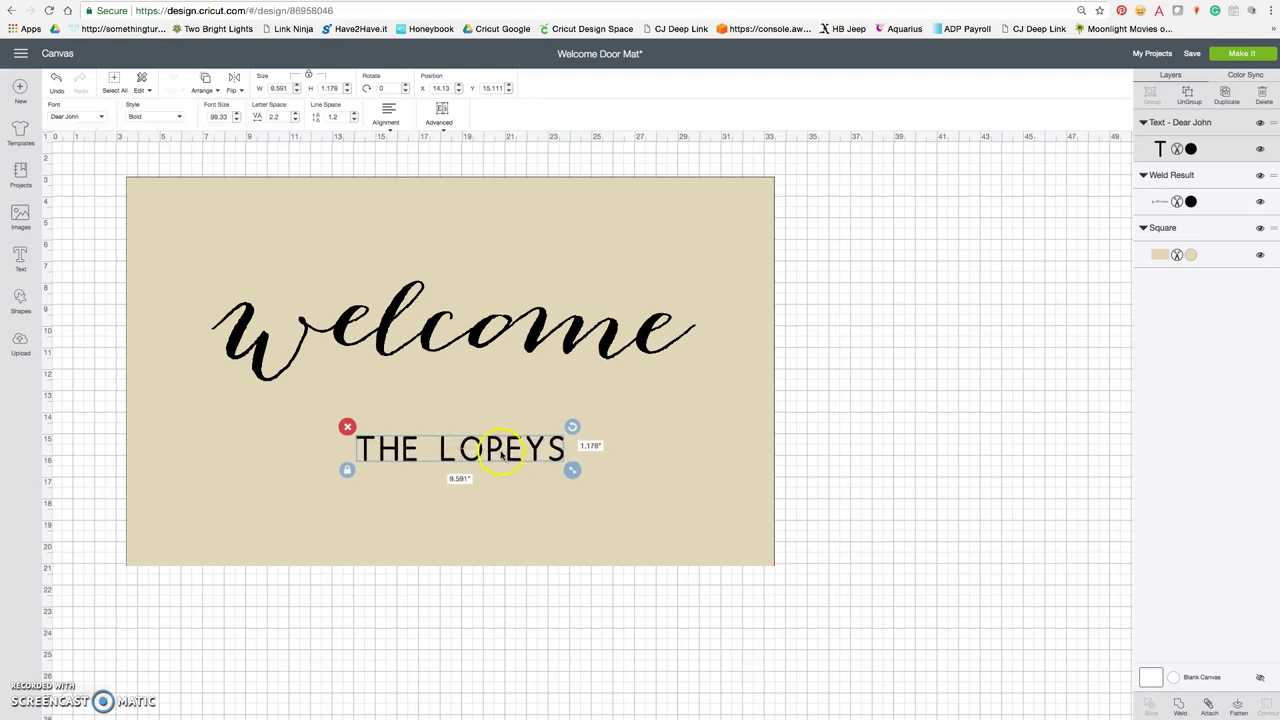
drag(495, 452, 462, 458)
drag(552, 484, 543, 481)
drag(466, 467, 469, 470)
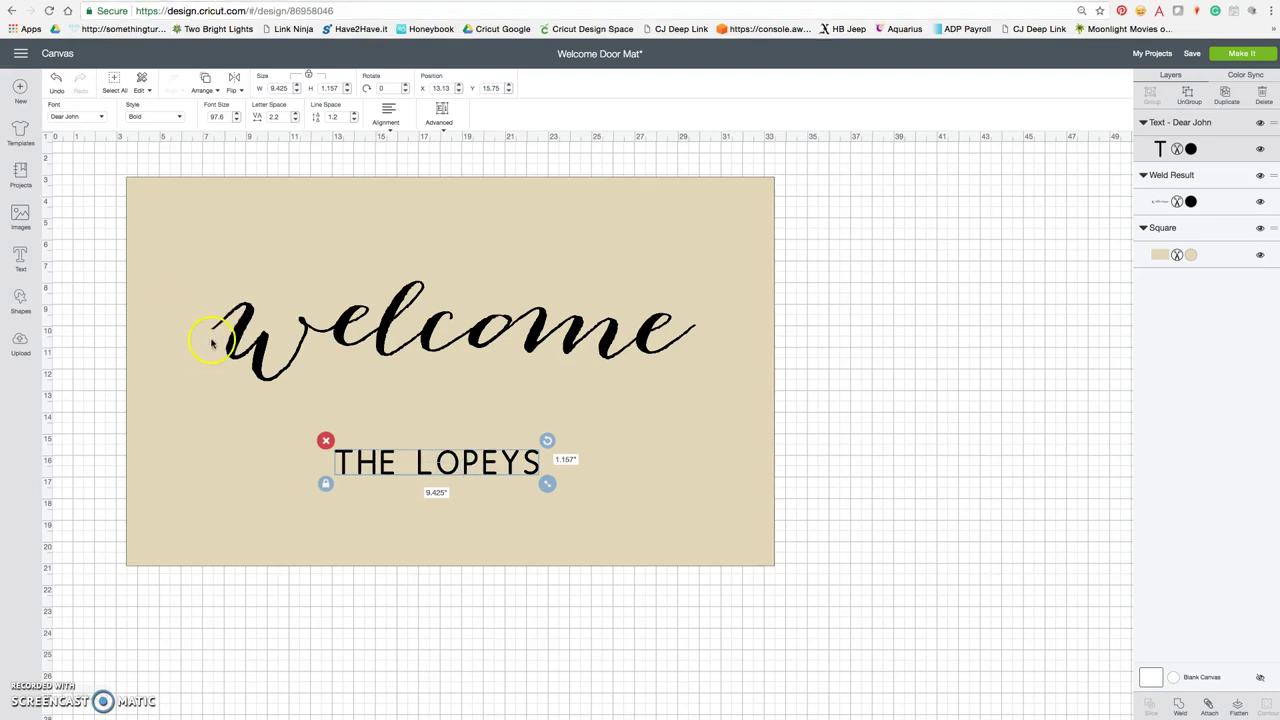
Hide the beige mat and the THE LOPEYS text layer
click(563, 597)
click(585, 510)
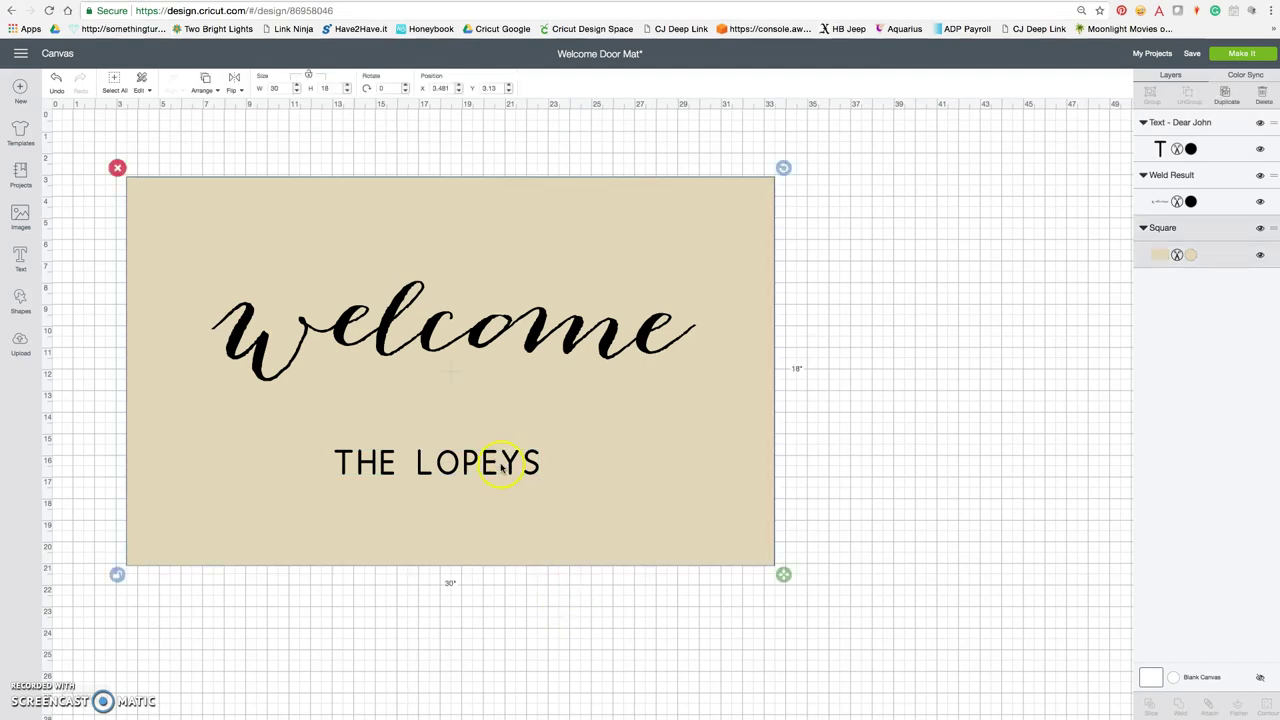
click(507, 466)
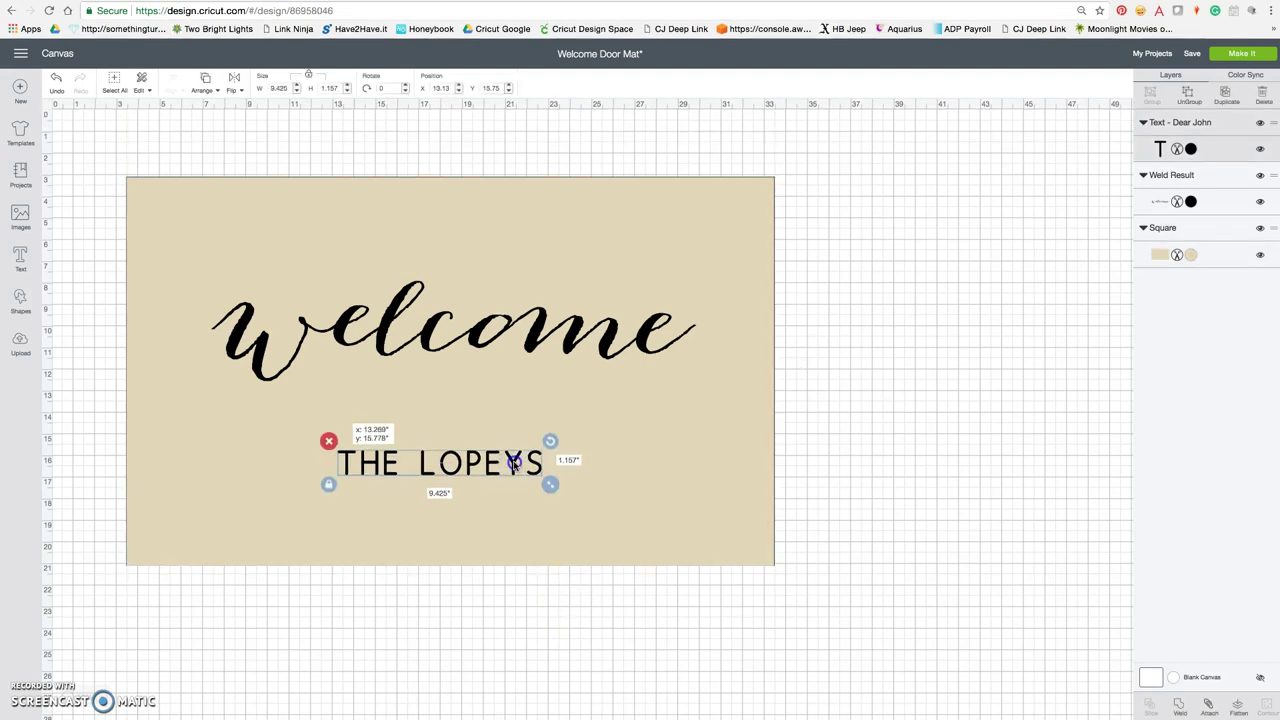
click(656, 477)
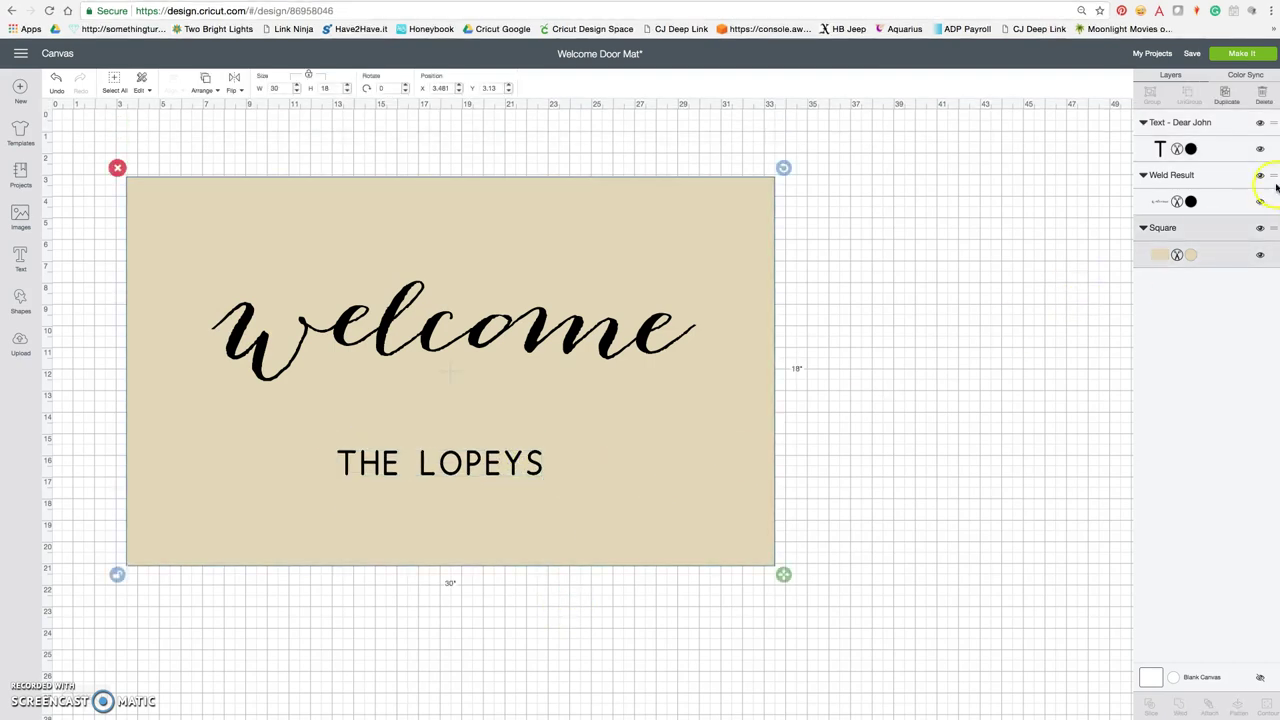
click(1260, 254)
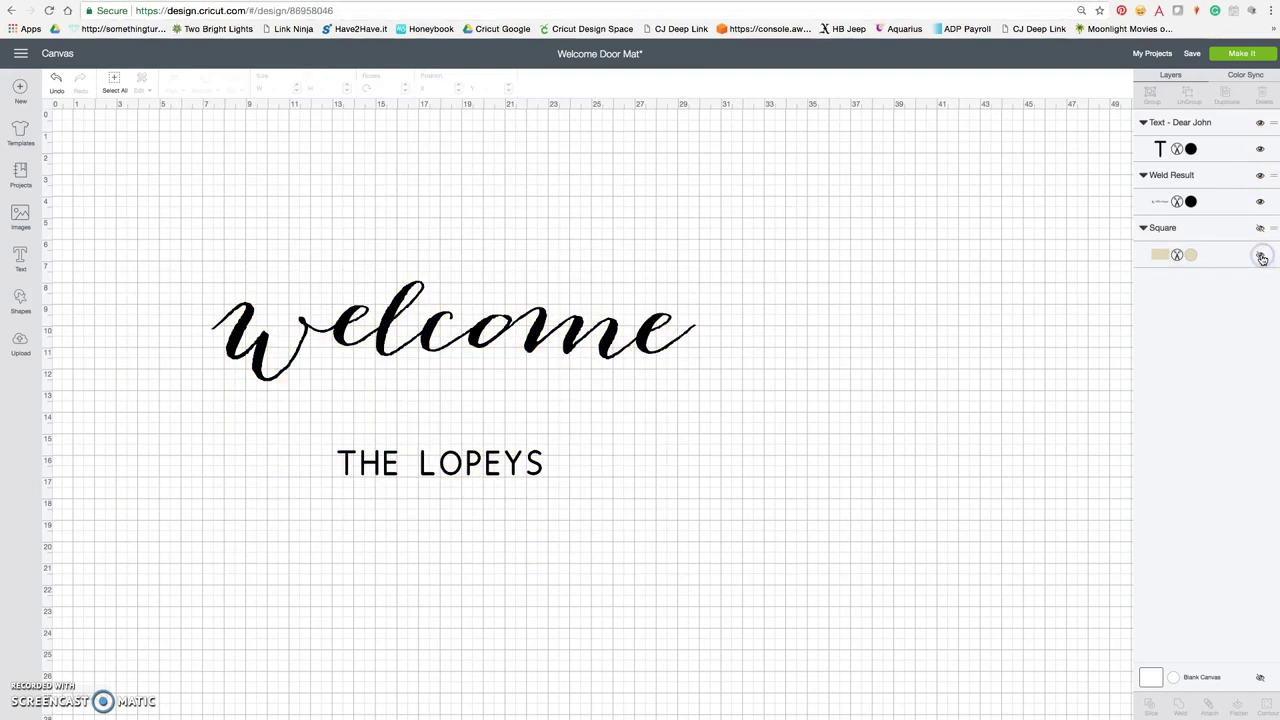
click(1261, 150)
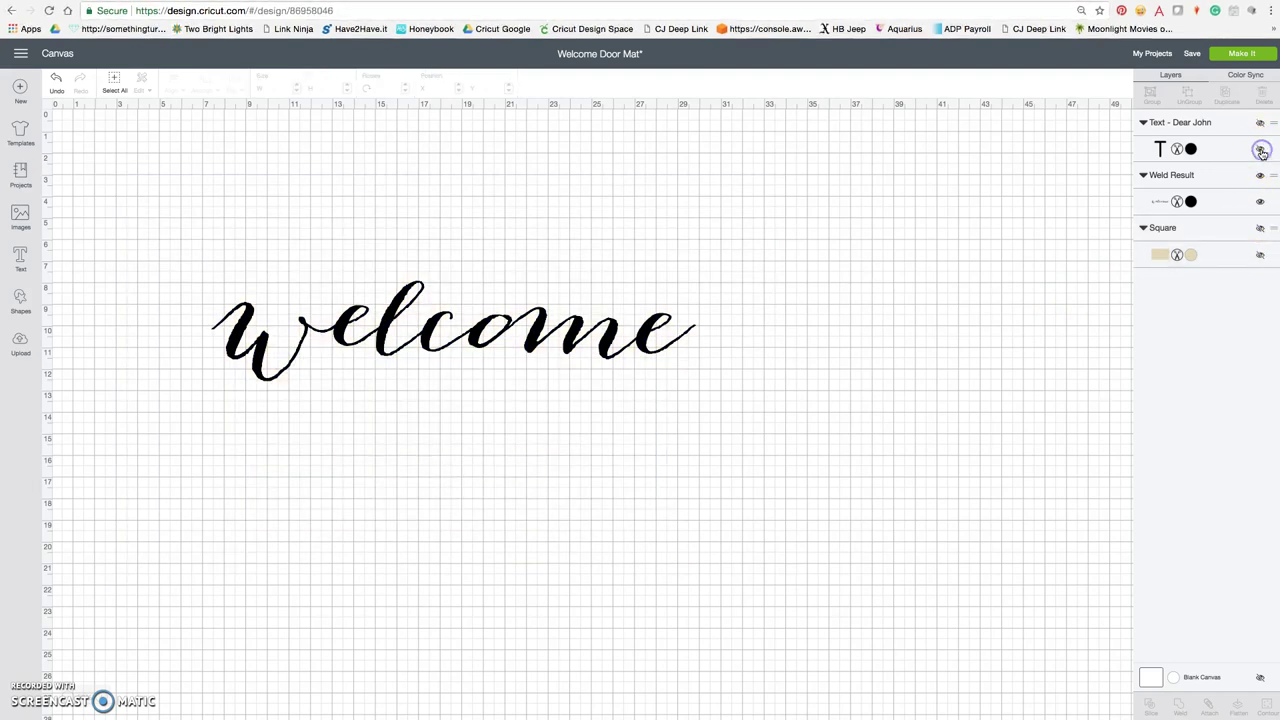
Add a new text object containing 't' and ready the font search
click(466, 334)
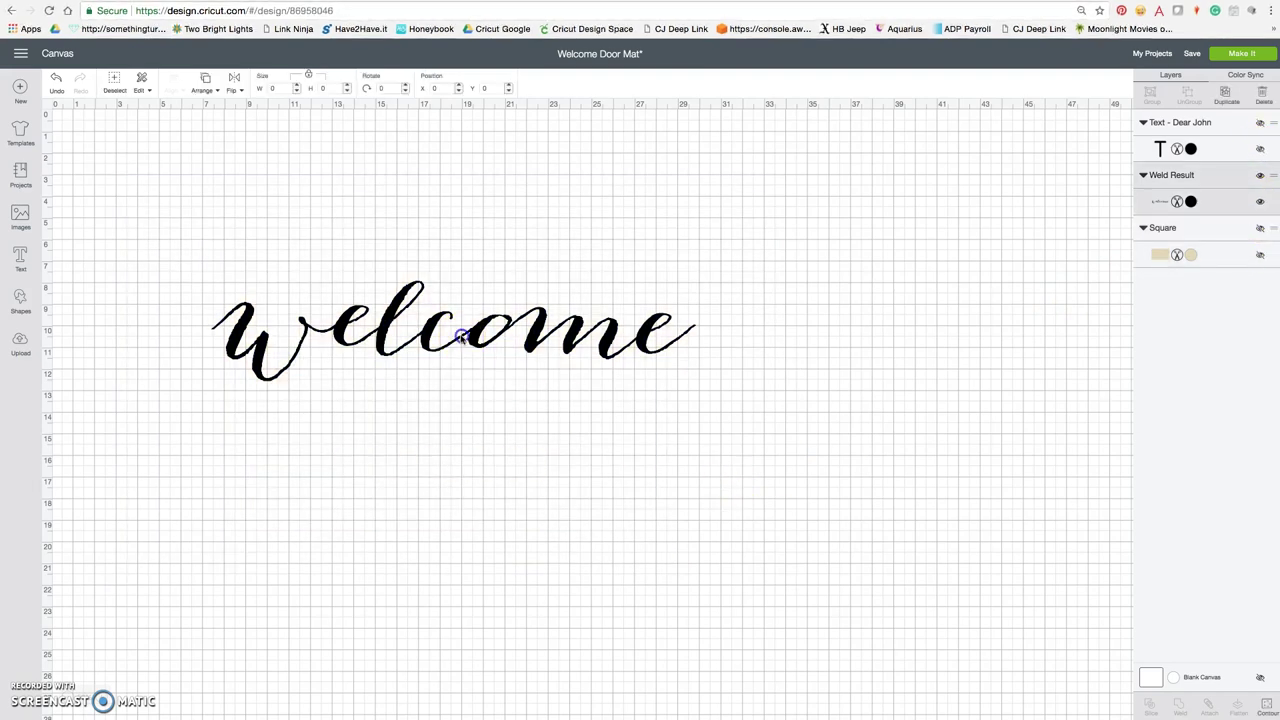
click(19, 262)
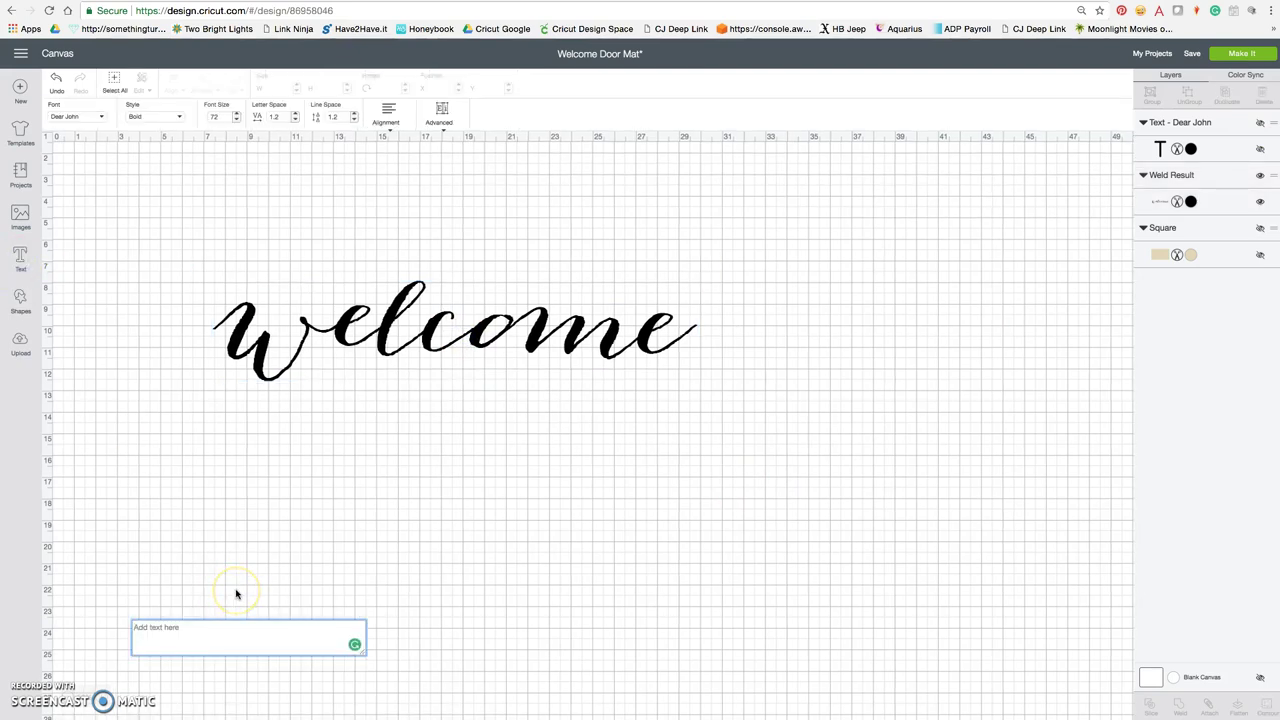
text(t)
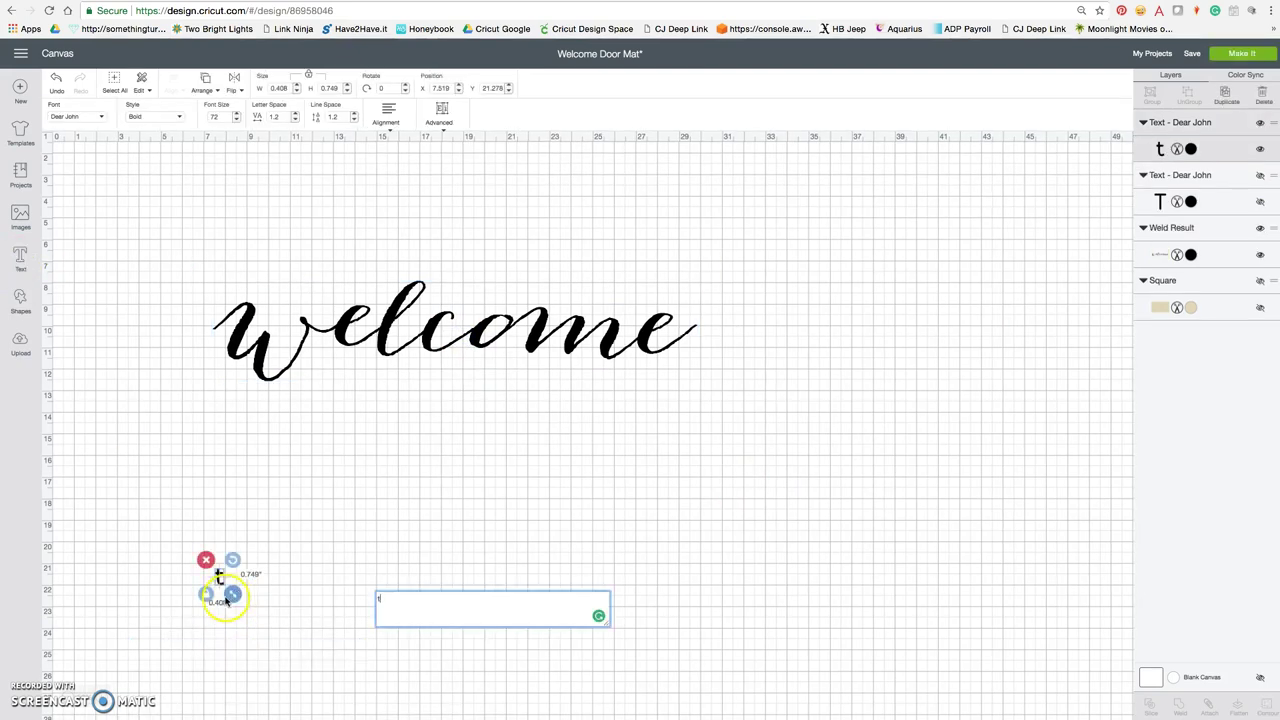
click(93, 116)
click(737, 91)
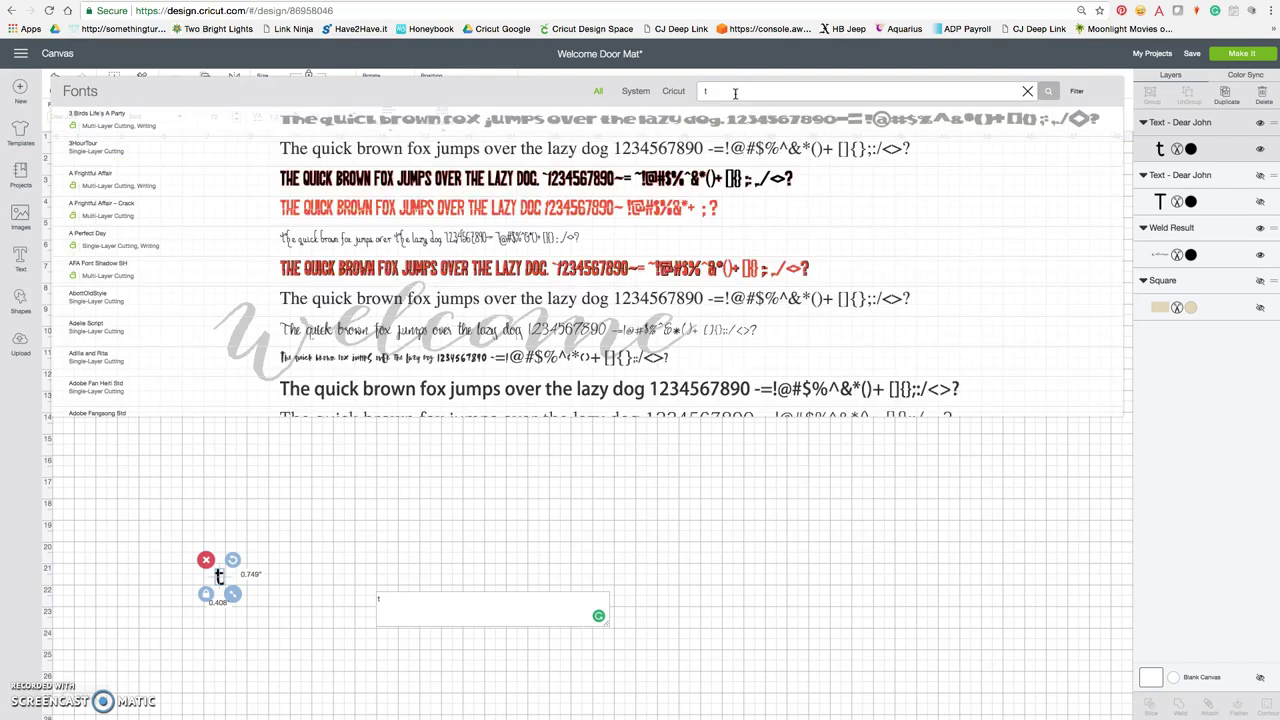
Set the t in Bombshell Pro, enlarge it and move it below welcome
text(bomb)
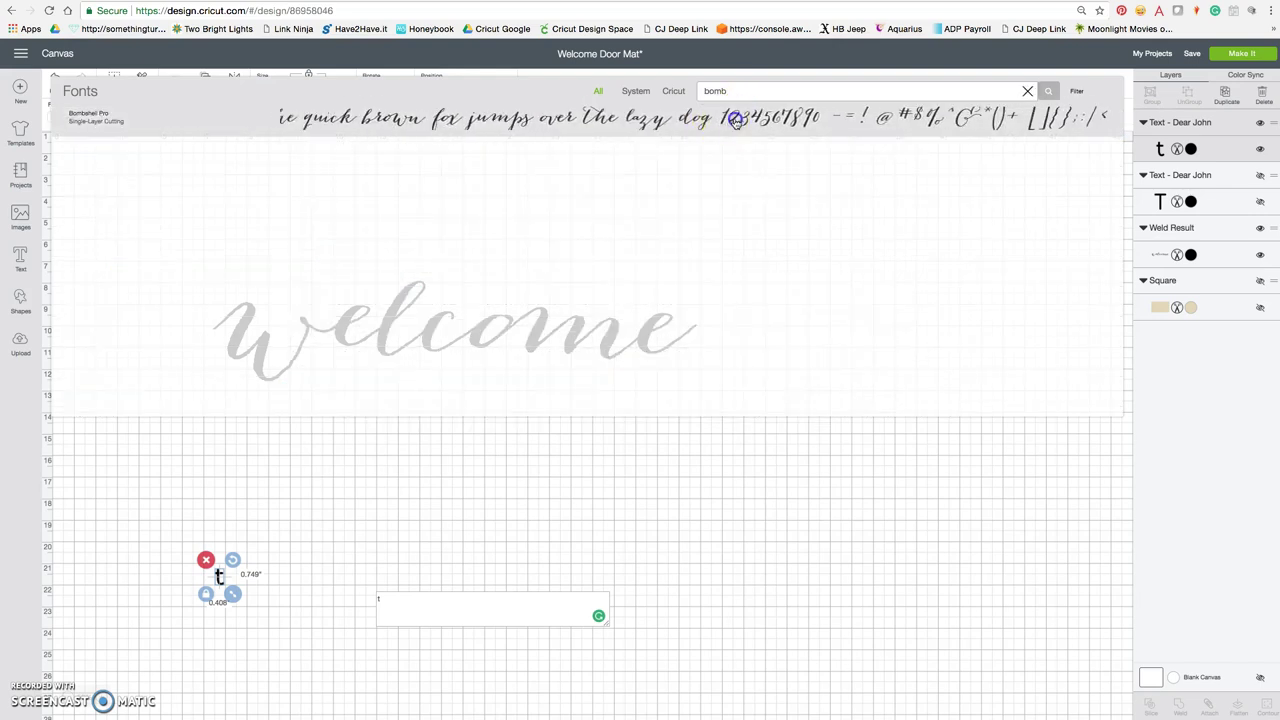
click(734, 118)
click(229, 584)
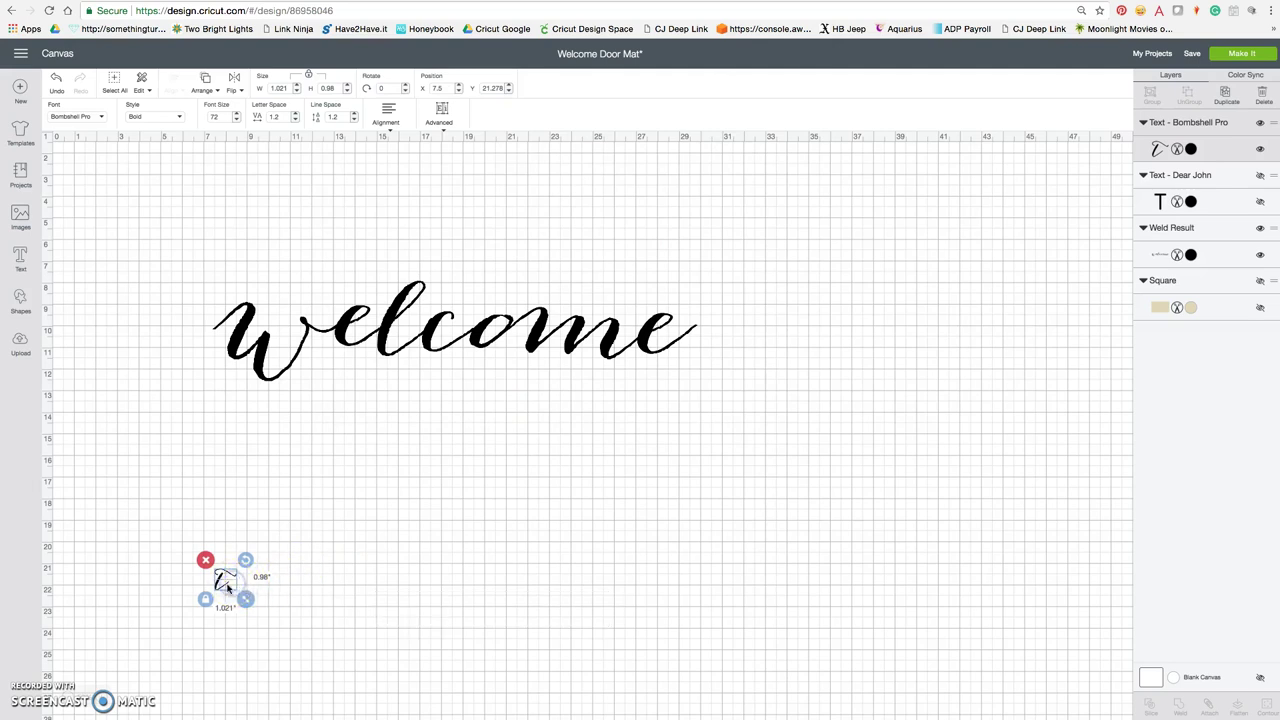
drag(245, 601, 340, 686)
drag(294, 629, 322, 511)
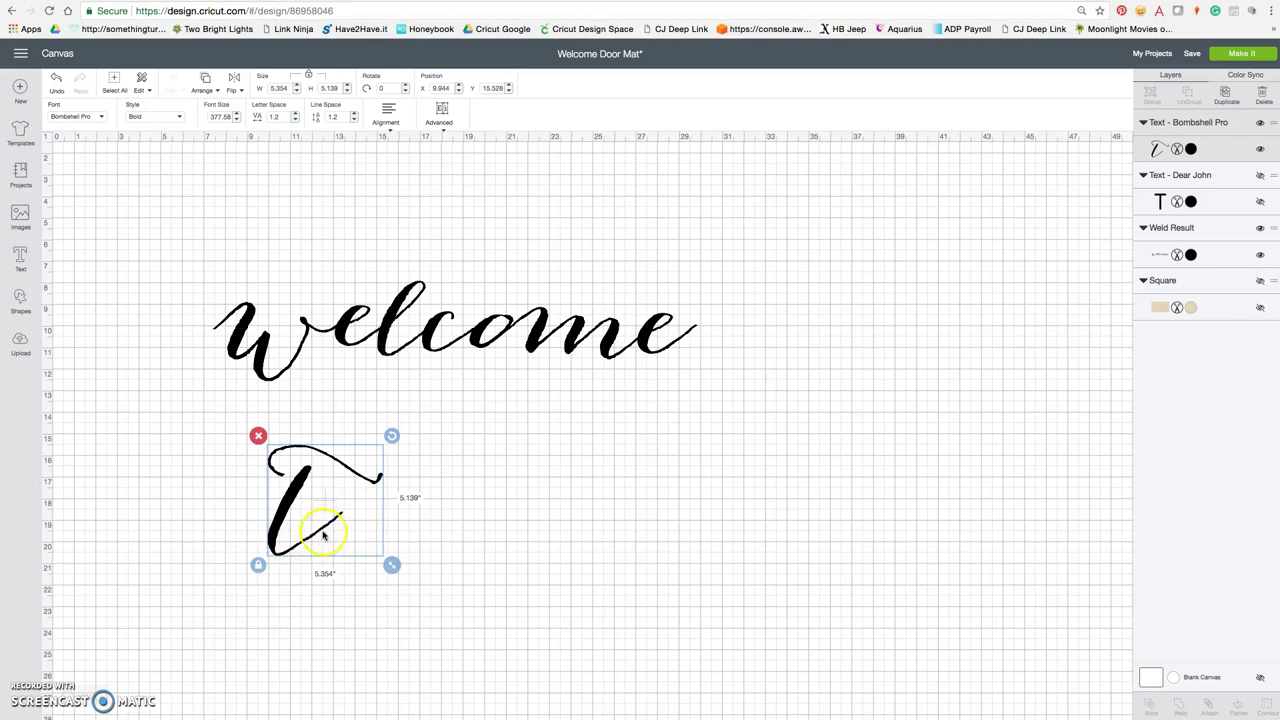
drag(325, 526, 491, 531)
click(180, 352)
click(770, 550)
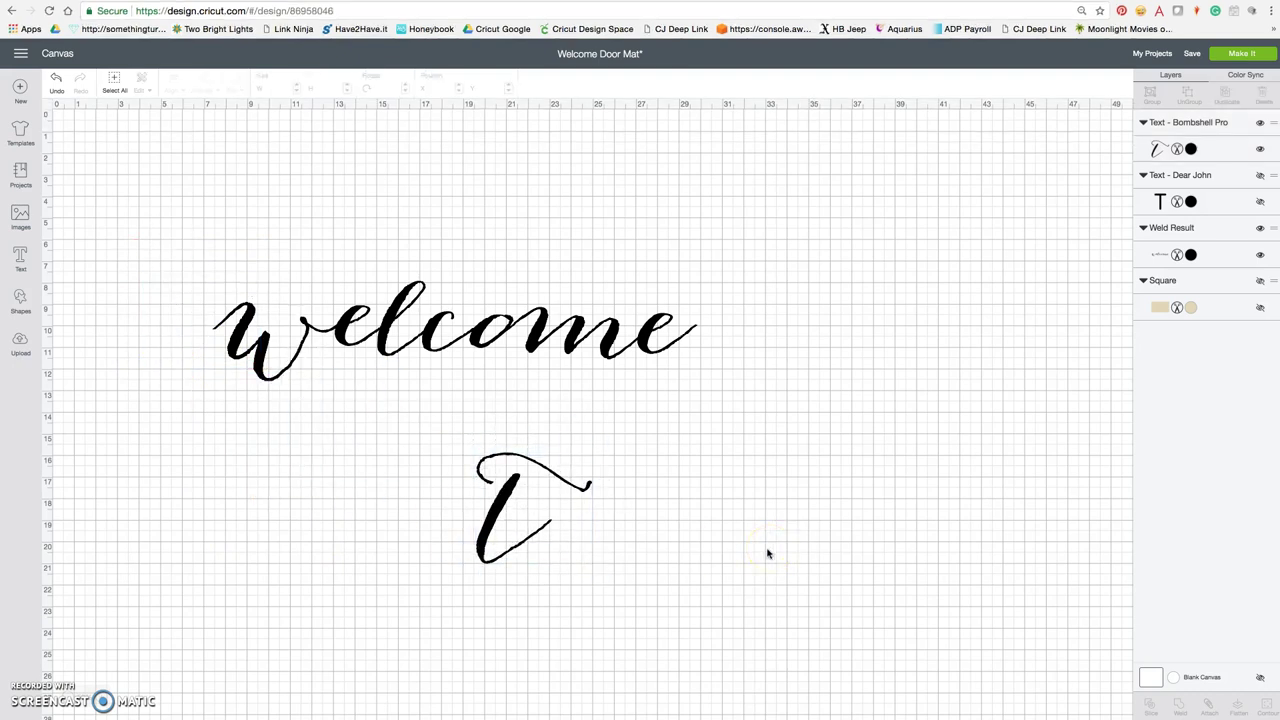
Enlarge the t to 8.854 by 8.499 inches beneath welcome
click(508, 513)
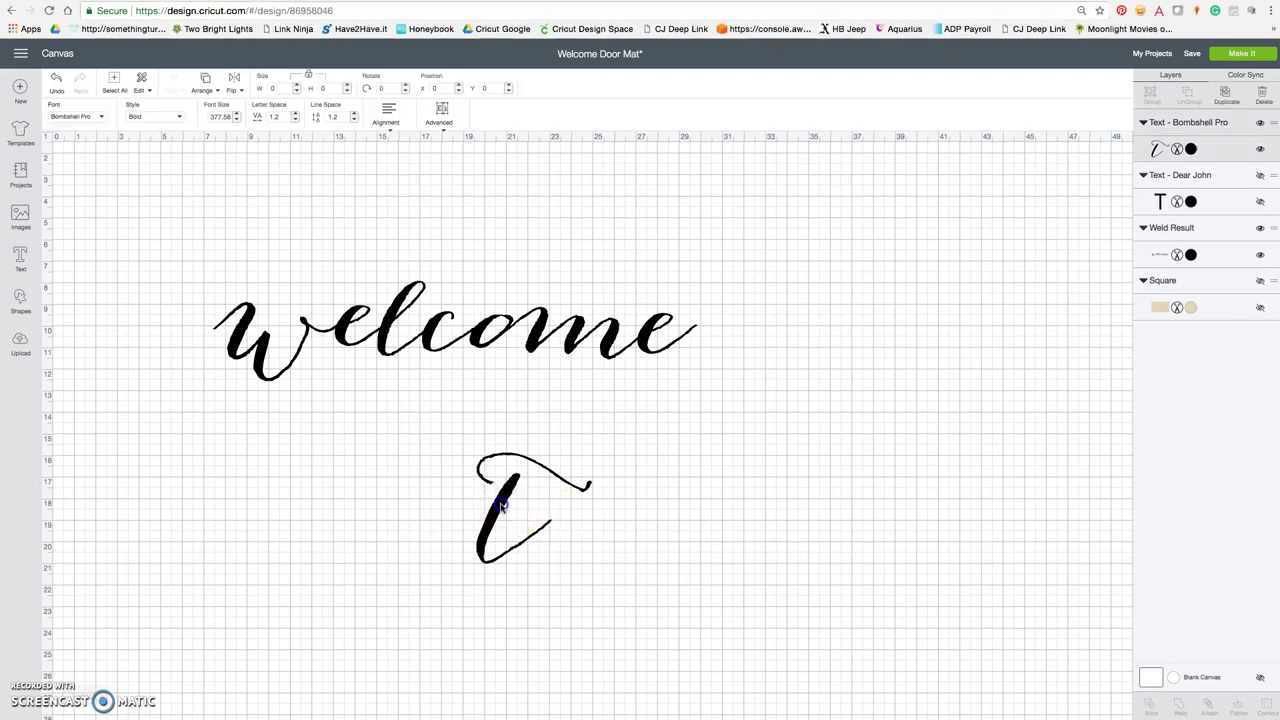
drag(597, 569, 674, 646)
drag(503, 544, 422, 499)
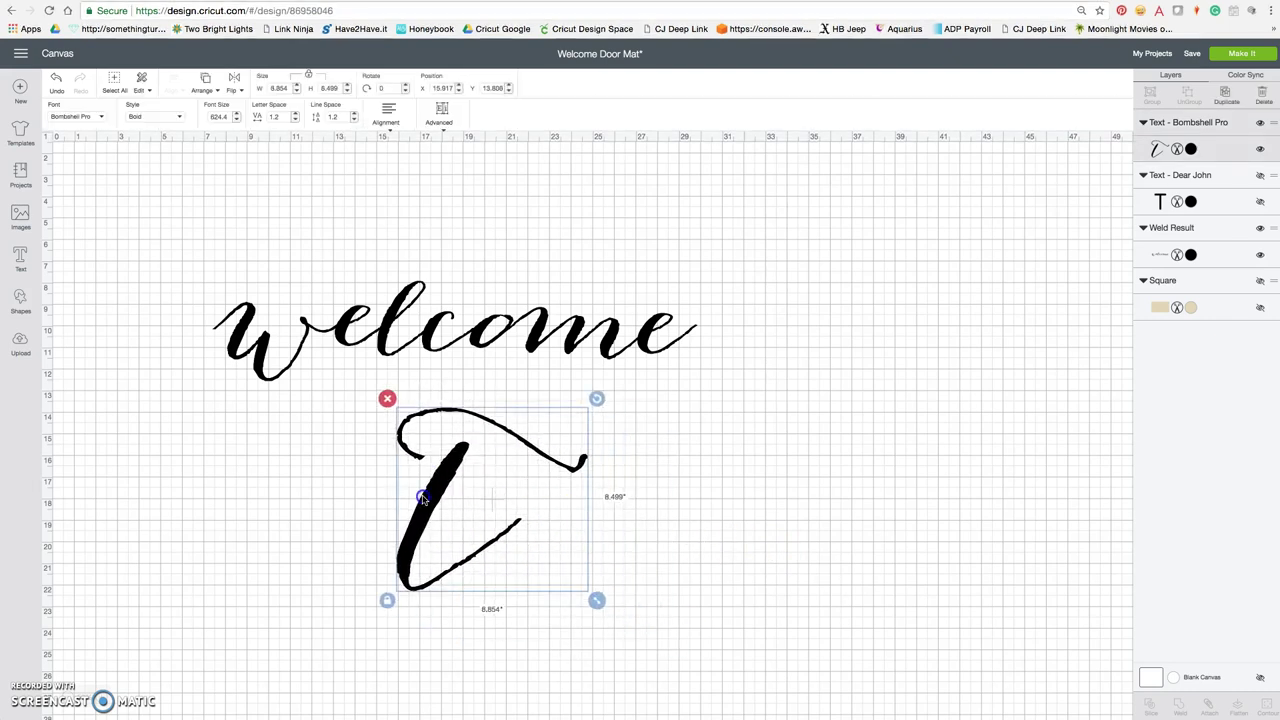
click(675, 527)
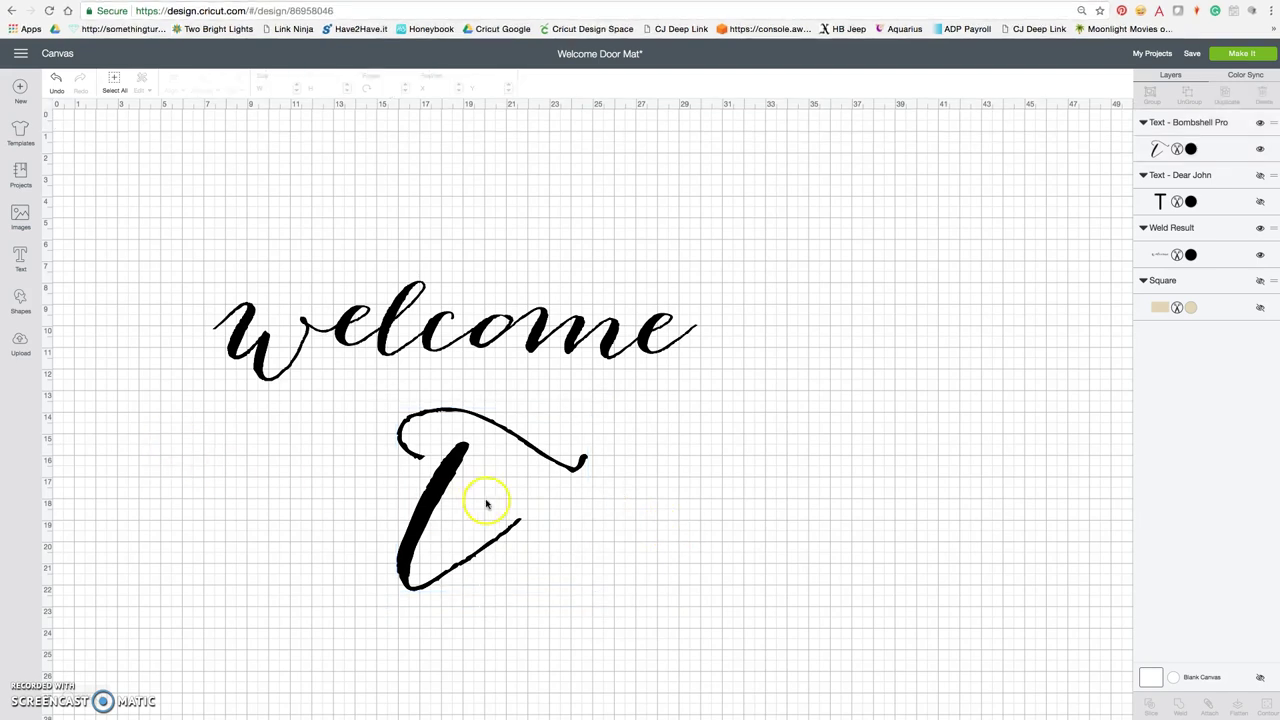
click(419, 488)
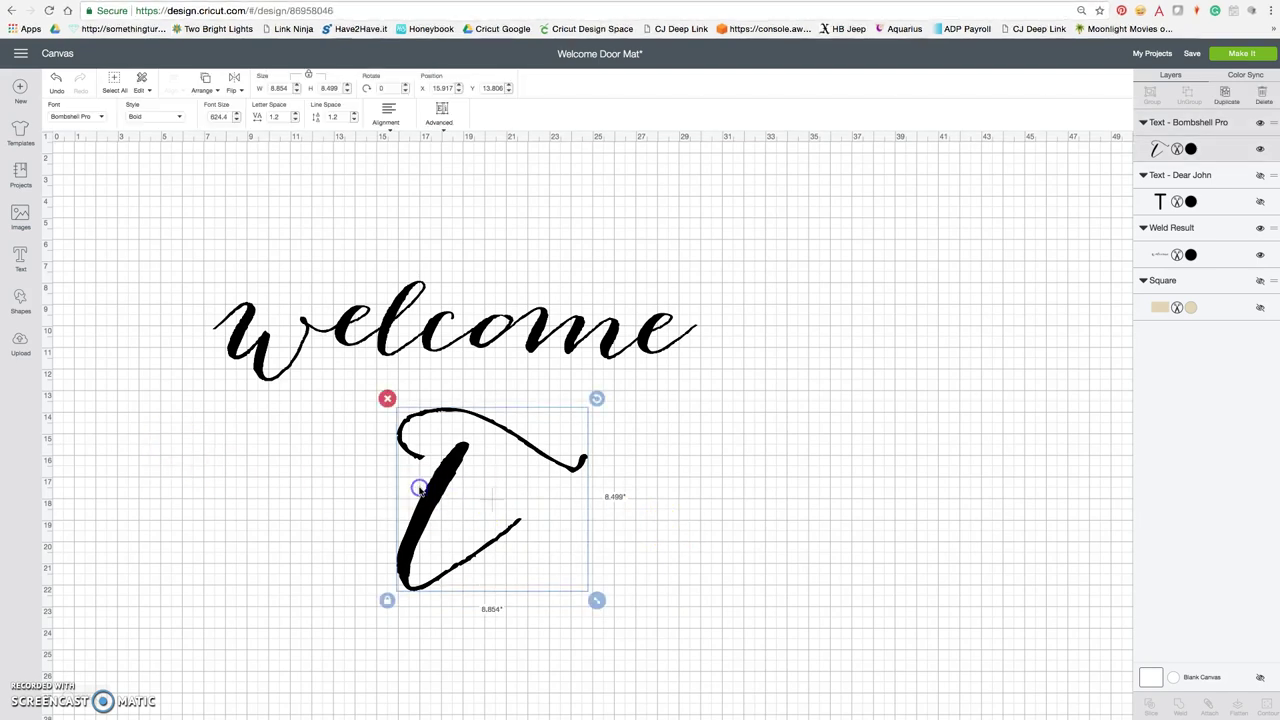
click(21, 259)
click(118, 518)
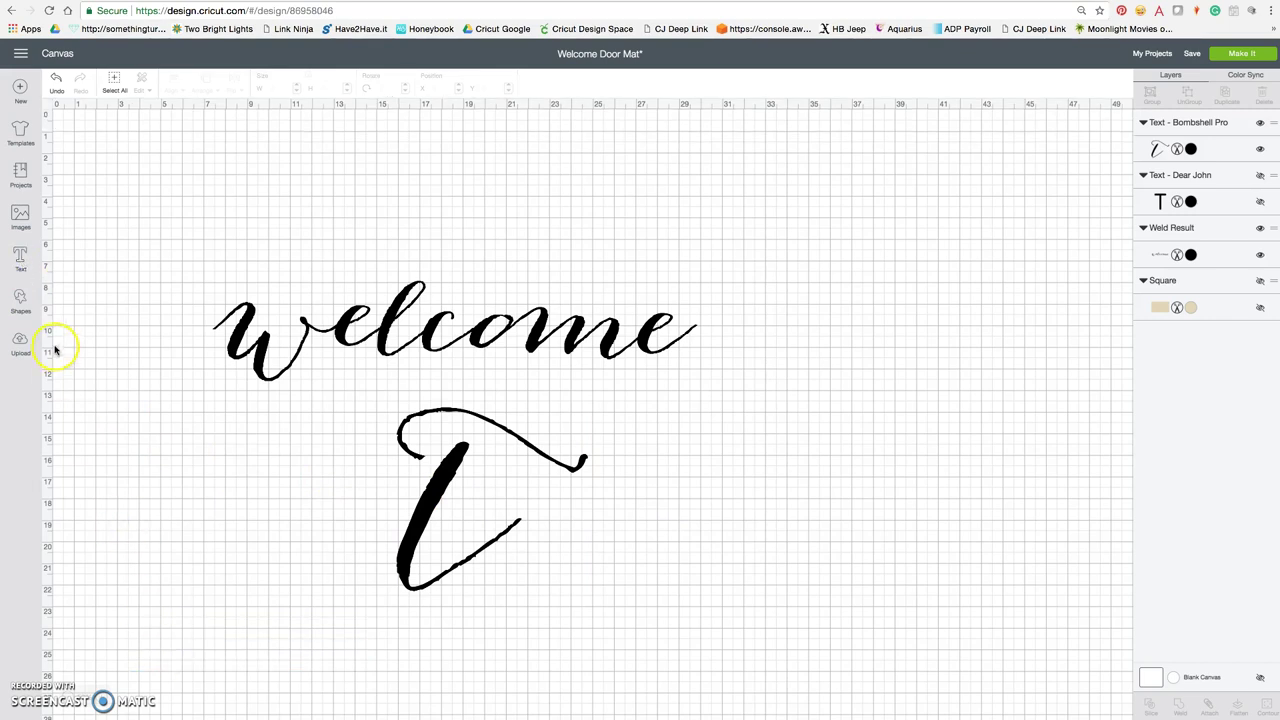
Add a triangle from Shapes to the canvas, discarding an extra copy
click(22, 305)
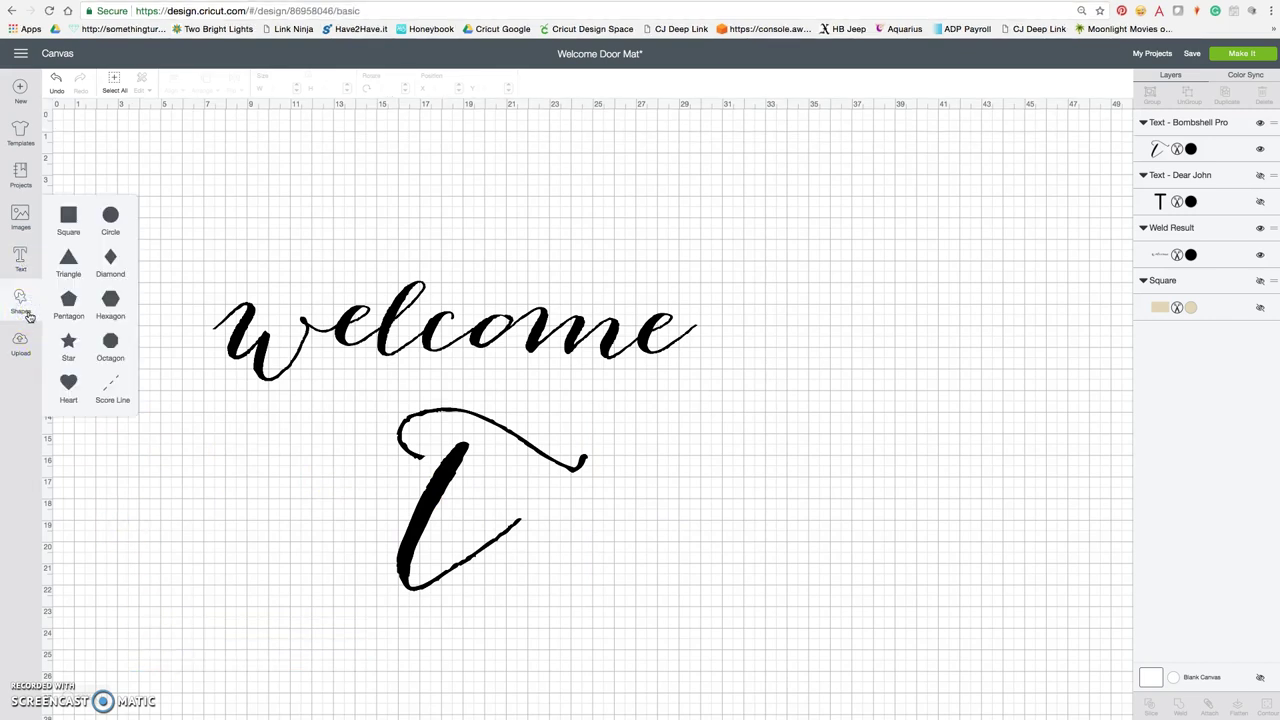
click(68, 259)
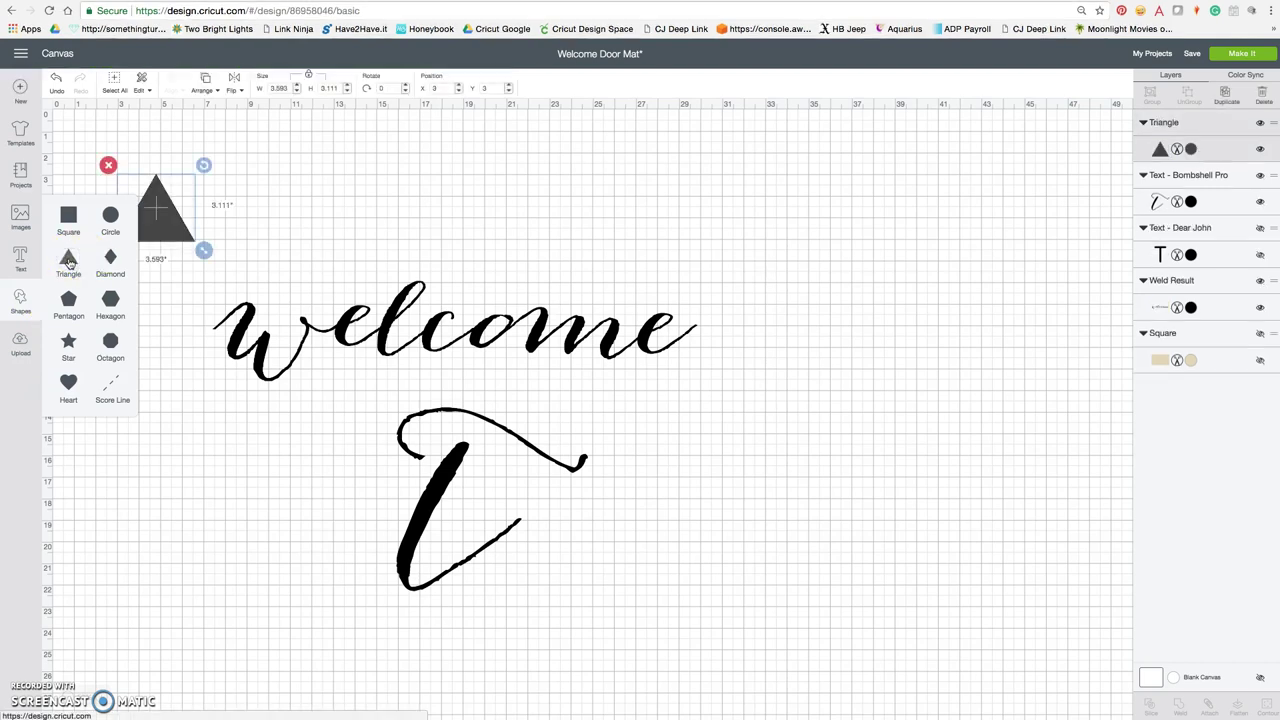
click(108, 165)
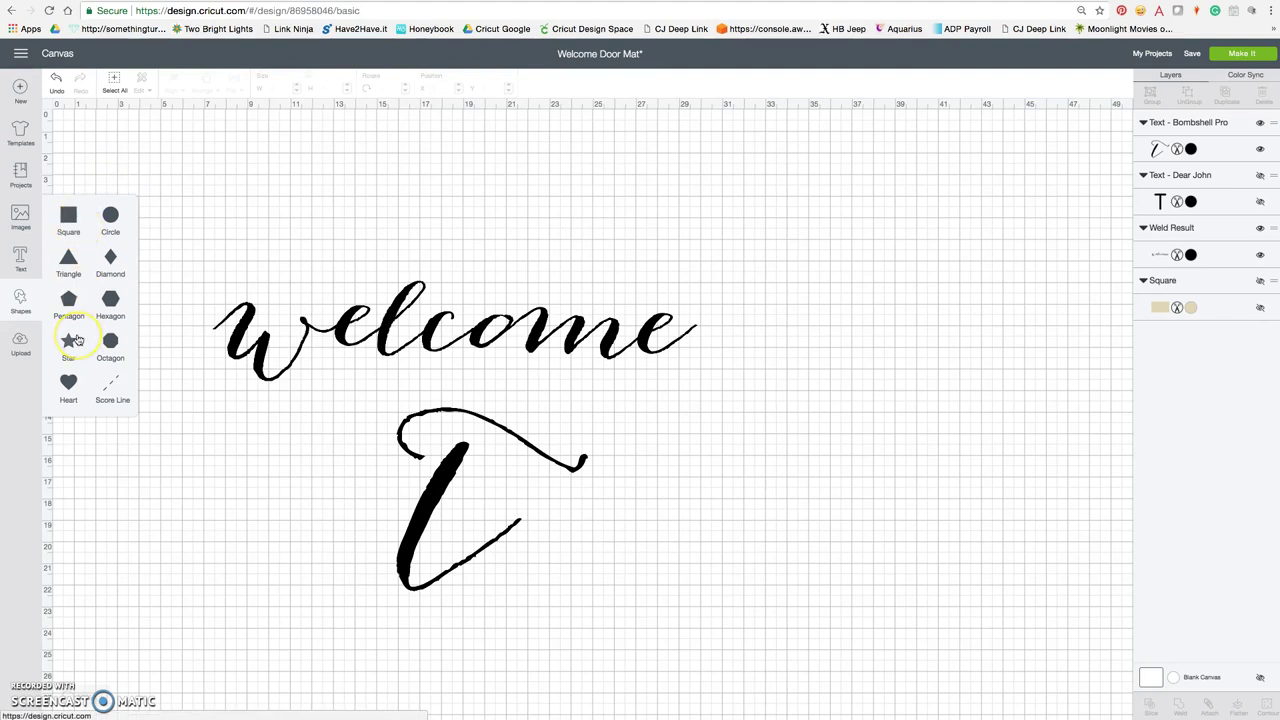
click(70, 342)
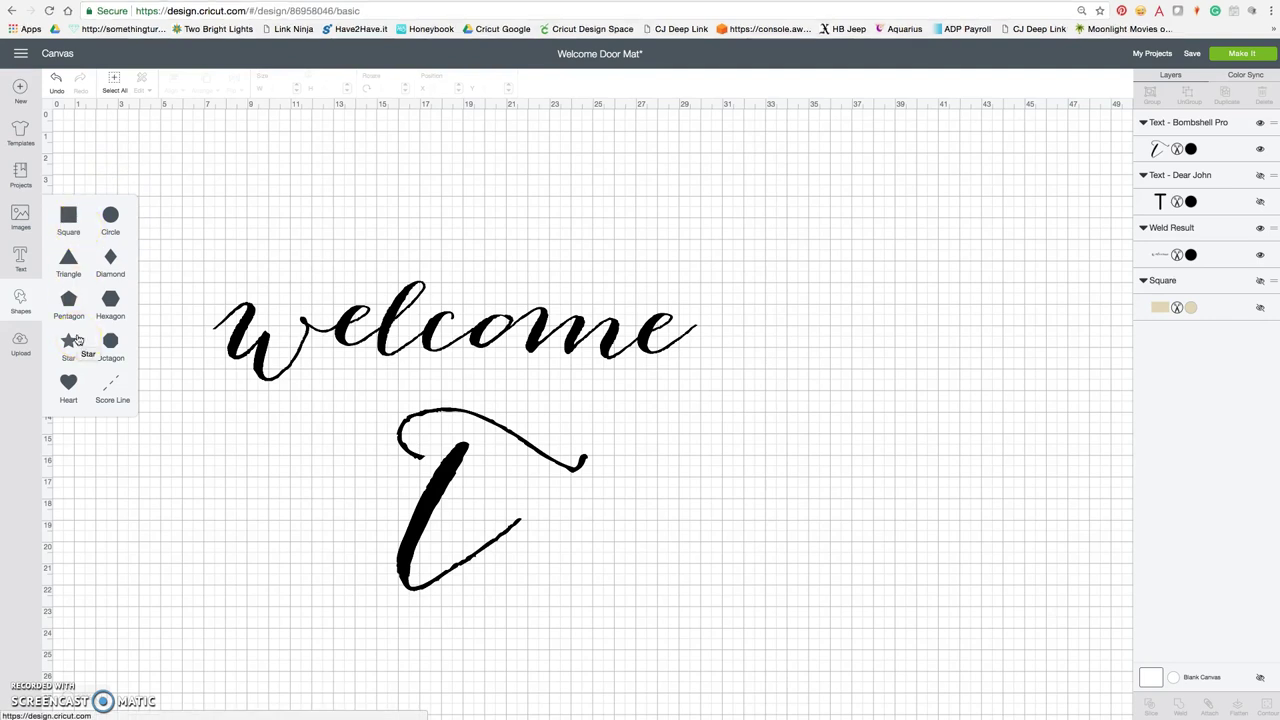
click(68, 258)
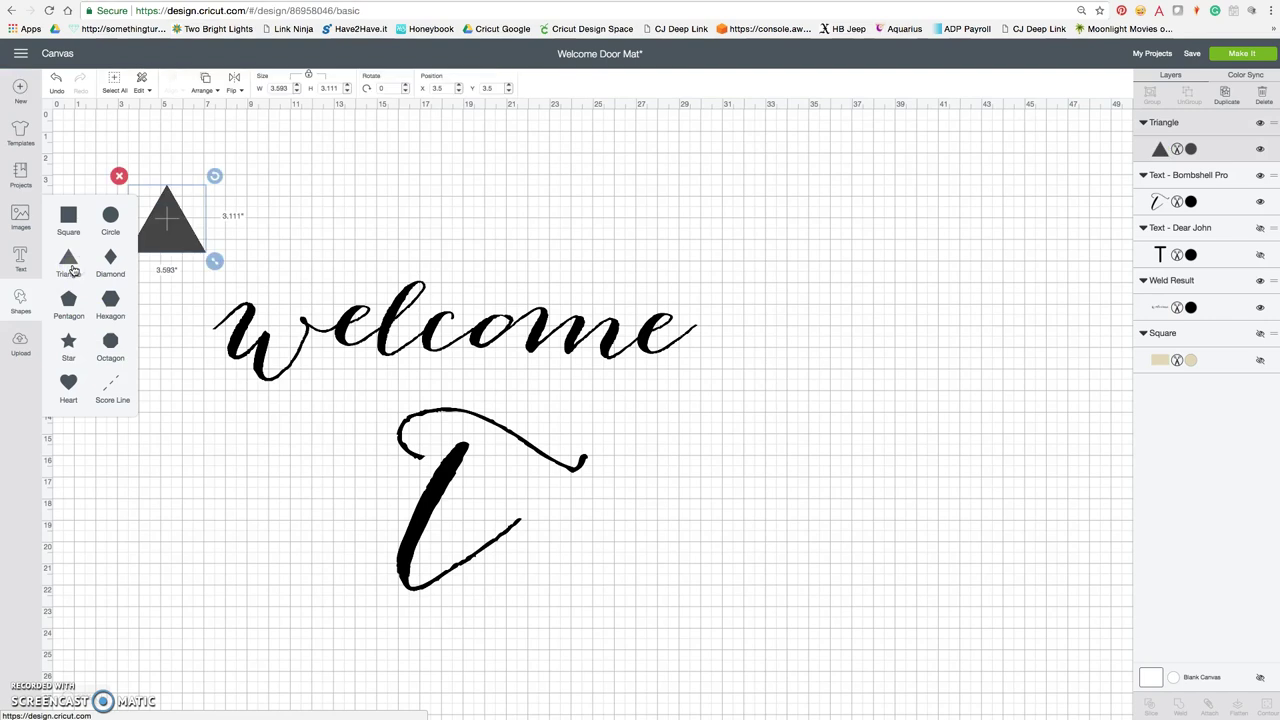
Rotate the triangle over the t's lower stroke and stretch it to about 14.8 inches wide
drag(180, 242, 446, 437)
drag(480, 378, 446, 356)
drag(446, 425, 406, 541)
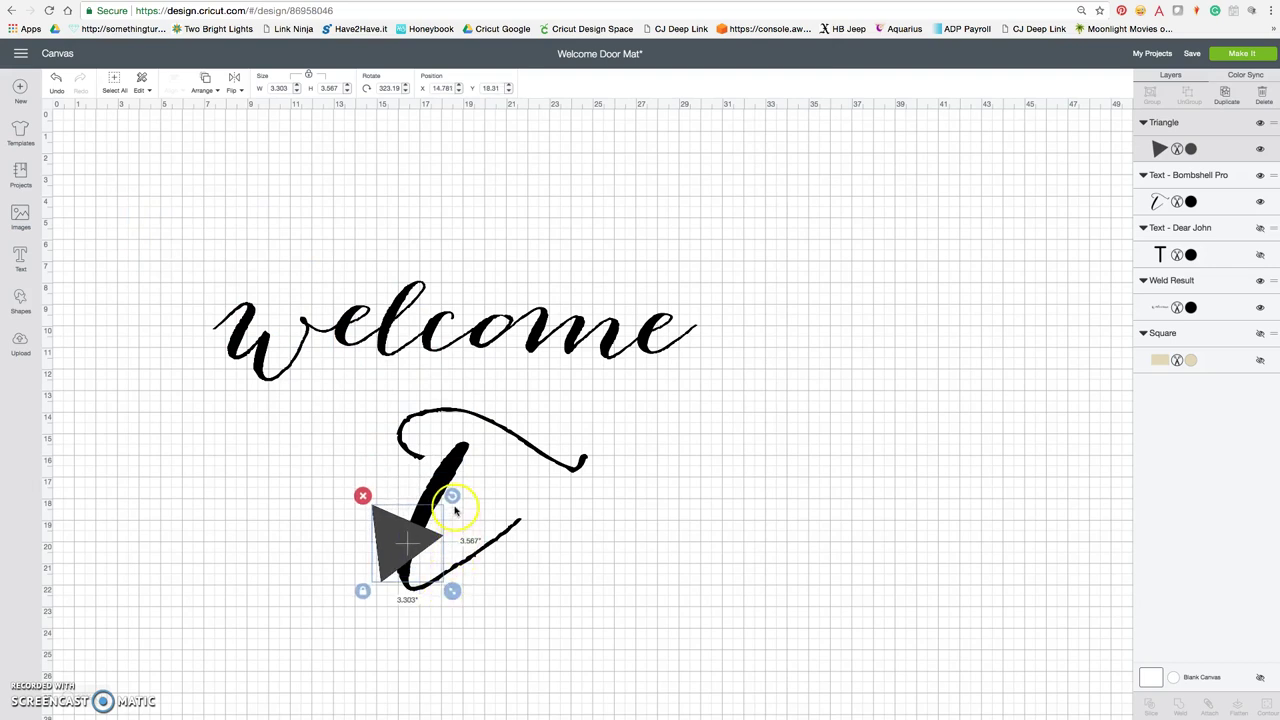
drag(453, 591, 914, 684)
drag(534, 679, 645, 677)
drag(503, 557, 511, 449)
drag(652, 558, 709, 553)
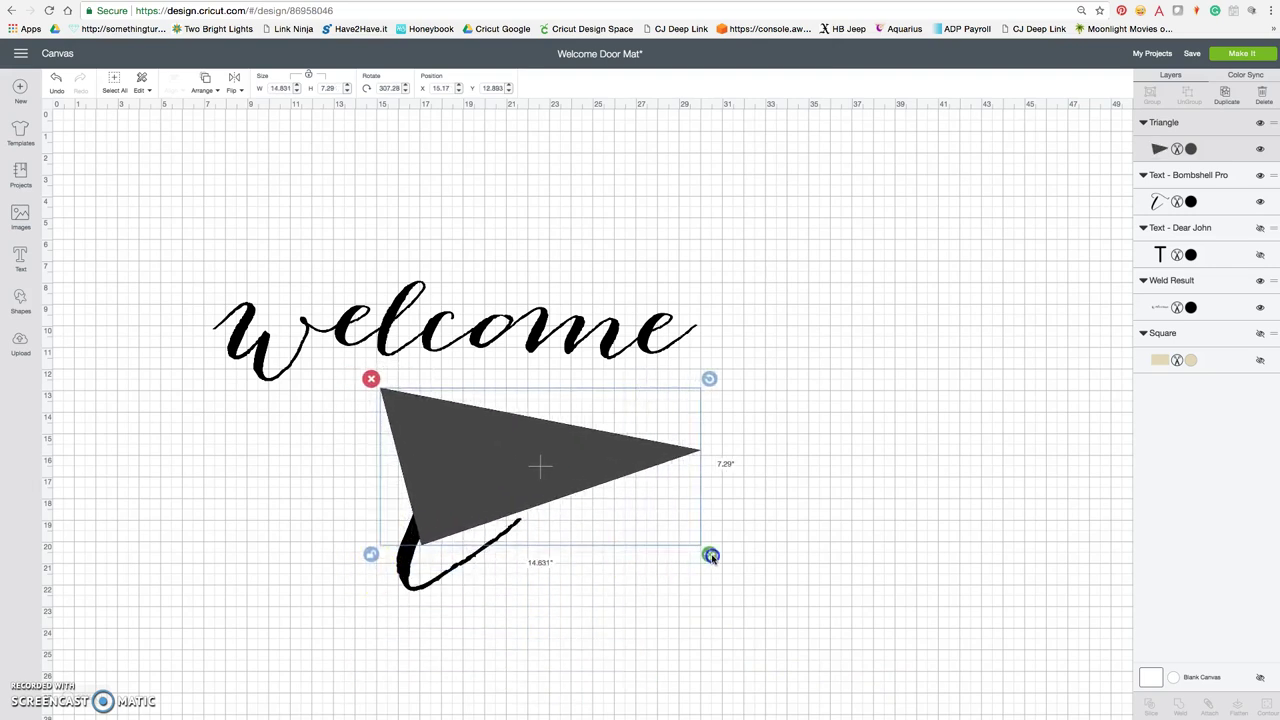
drag(445, 498, 401, 539)
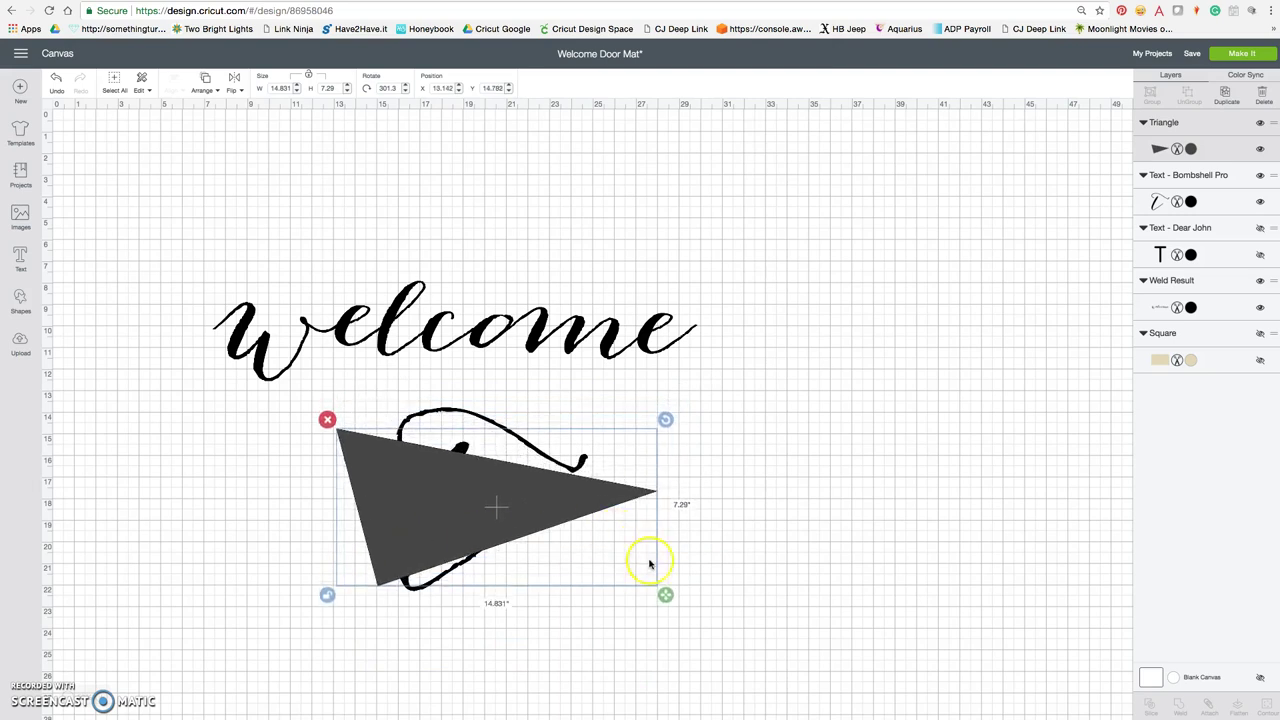
Rotate, enlarge to about 17 inches wide and fine-tune the triangle over the t
drag(666, 420, 643, 377)
mouse_move(573, 463)
mouse_down()
mouse_move(544, 436)
mouse_move(562, 448)
mouse_up()
drag(648, 600, 686, 631)
drag(454, 474, 435, 424)
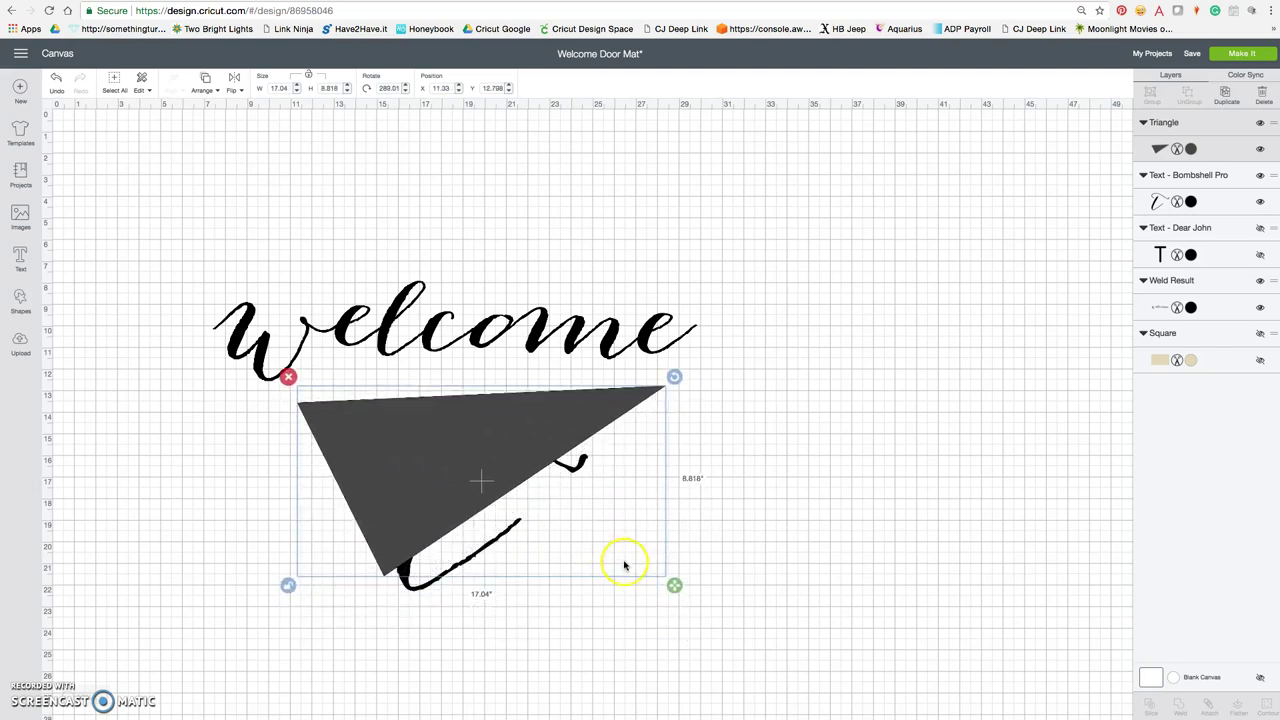
drag(675, 587, 666, 617)
drag(666, 377, 681, 409)
drag(437, 436, 437, 446)
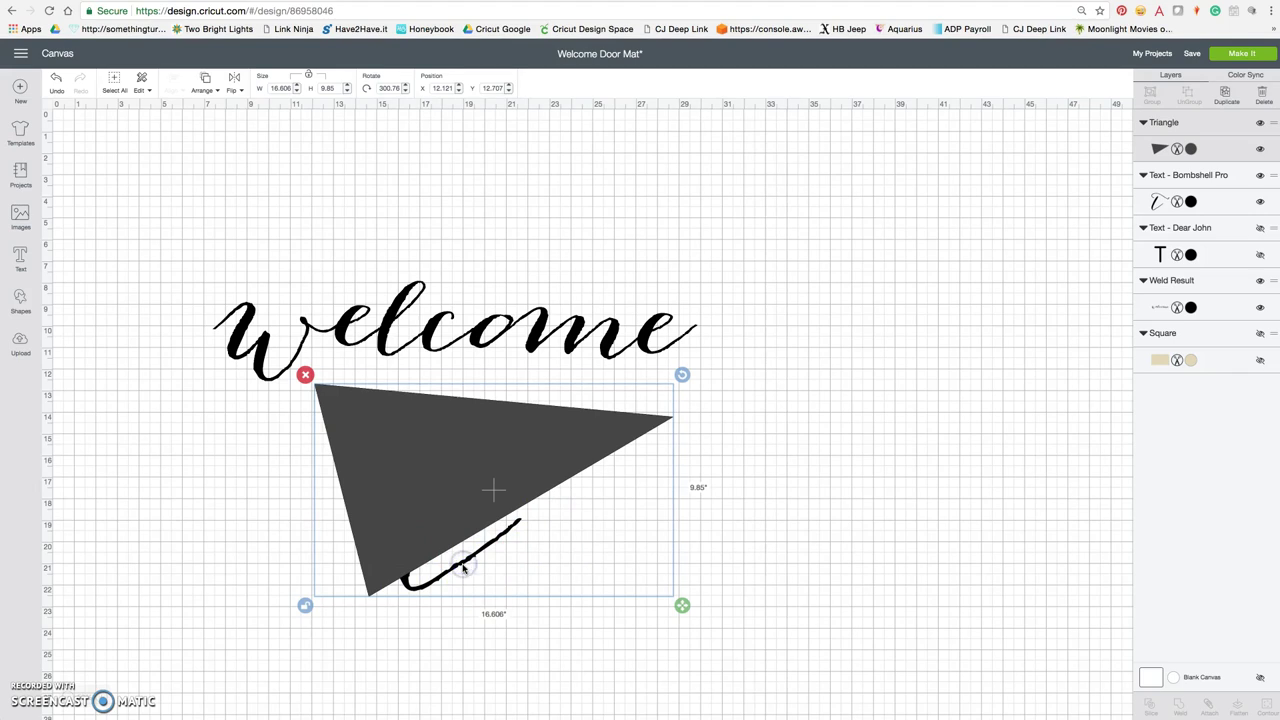
Slice the Bombshell t with the triangle
click(509, 632)
click(465, 563)
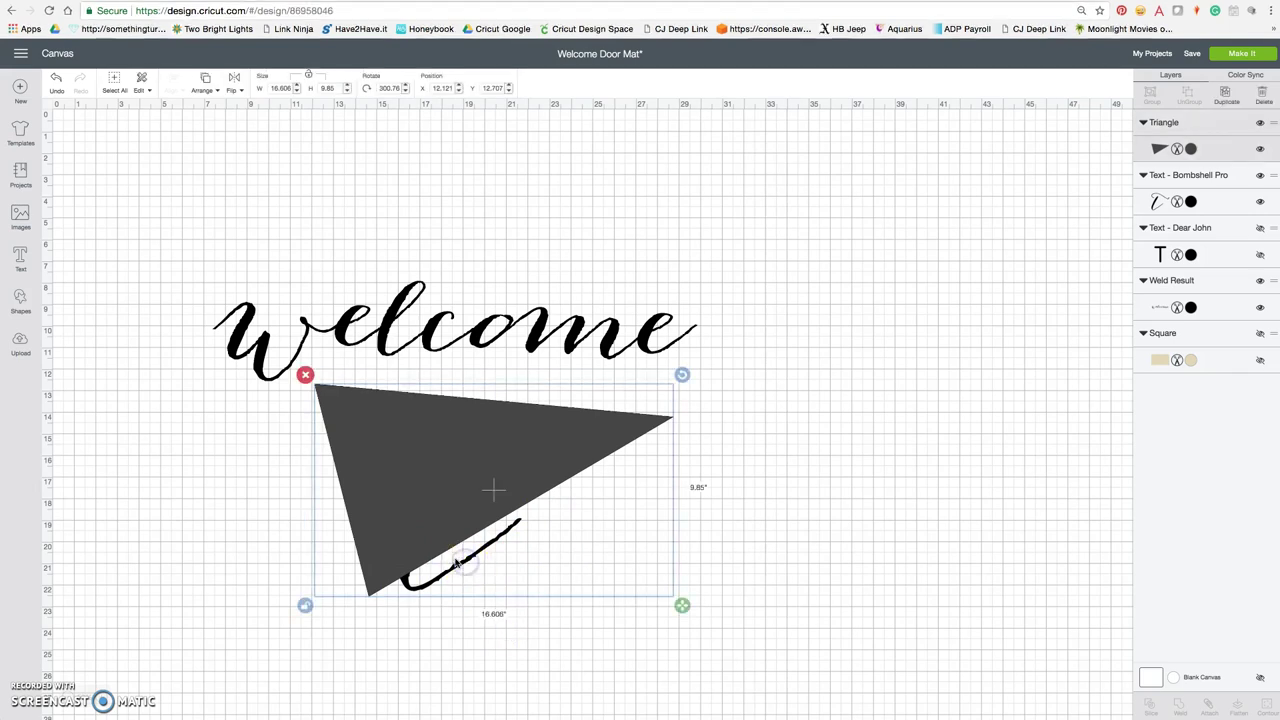
shift+click(1190, 185)
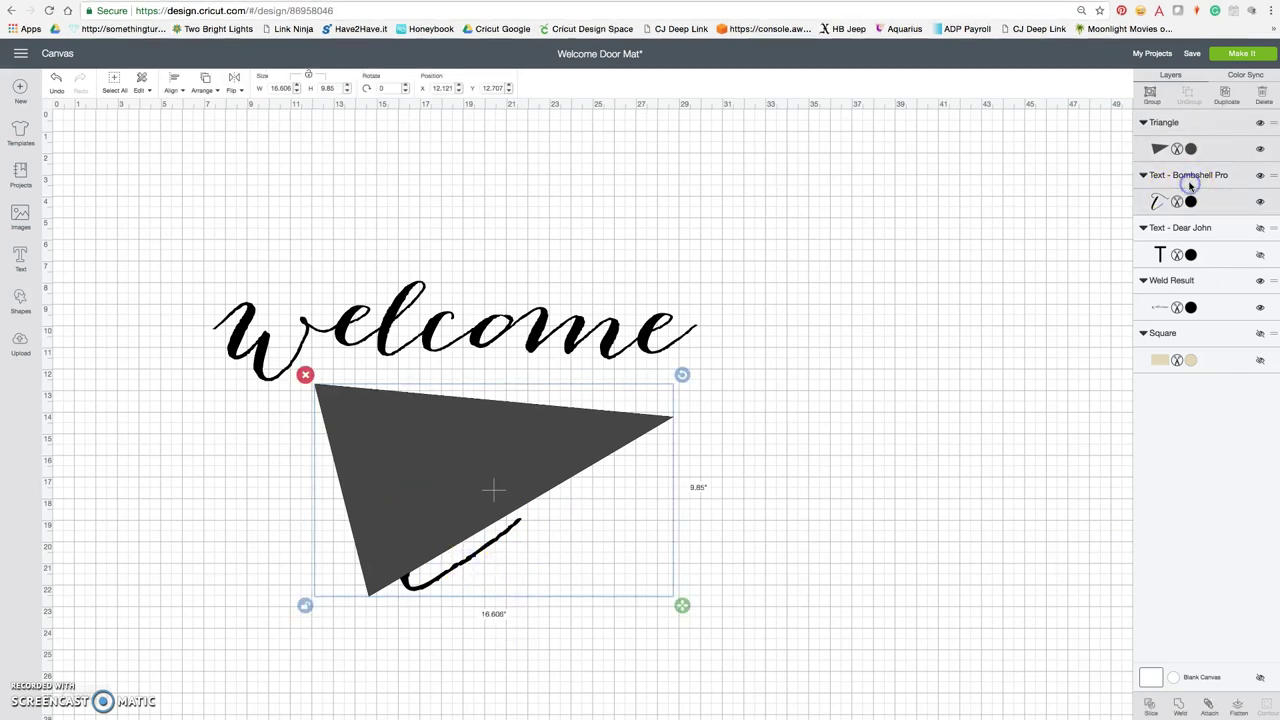
click(1151, 708)
Delete the grey slice pieces and the t's crossbar and stem, moving the swoosh up
click(553, 410)
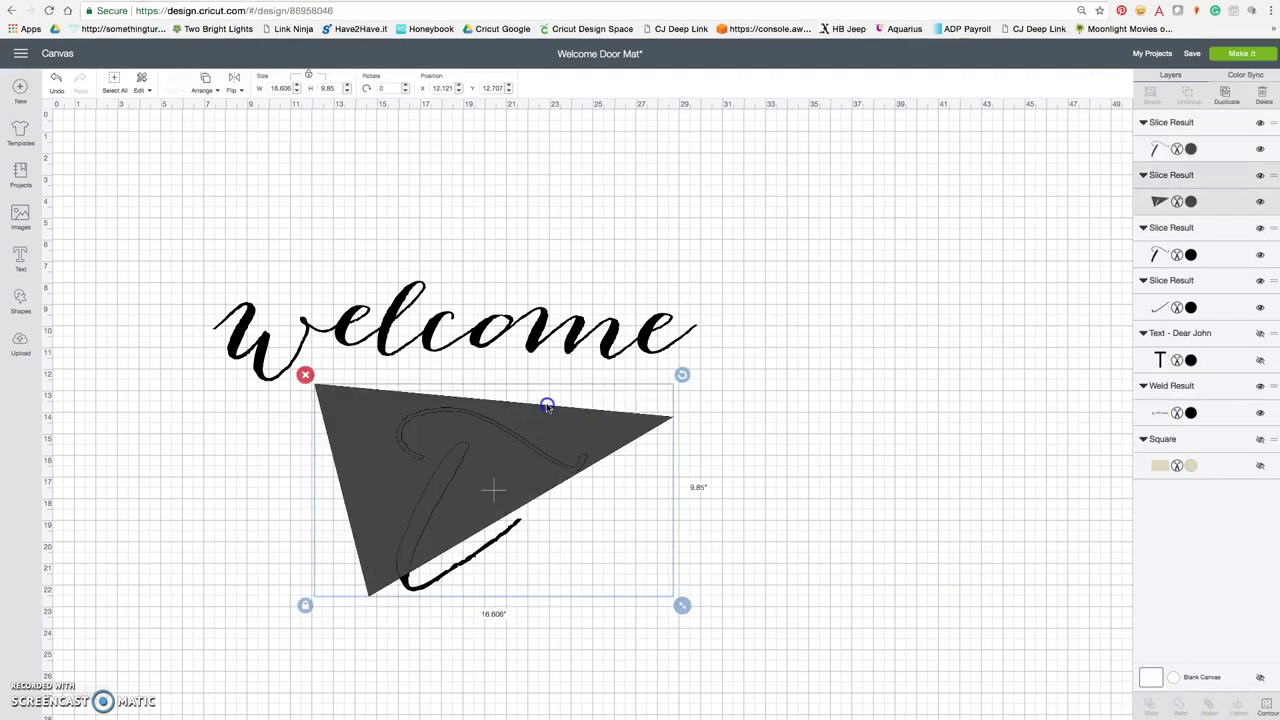
key(Delete)
click(507, 443)
key(Delete)
click(443, 474)
key(Delete)
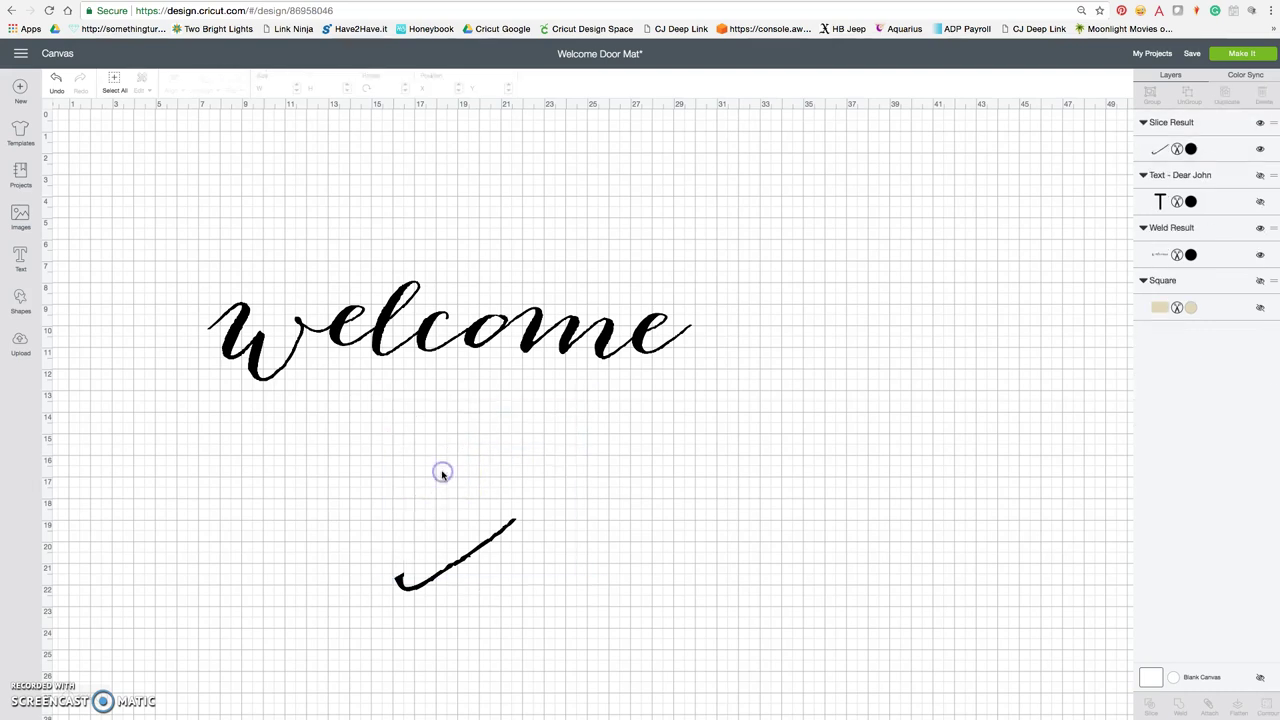
drag(434, 571, 403, 513)
click(605, 558)
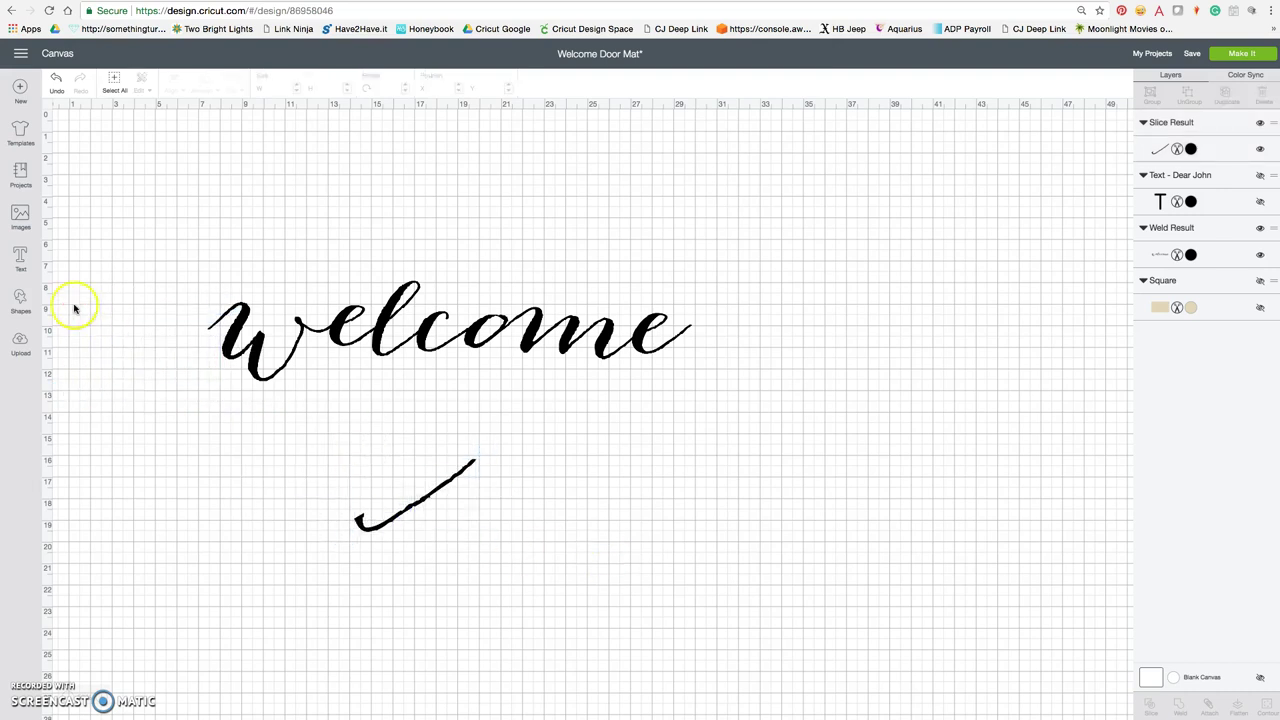
Add a star, place it on the swoosh and enlarge it to about 4.2 inches
click(22, 299)
click(68, 340)
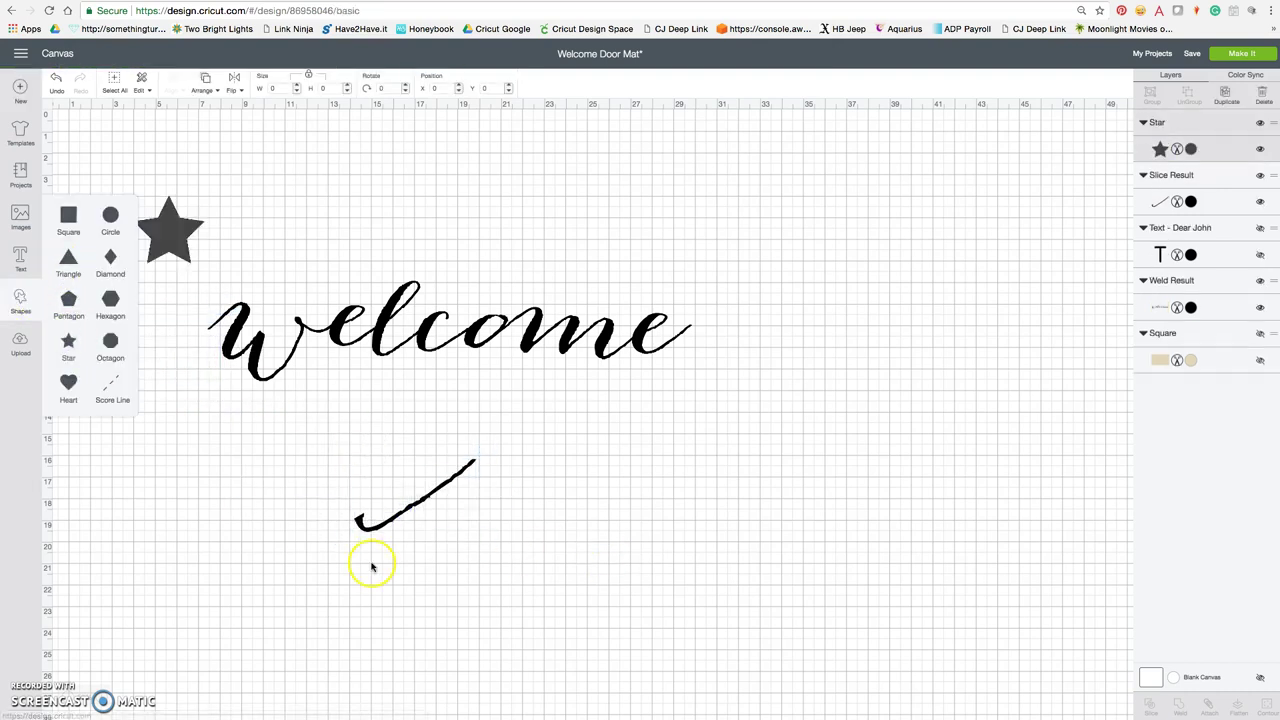
click(196, 268)
drag(190, 228, 349, 488)
drag(365, 582, 471, 594)
drag(386, 563, 378, 548)
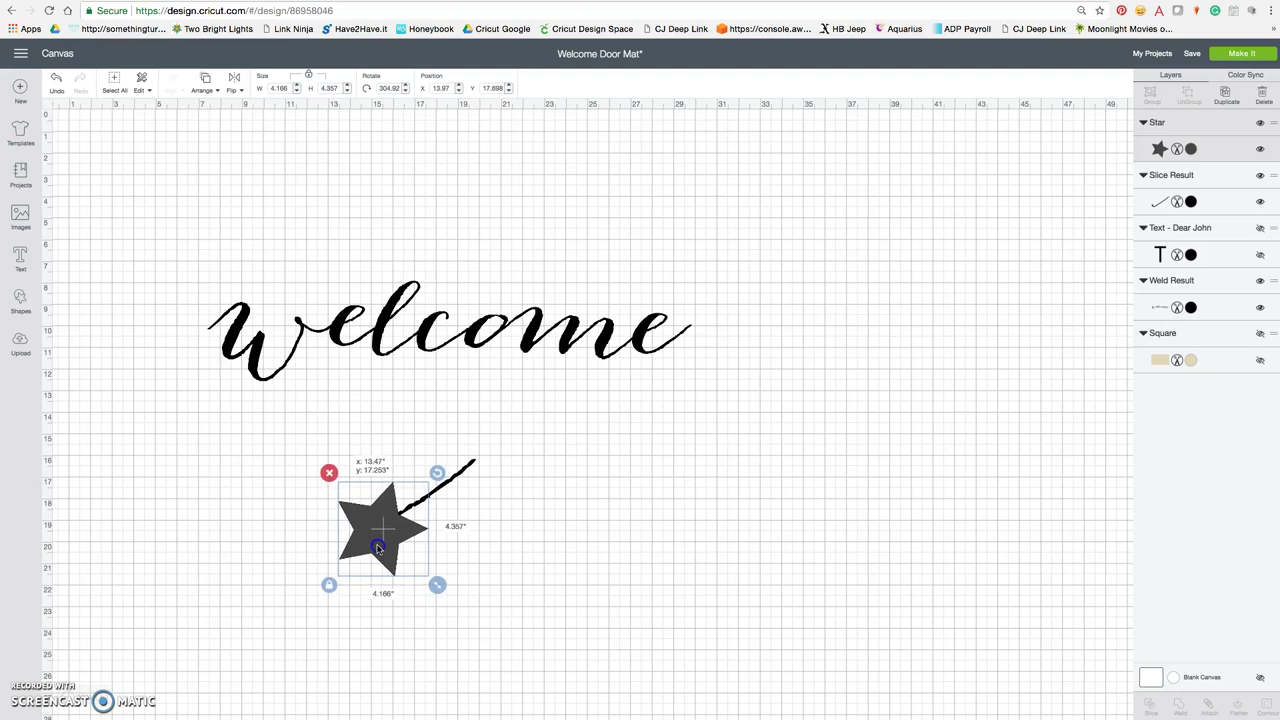
Slice the star with the swoosh stroke and delete the star and unwanted pieces
shift+click(445, 488)
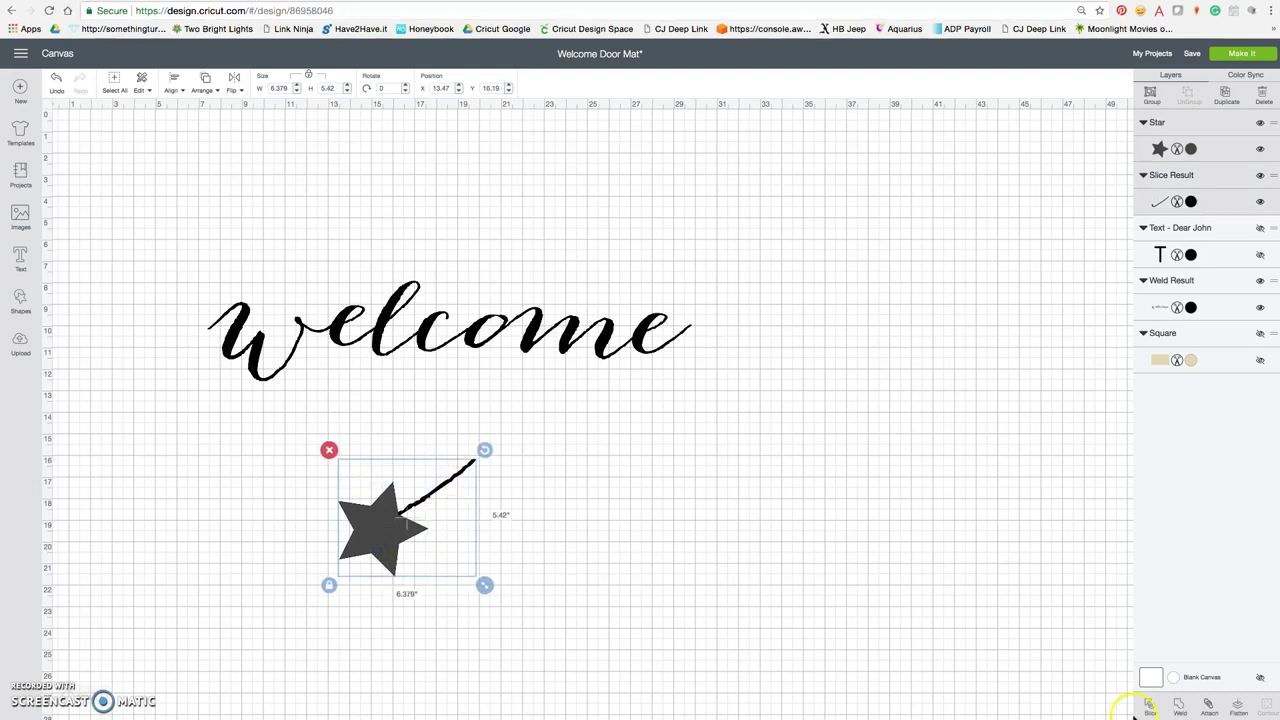
click(1150, 706)
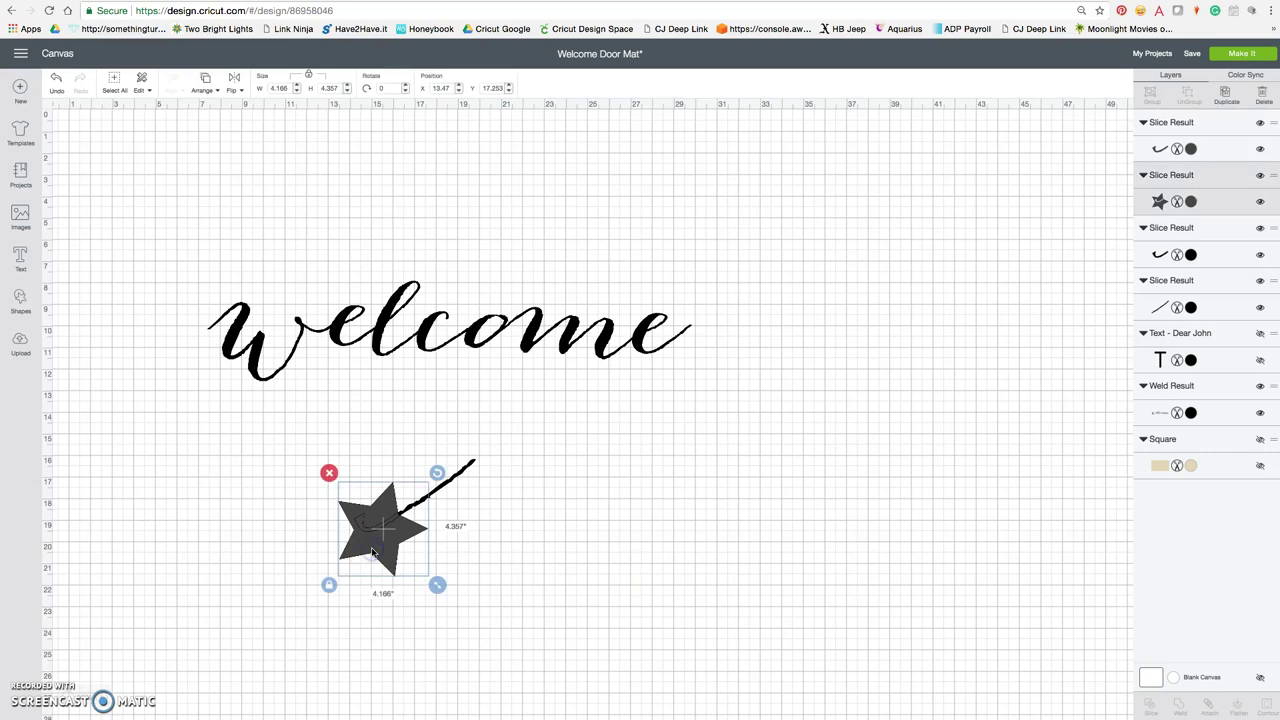
key(Delete)
click(366, 523)
key(Delete)
click(366, 523)
key(Delete)
Move the leftover curved stroke onto the start of welcome's w
click(462, 562)
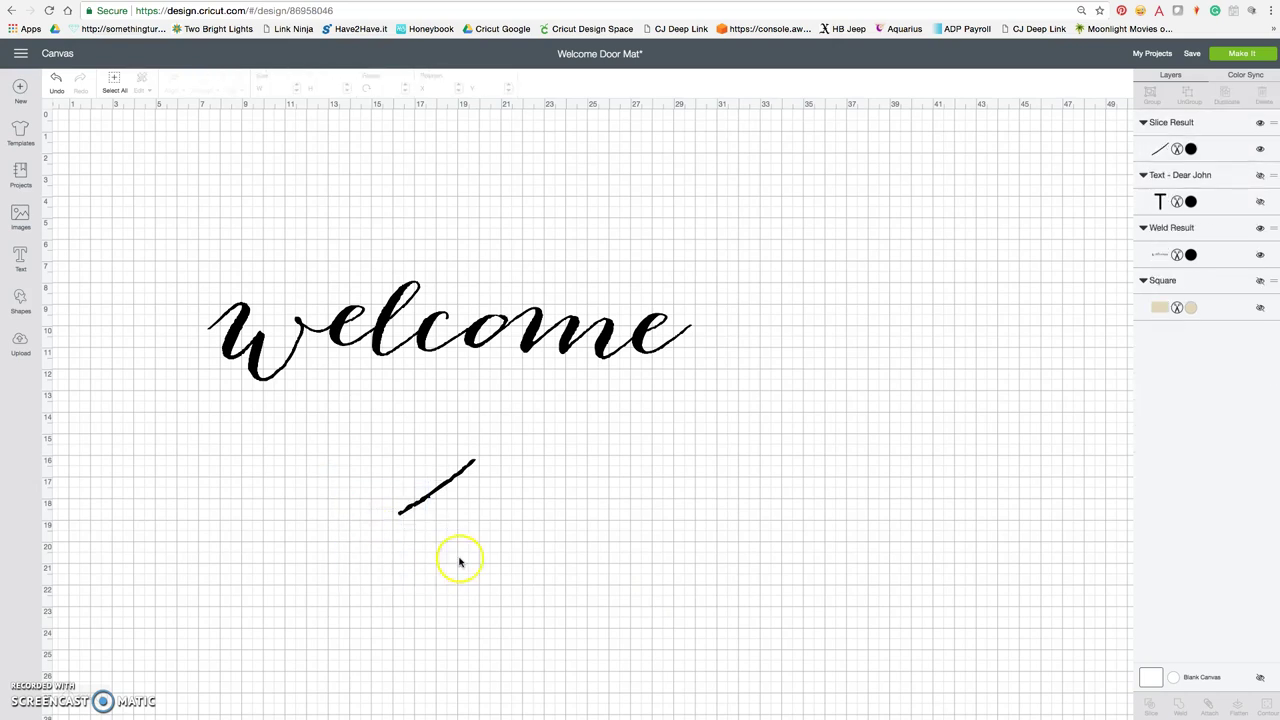
click(446, 487)
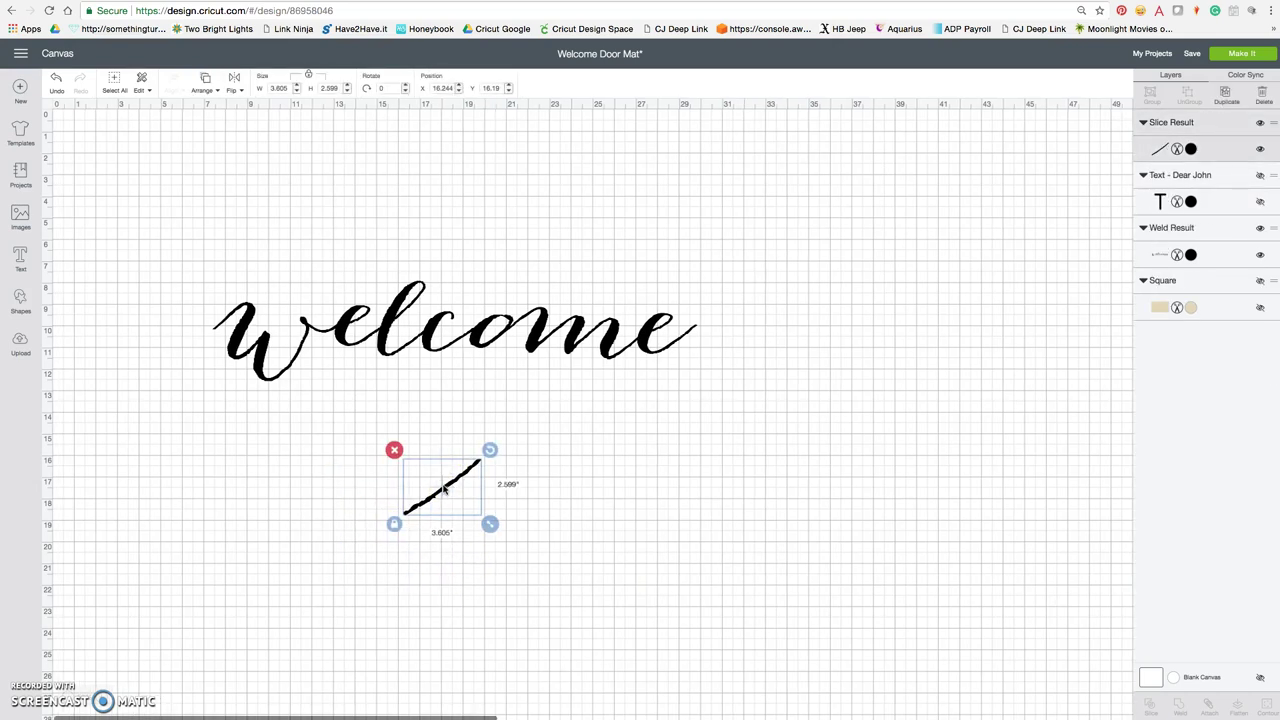
mouse_move(446, 487)
mouse_down()
mouse_move(203, 377)
mouse_move(186, 351)
mouse_move(227, 384)
mouse_move(211, 374)
mouse_move(206, 349)
mouse_move(224, 367)
mouse_move(214, 348)
mouse_up()
click(269, 481)
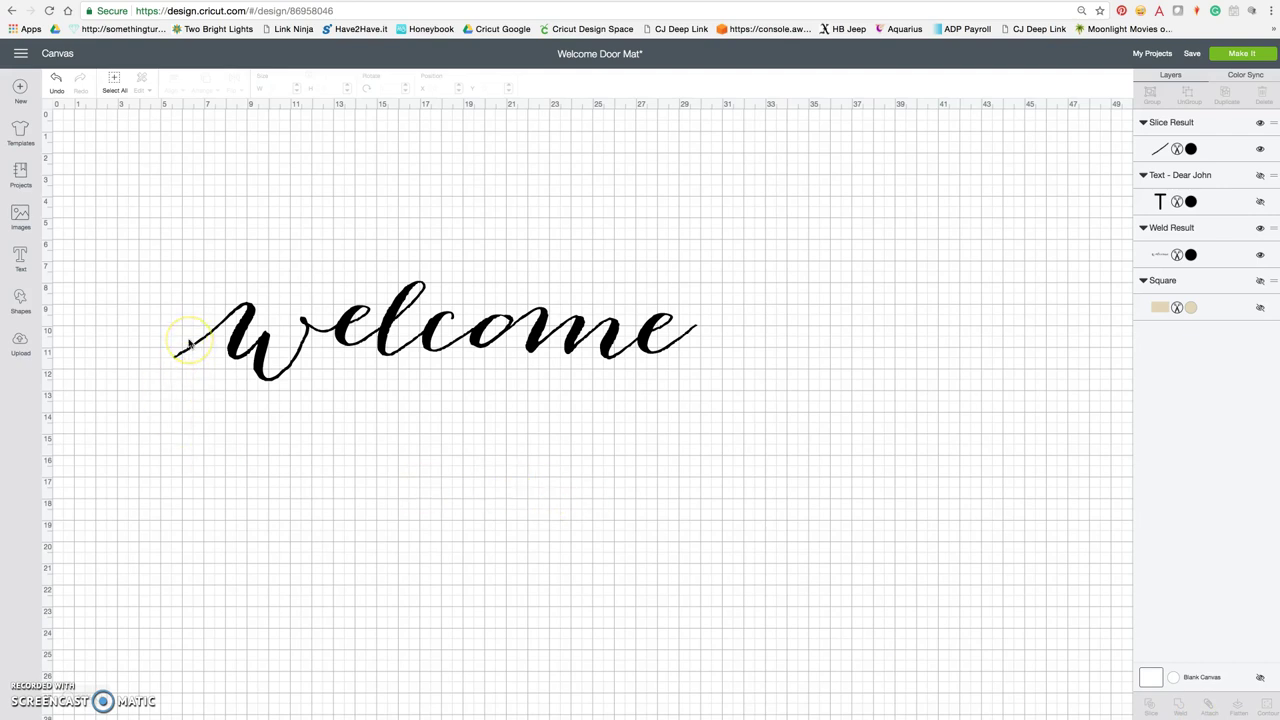
Nudge the tail against the w, then select it with welcome and weld them into one layer
scroll(697, 349, right, 1)
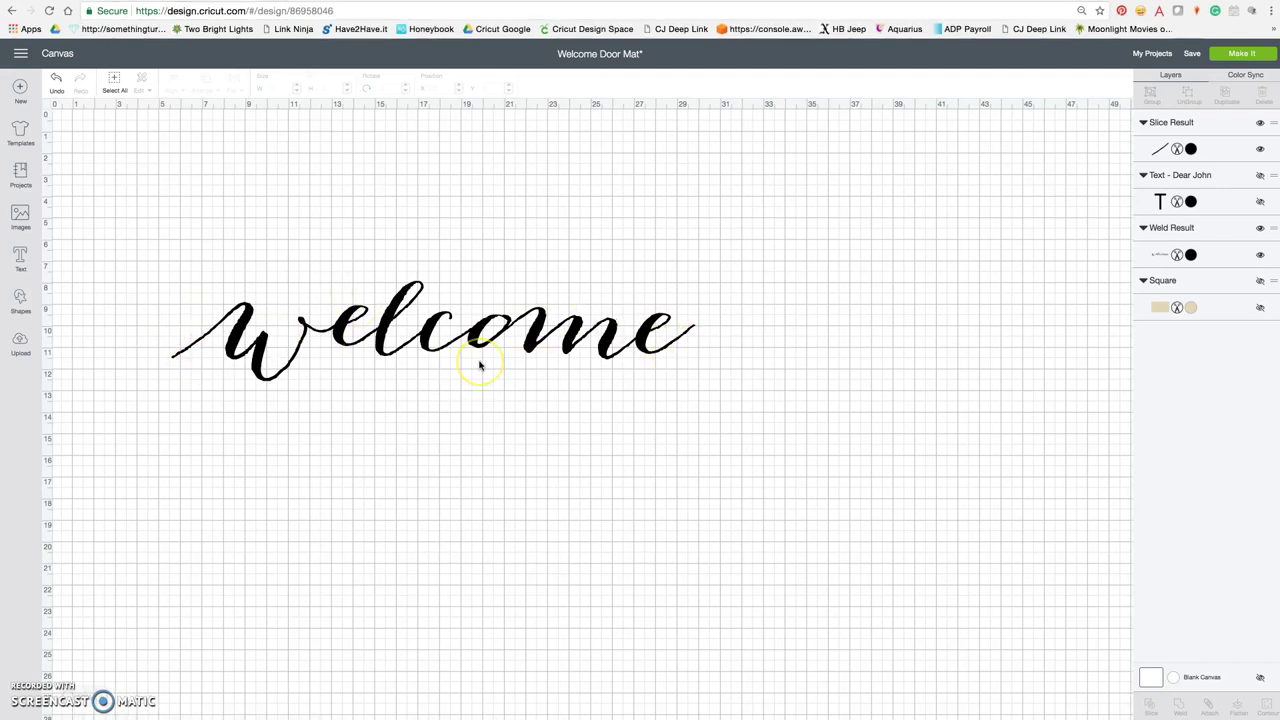
click(184, 345)
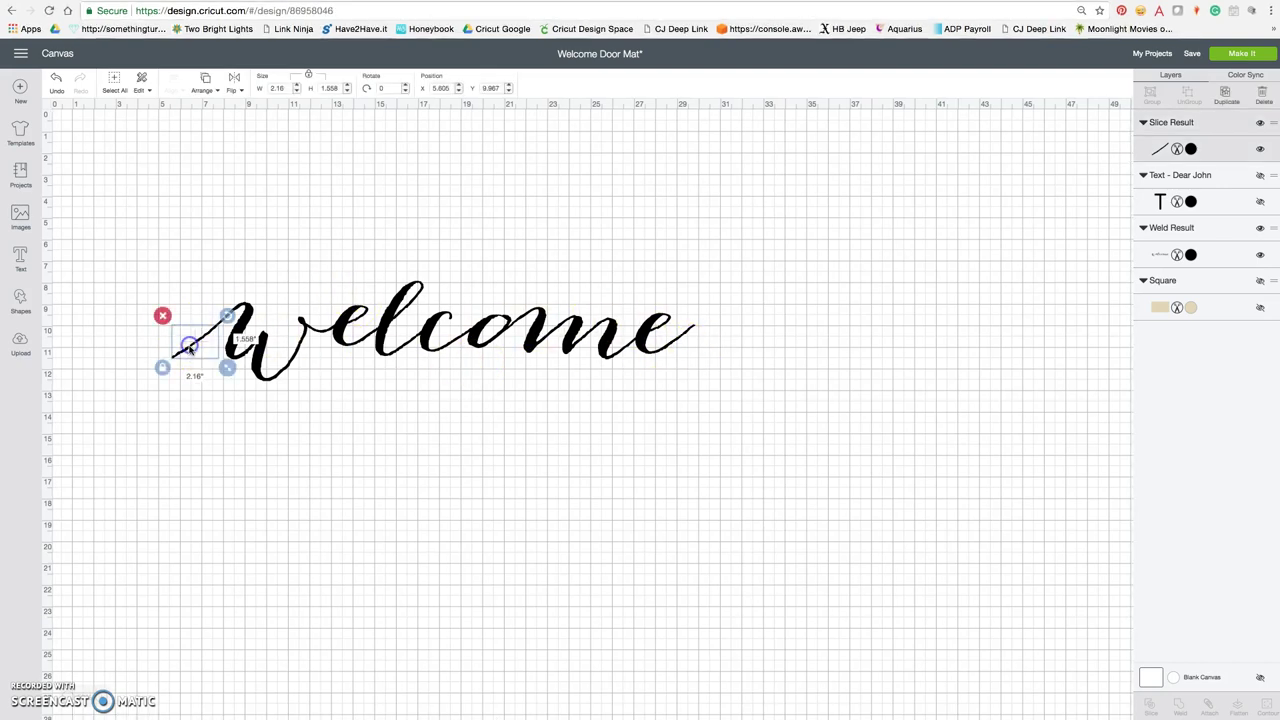
mouse_move(190, 349)
mouse_down()
mouse_move(205, 457)
mouse_move(188, 351)
mouse_up()
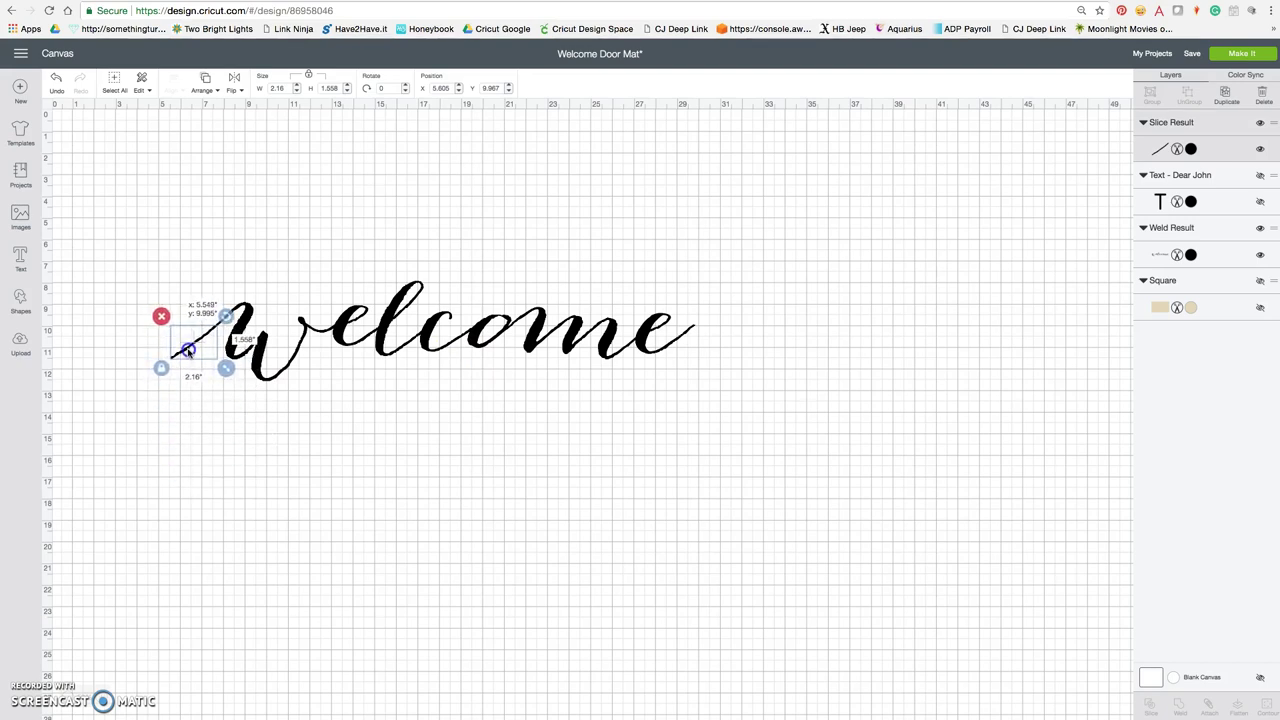
click(217, 431)
drag(120, 228, 811, 438)
click(1179, 706)
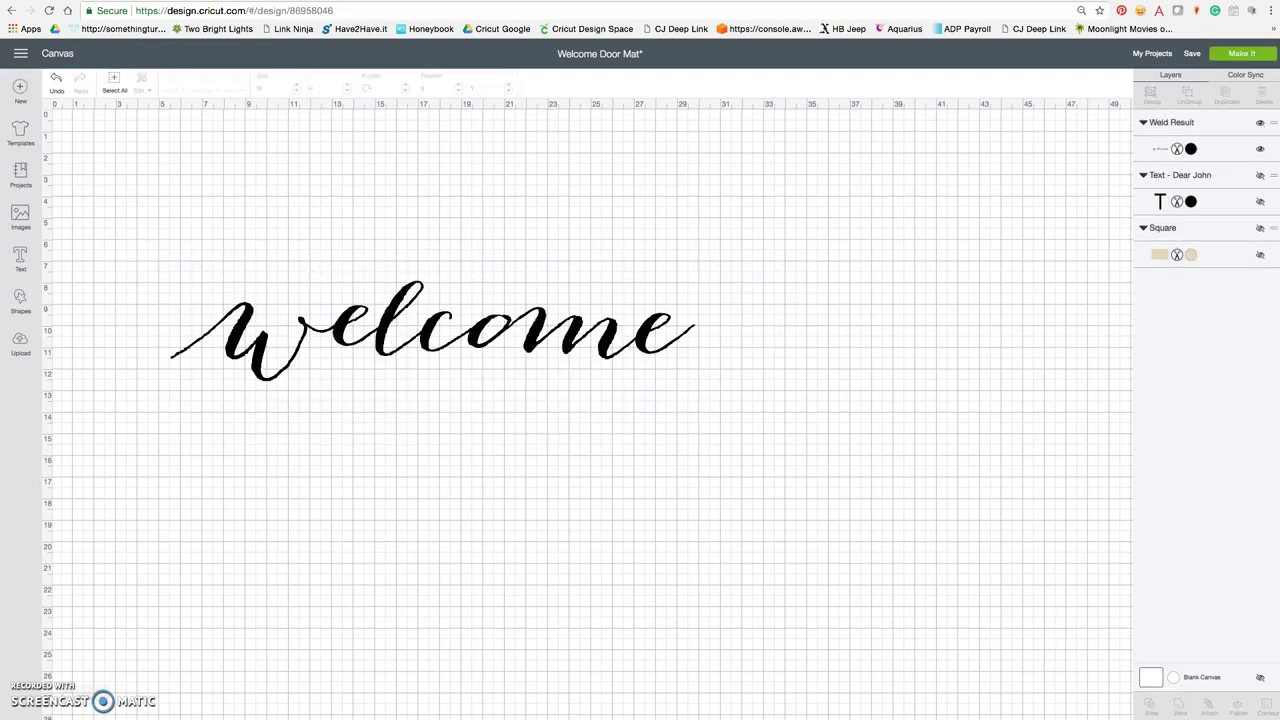
Unhide the THE LOPEYS text and the beige 30 x 18 mat square
click(1261, 176)
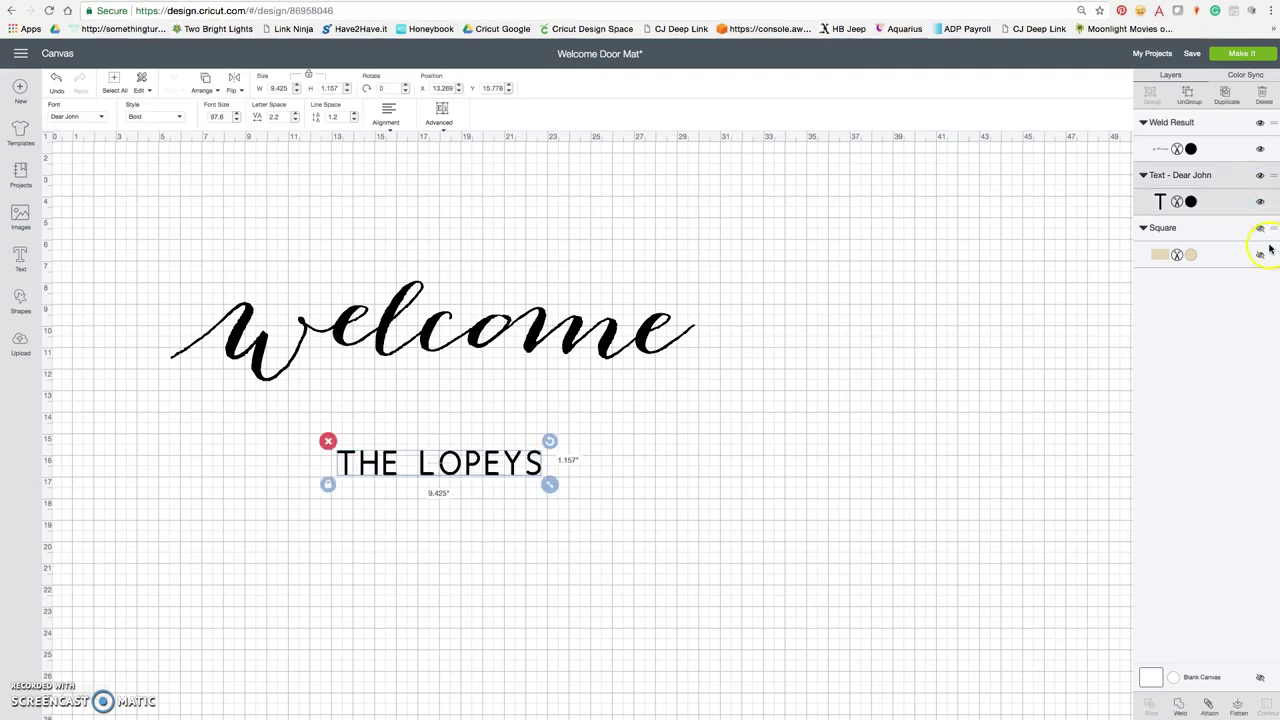
click(1260, 254)
click(914, 434)
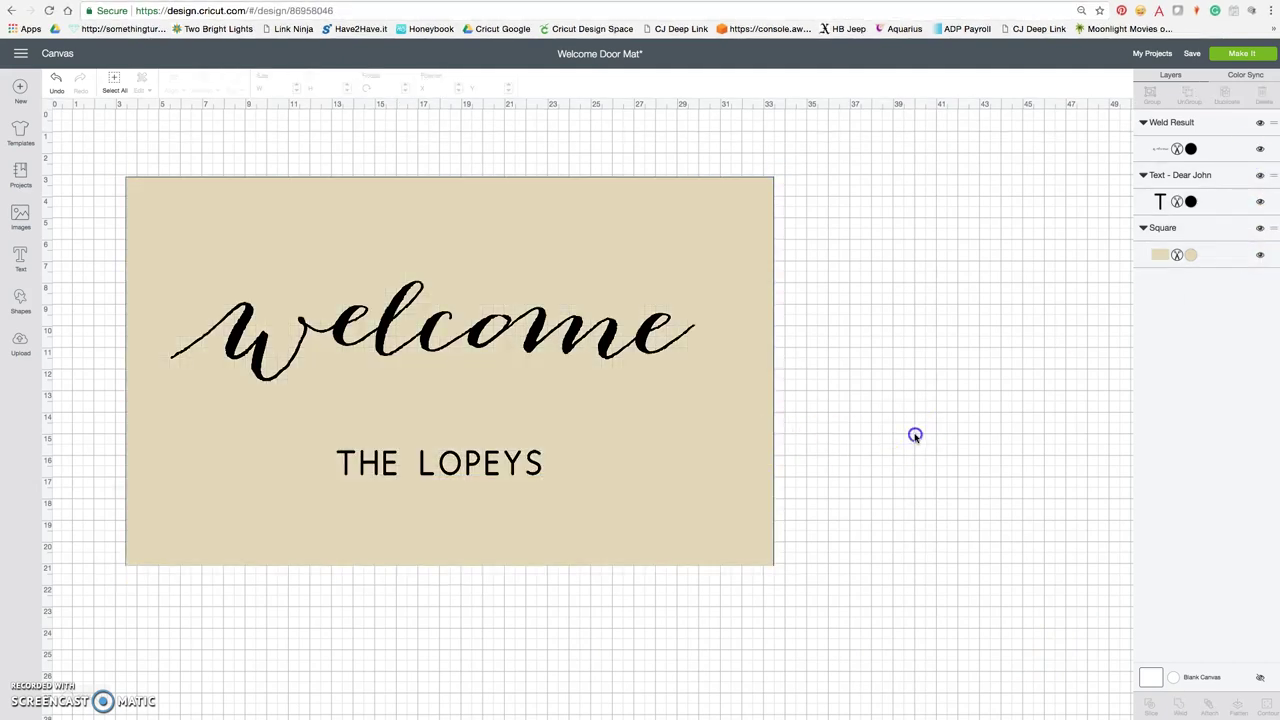
Nudge welcome slightly right and THE LOPEYS slightly down
drag(510, 320, 549, 337)
drag(462, 472, 462, 478)
click(451, 348)
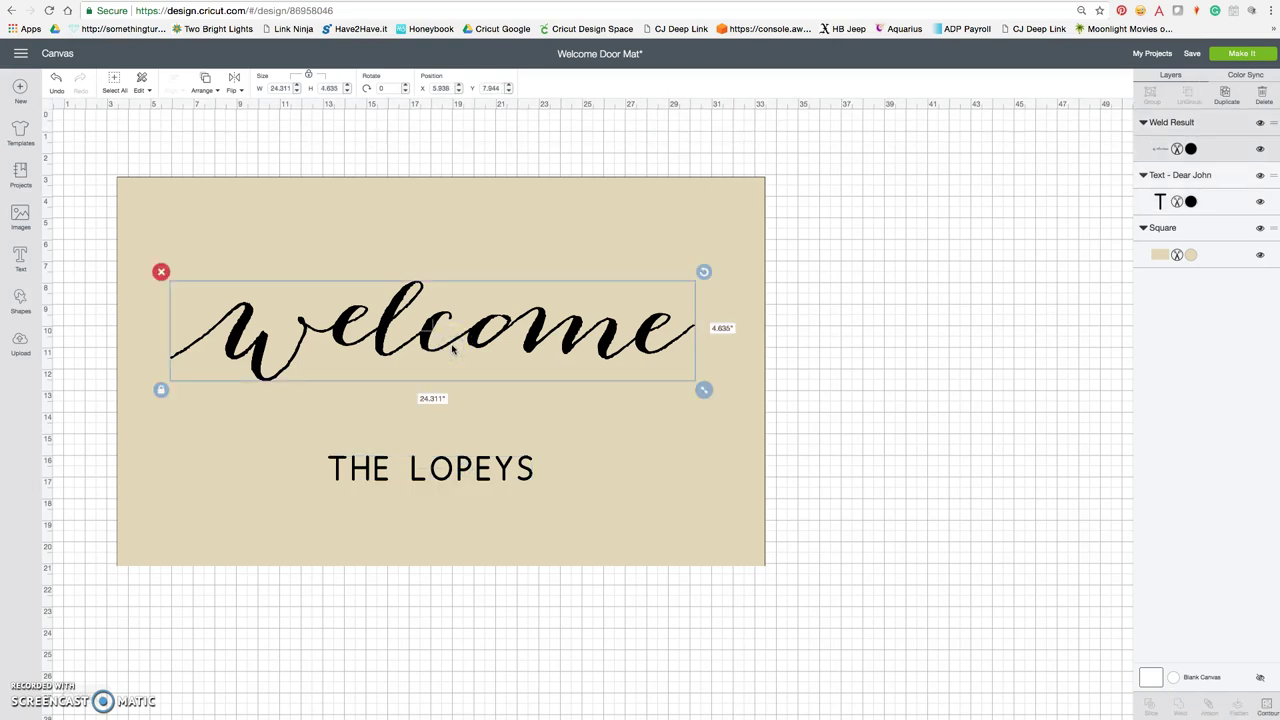
click(493, 467)
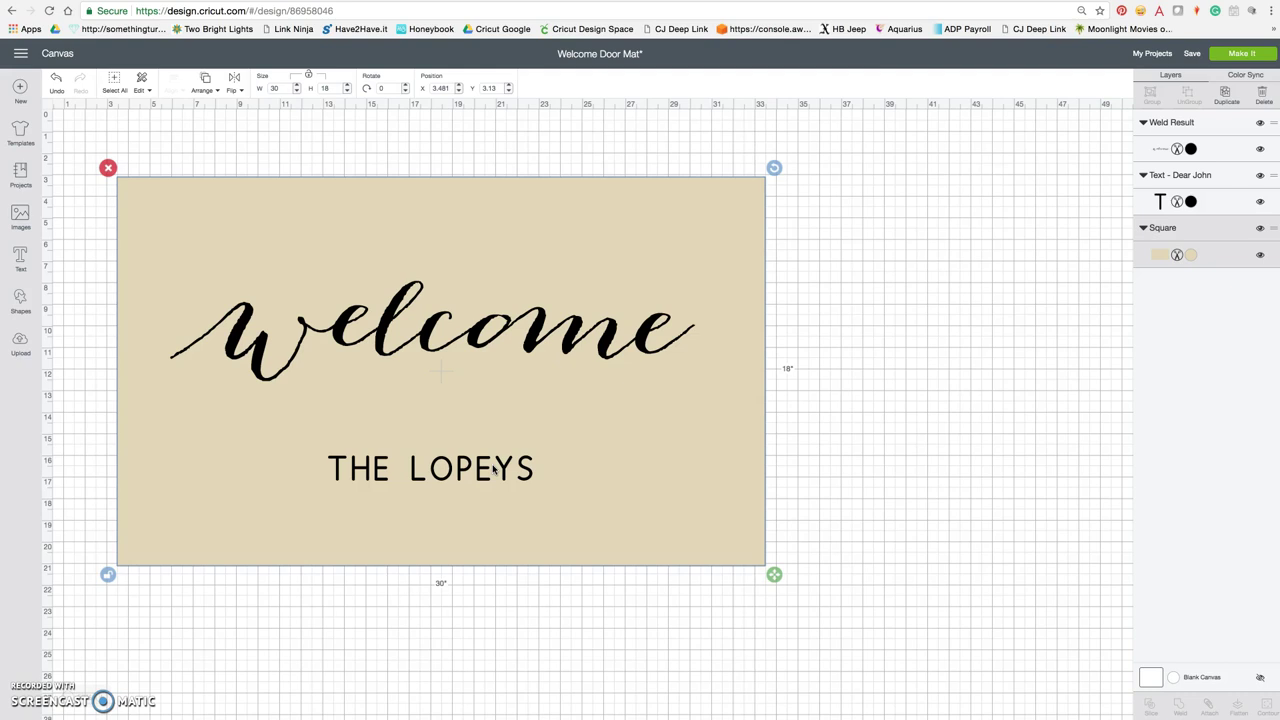
click(408, 608)
click(394, 351)
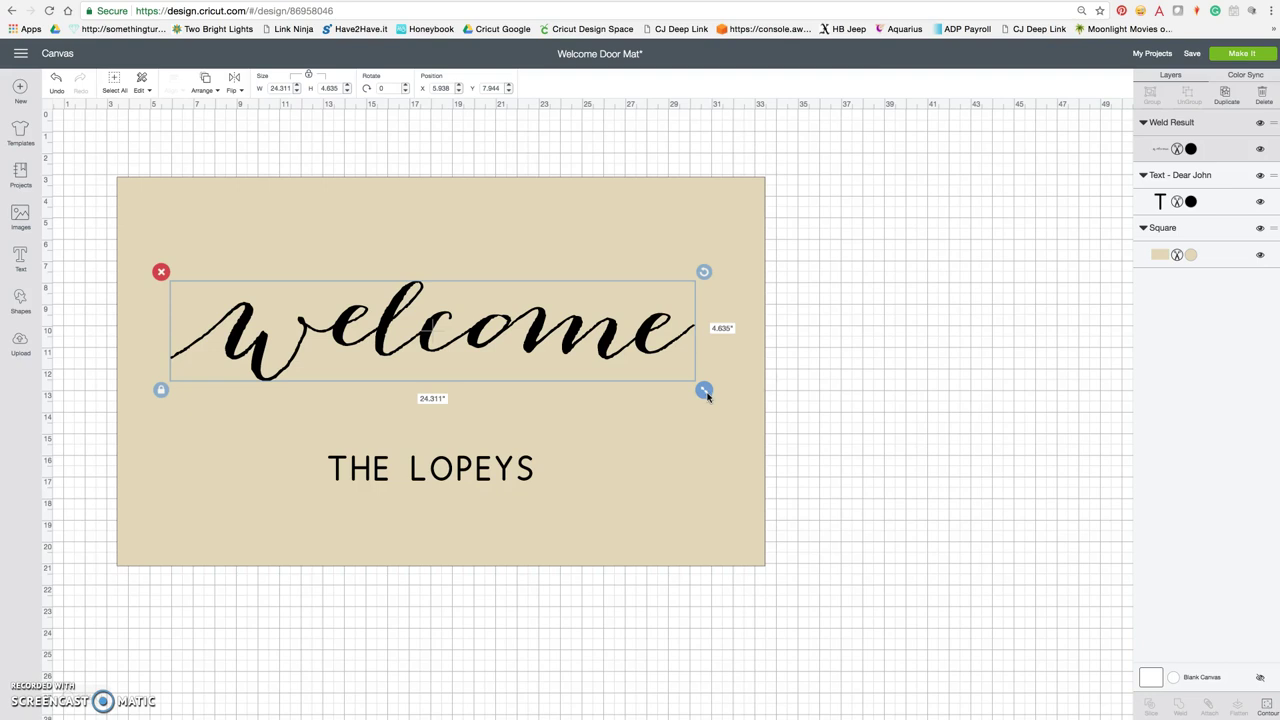
click(450, 476)
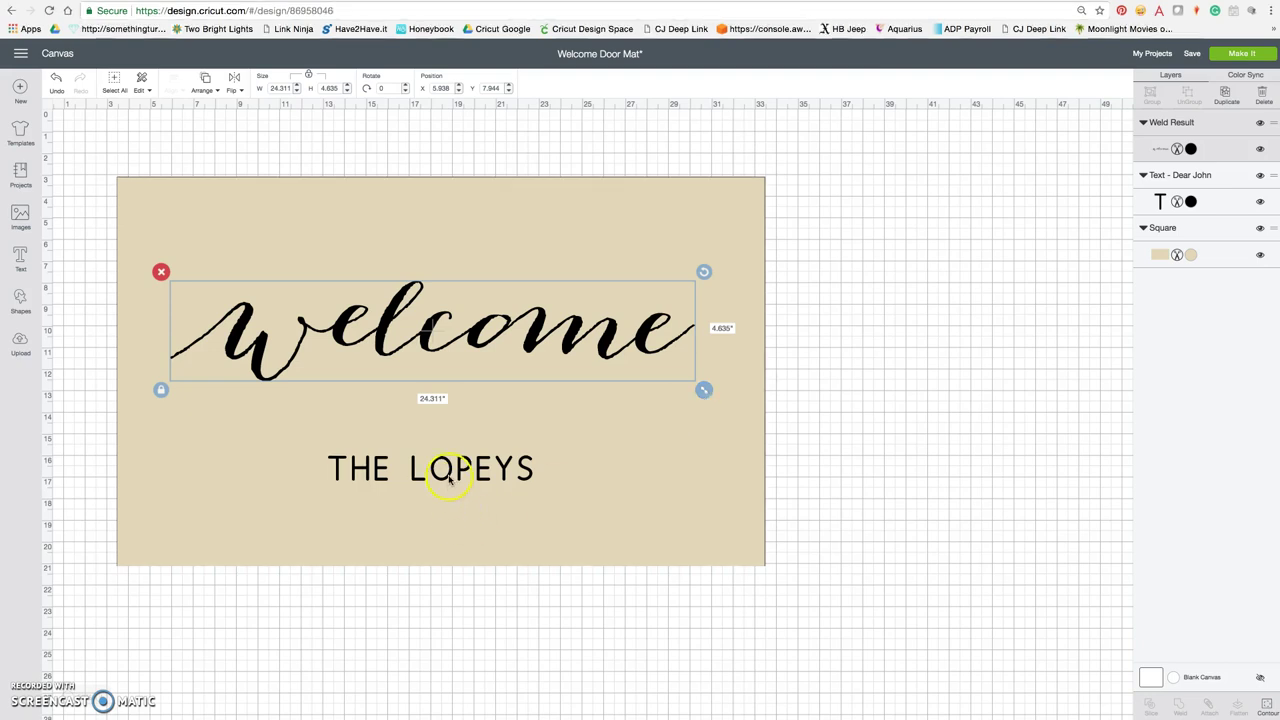
click(482, 336)
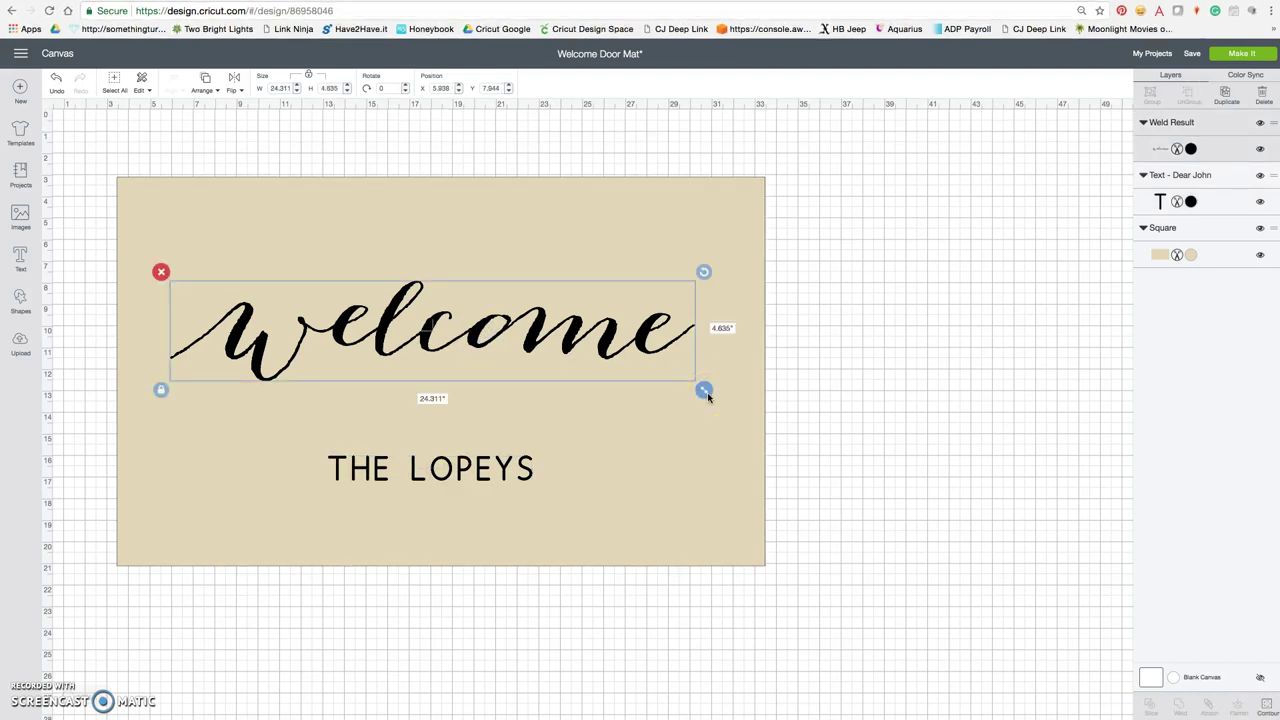
click(493, 372)
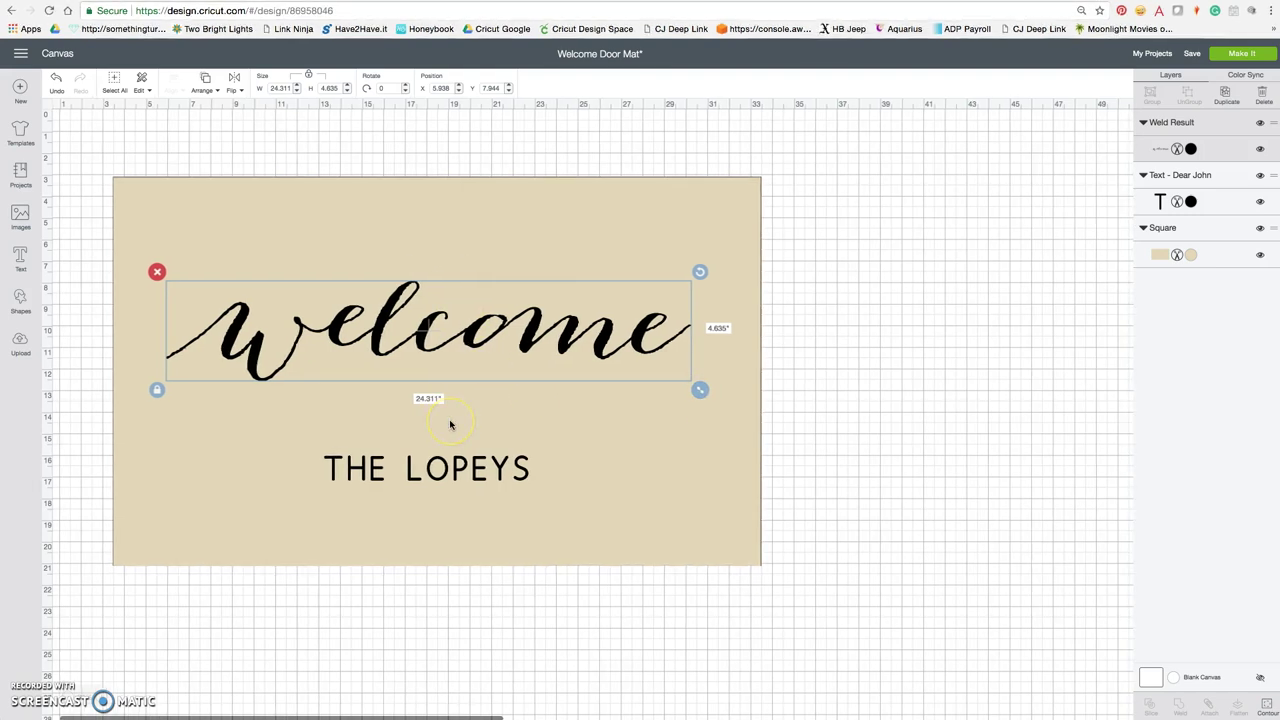
scroll(447, 418, left, 1)
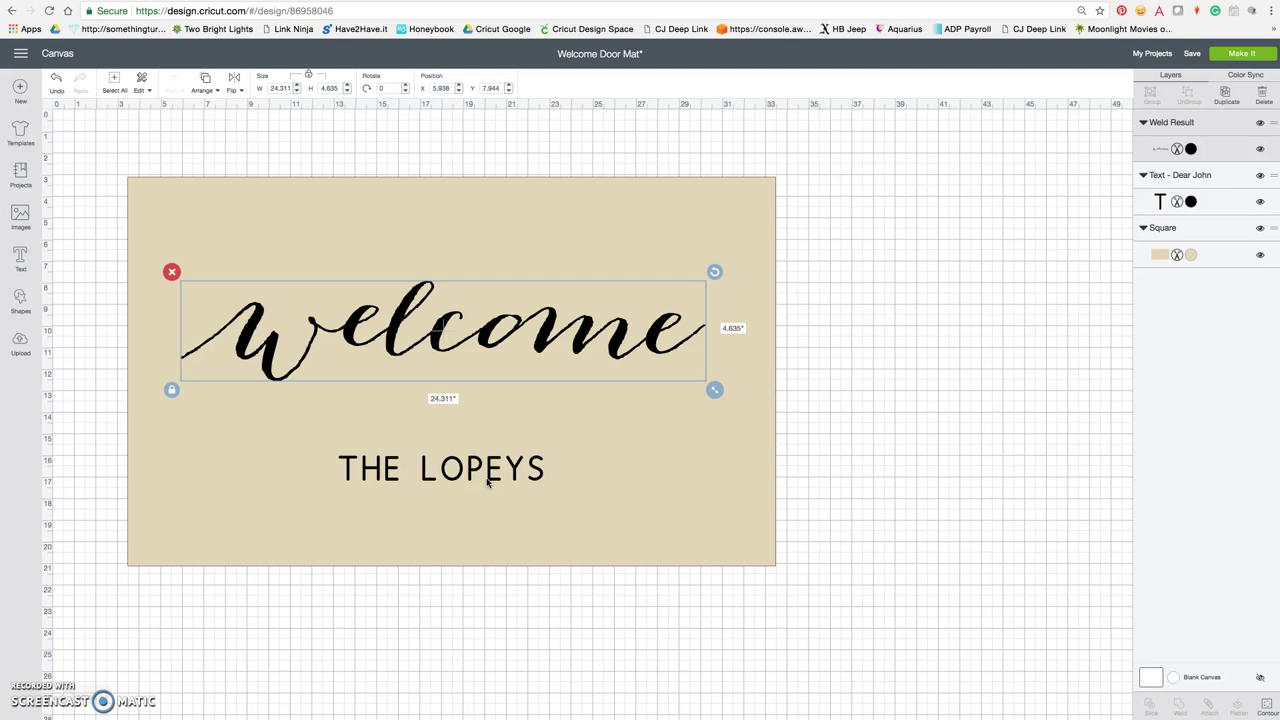
Hide the beige mat square and the THE LOPEYS text
click(749, 532)
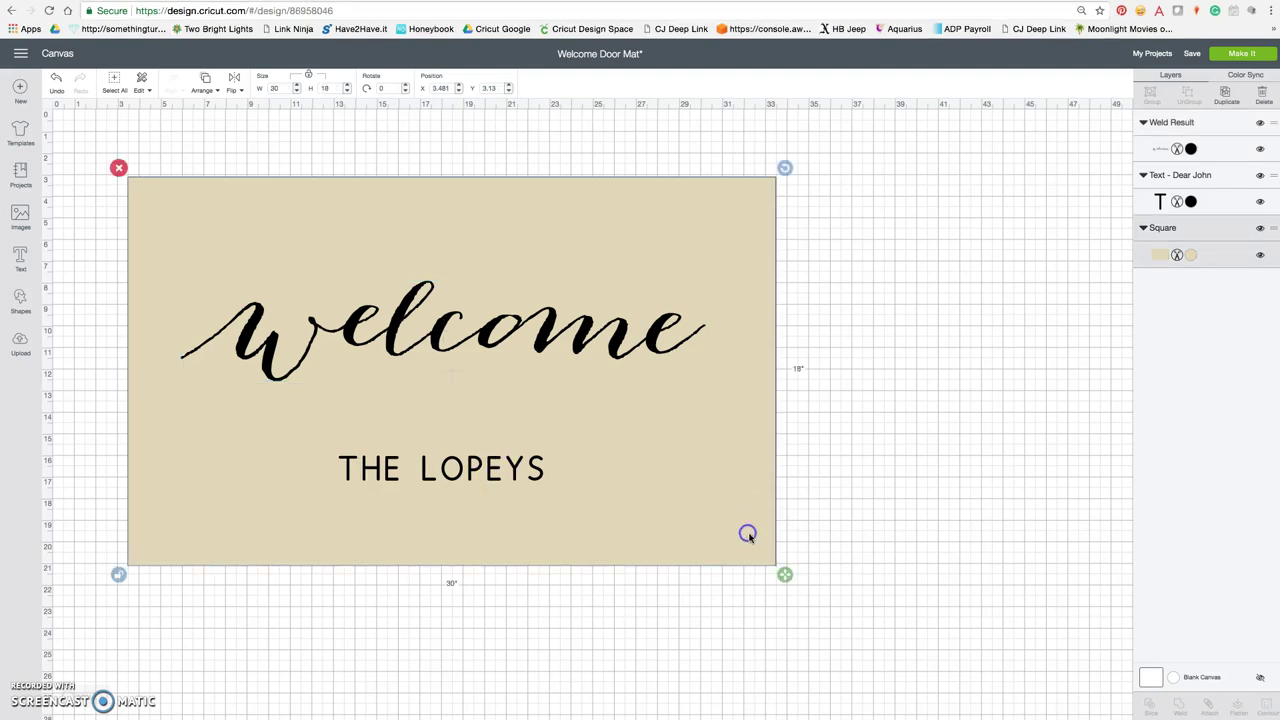
click(1260, 254)
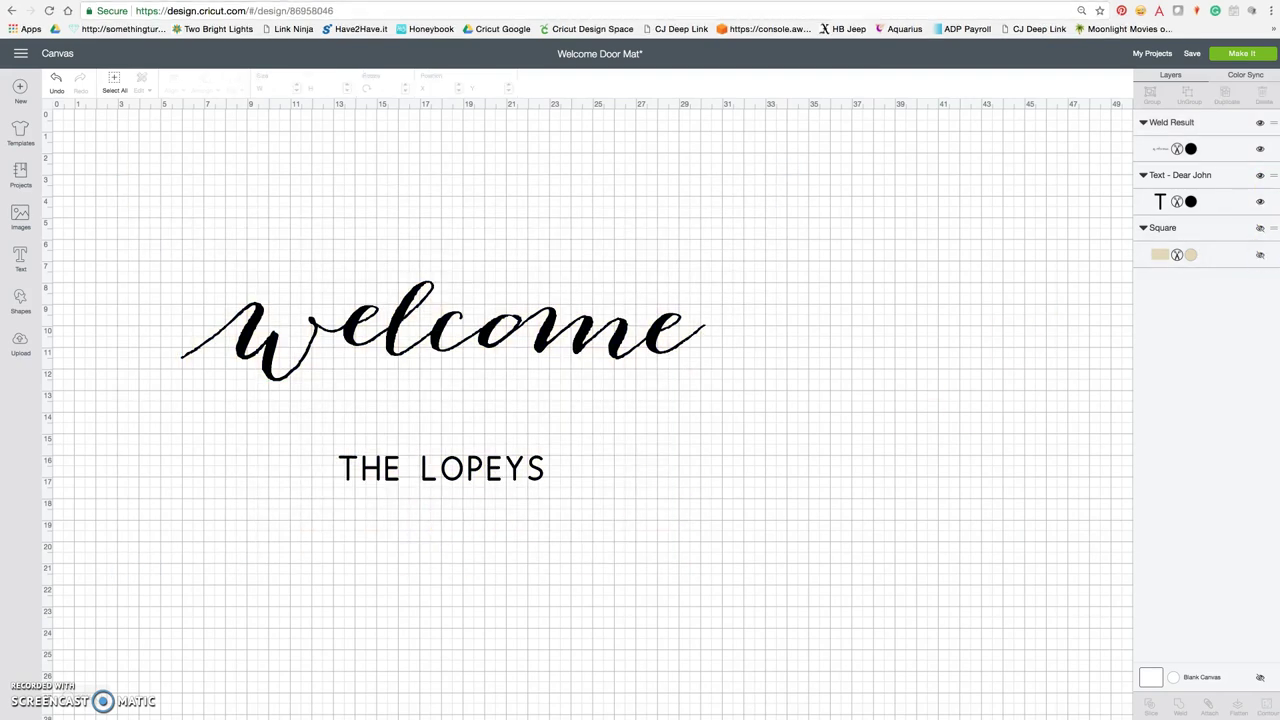
click(1260, 201)
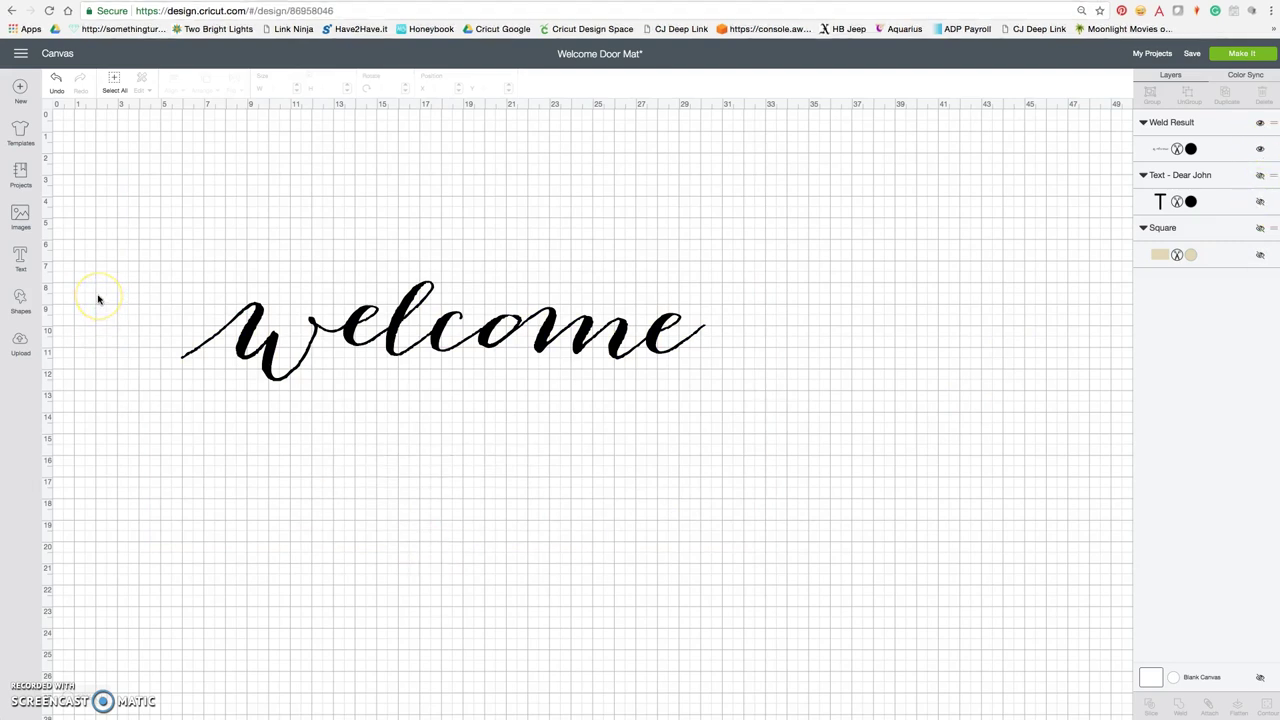
Add a new square and enlarge it to about 11.47 inches per side
click(21, 300)
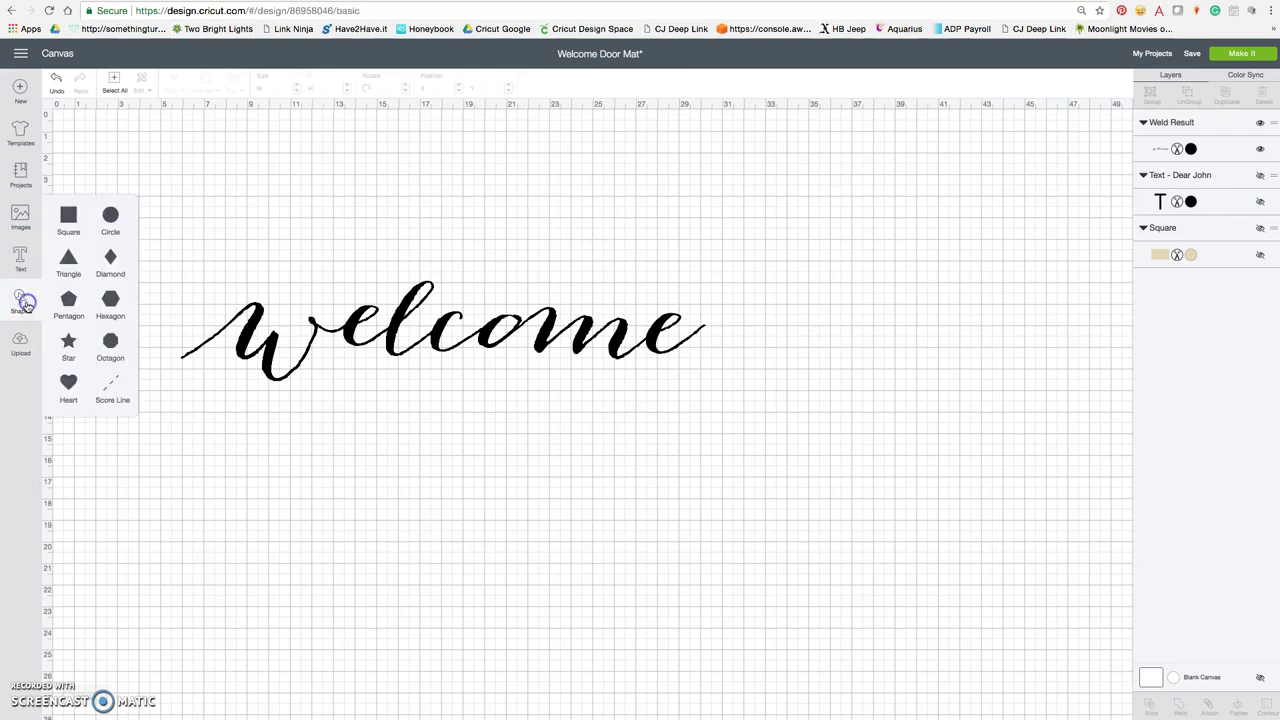
click(66, 231)
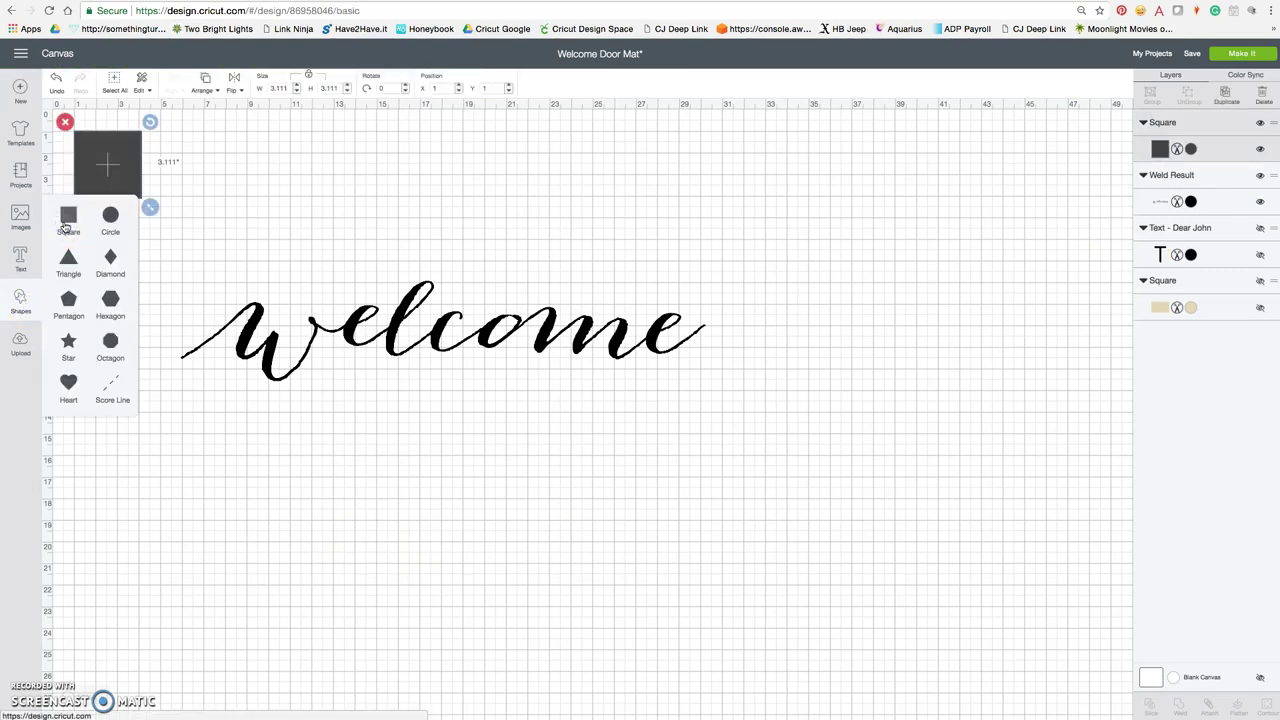
drag(150, 207, 382, 594)
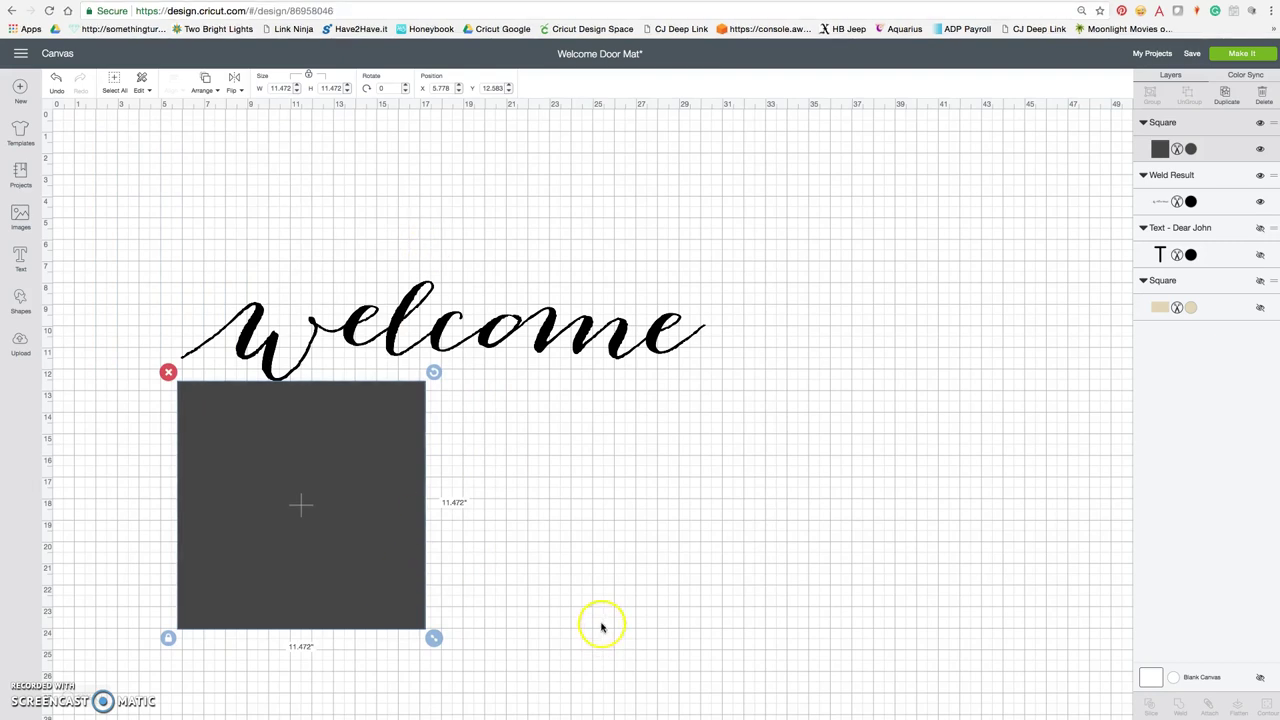
Duplicate the dark square and arrange the two copies side by side near welcome
click(357, 609)
key(super+d)
drag(337, 406, 580, 405)
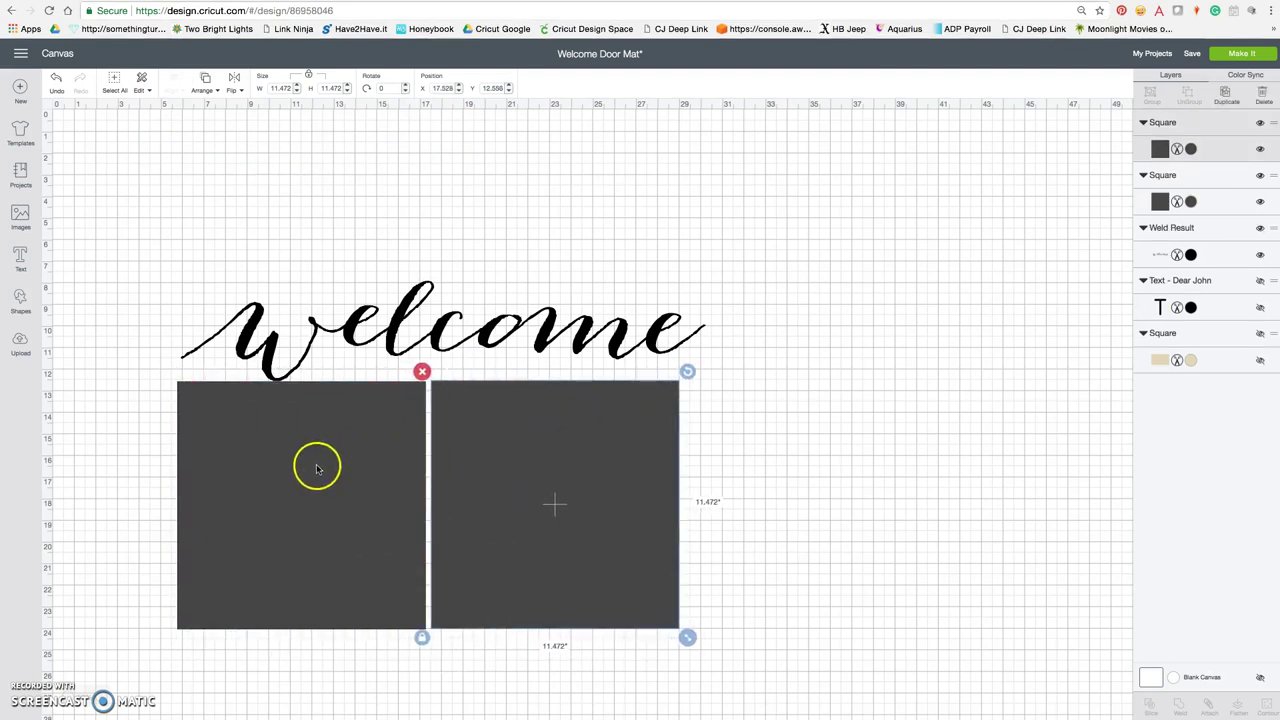
drag(313, 466, 317, 319)
drag(517, 500, 591, 394)
drag(351, 400, 295, 402)
drag(543, 414, 580, 409)
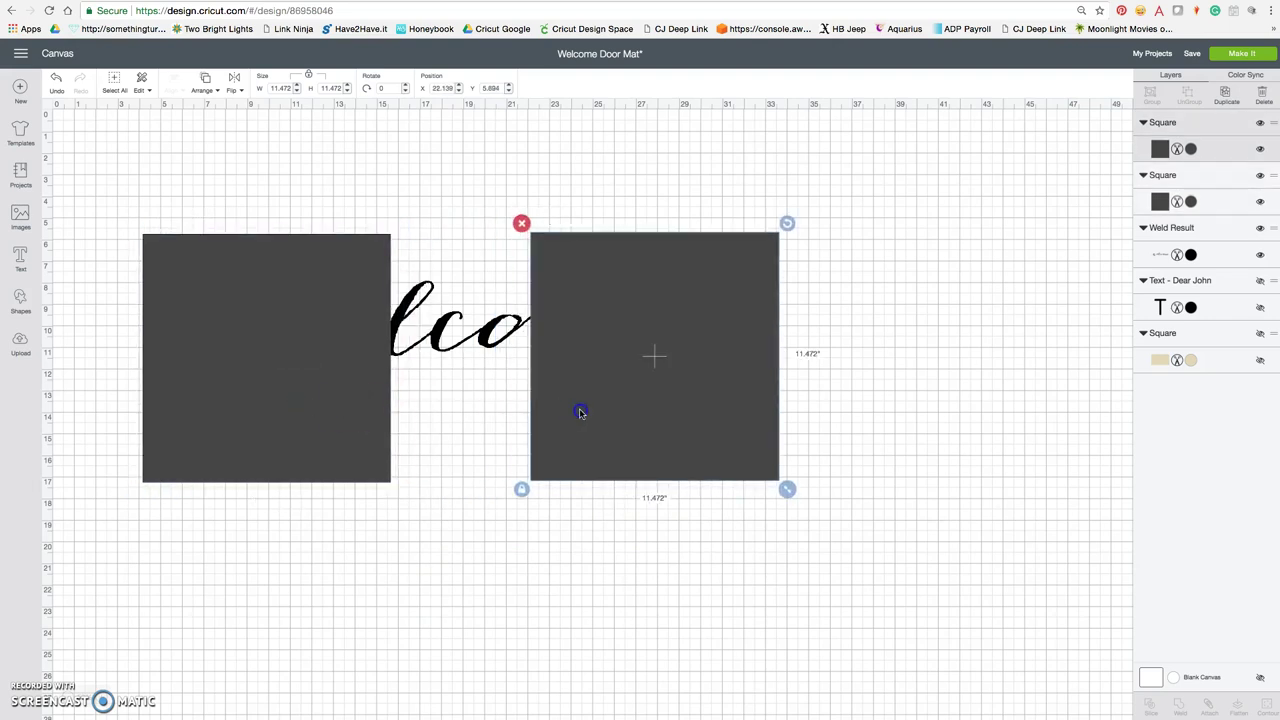
Bring welcome above both squares and butt the right square against the left
click(324, 416)
click(431, 339)
scroll(431, 339, right, 1)
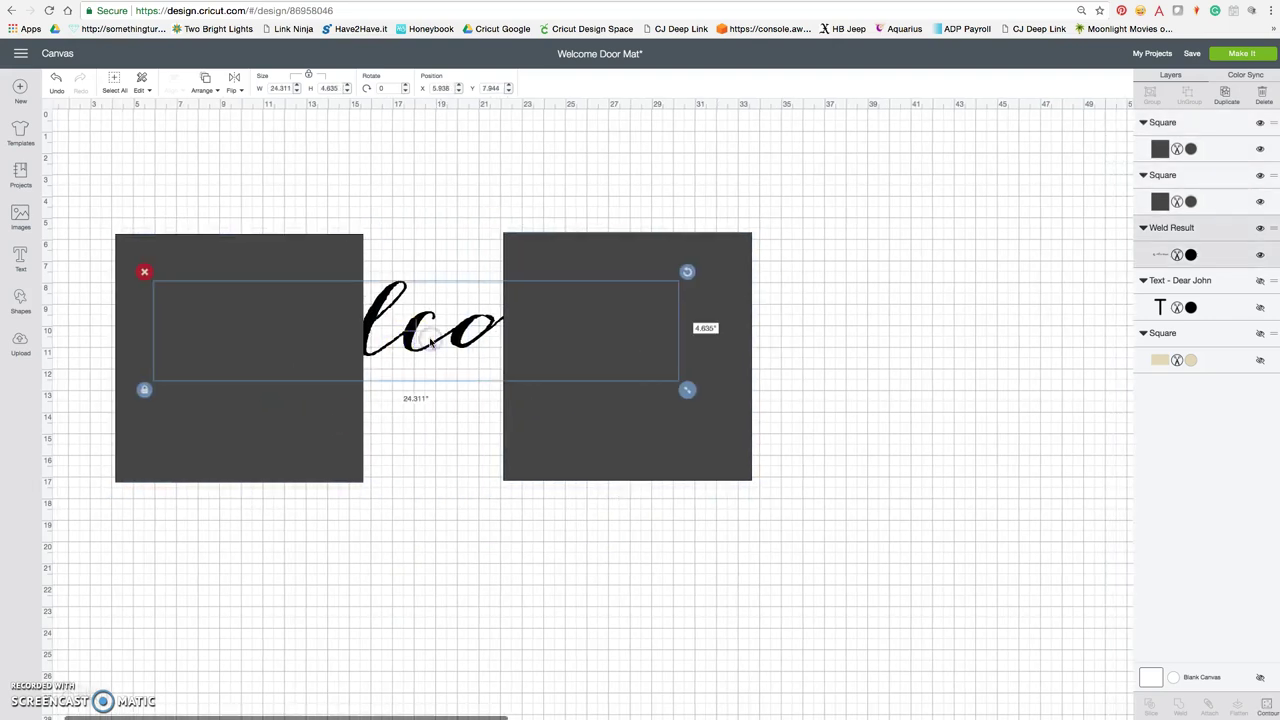
drag(1274, 228, 1270, 130)
click(466, 509)
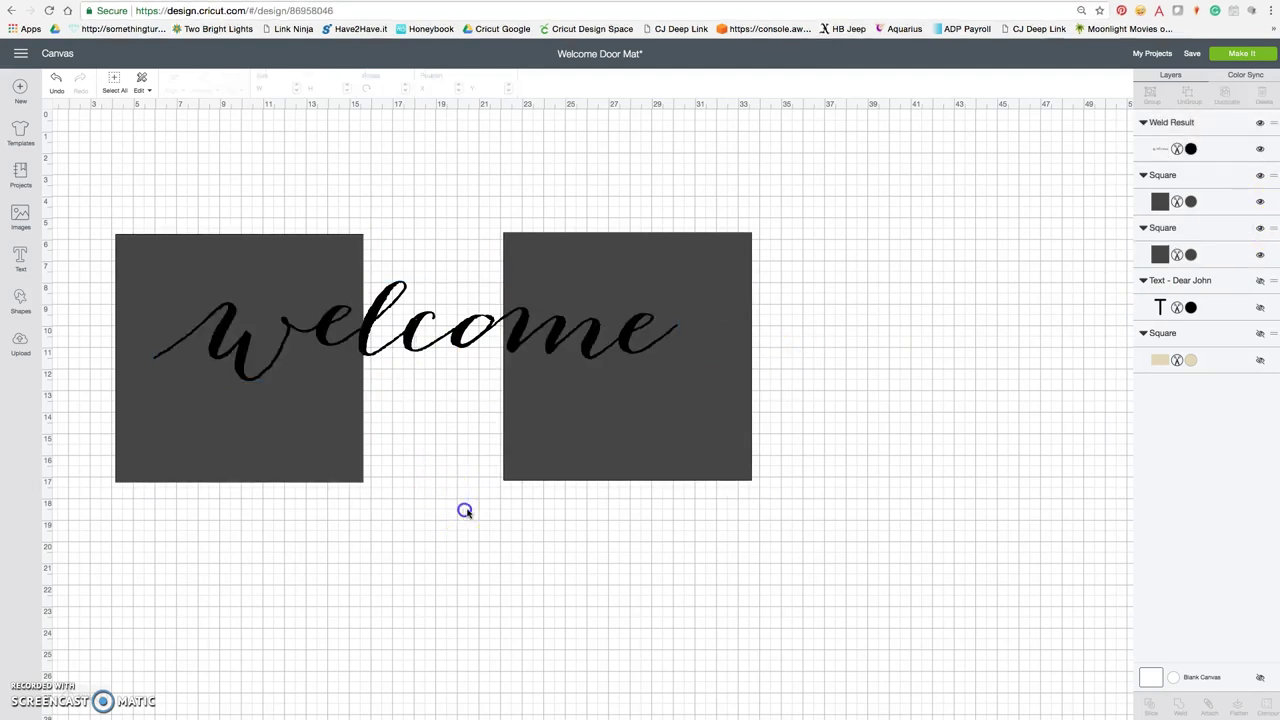
drag(565, 451, 425, 455)
click(420, 591)
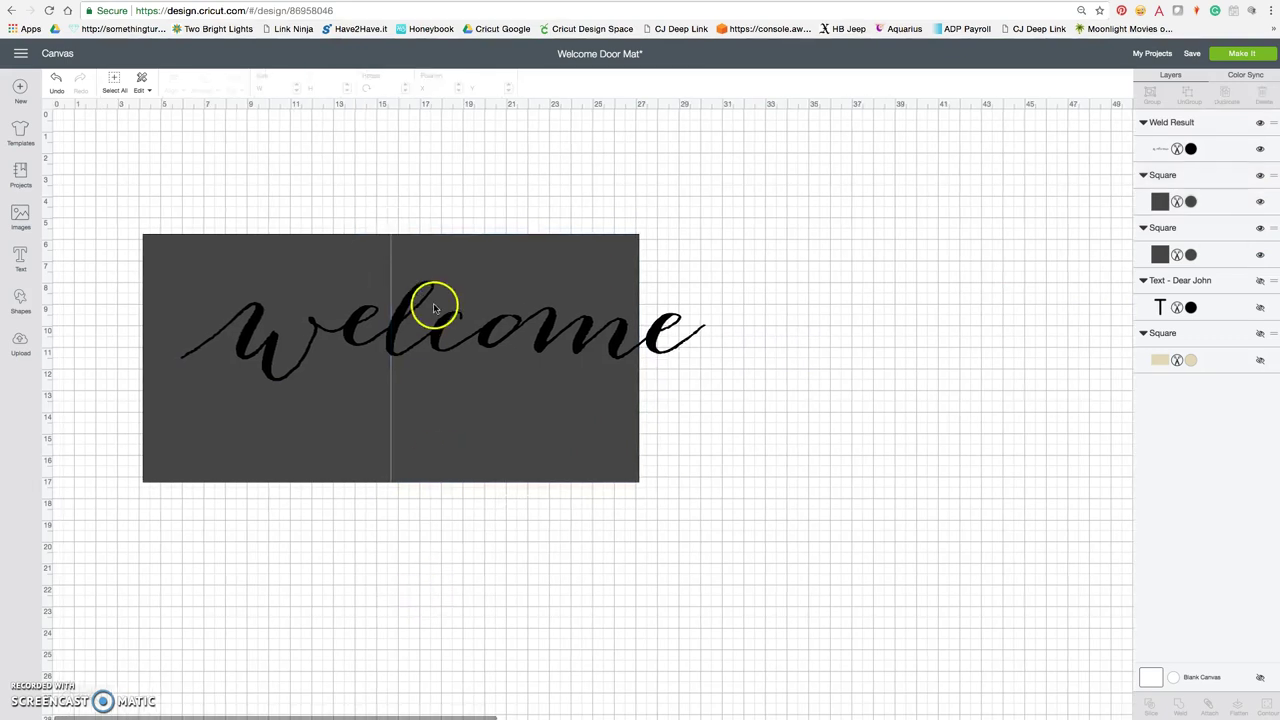
Move welcome over the joined squares and resize it to about 22.95 inches wide
click(432, 304)
drag(445, 333, 409, 326)
drag(672, 394, 646, 383)
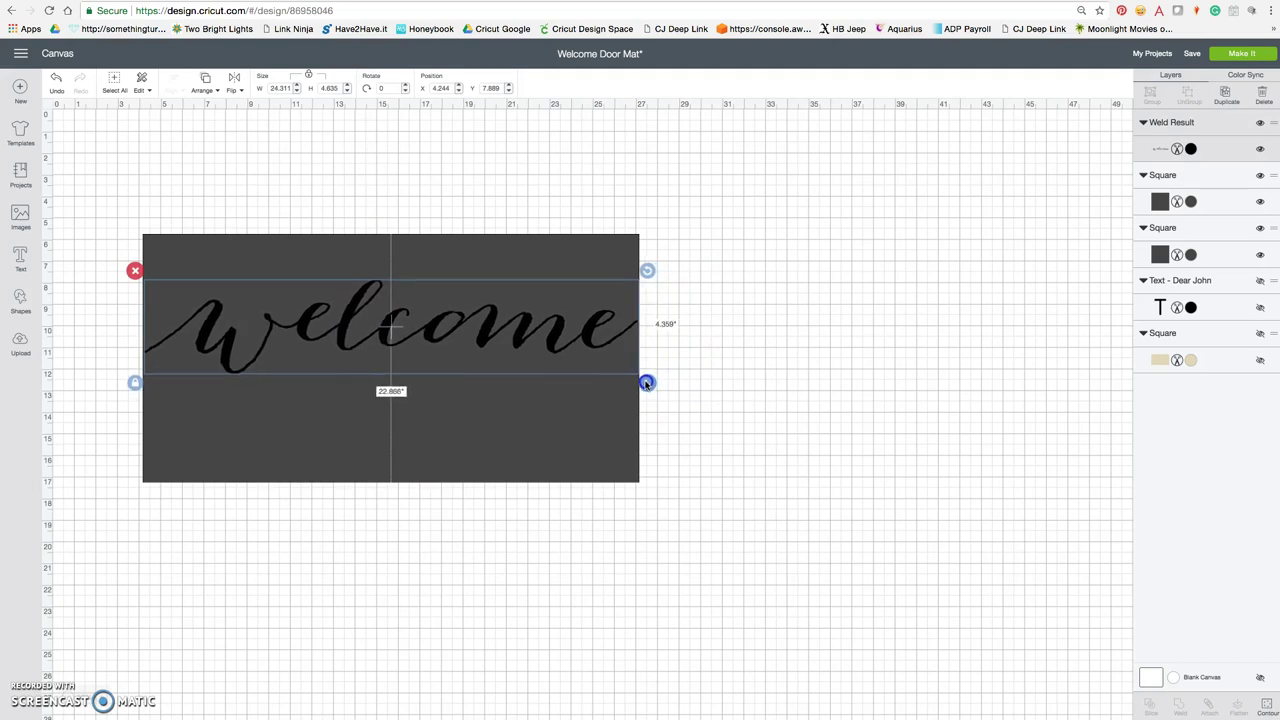
click(700, 418)
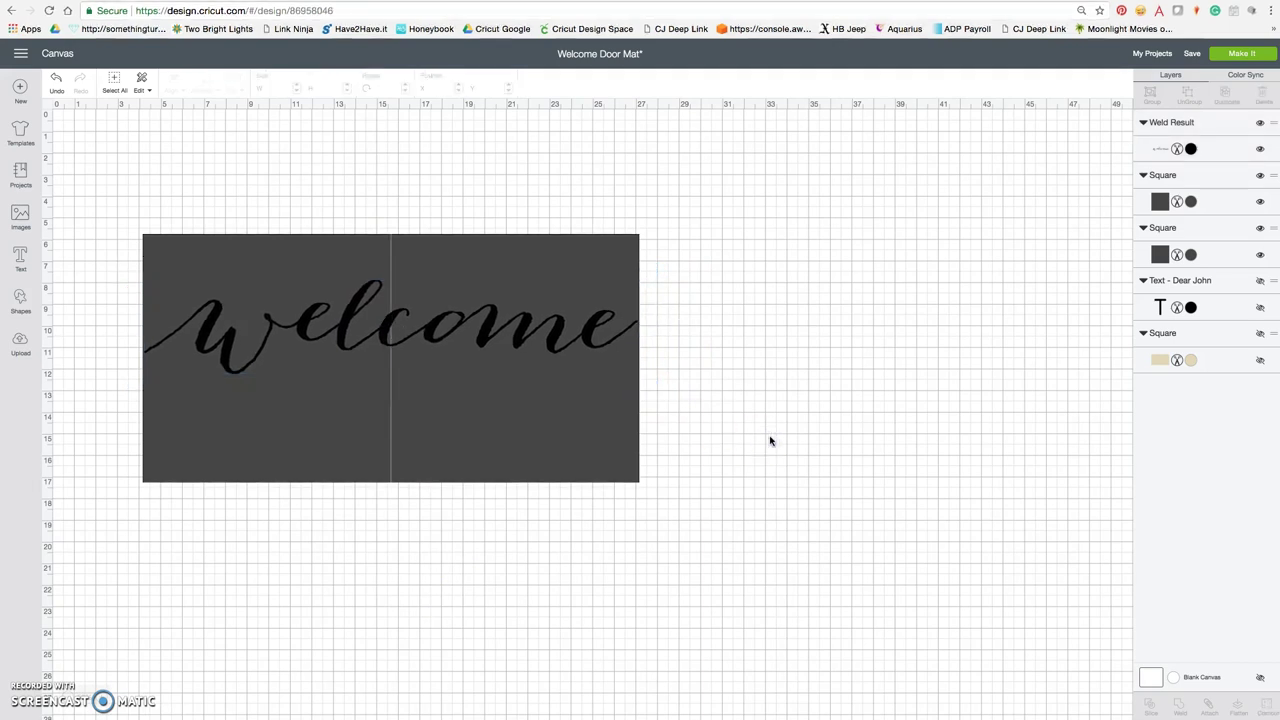
click(563, 430)
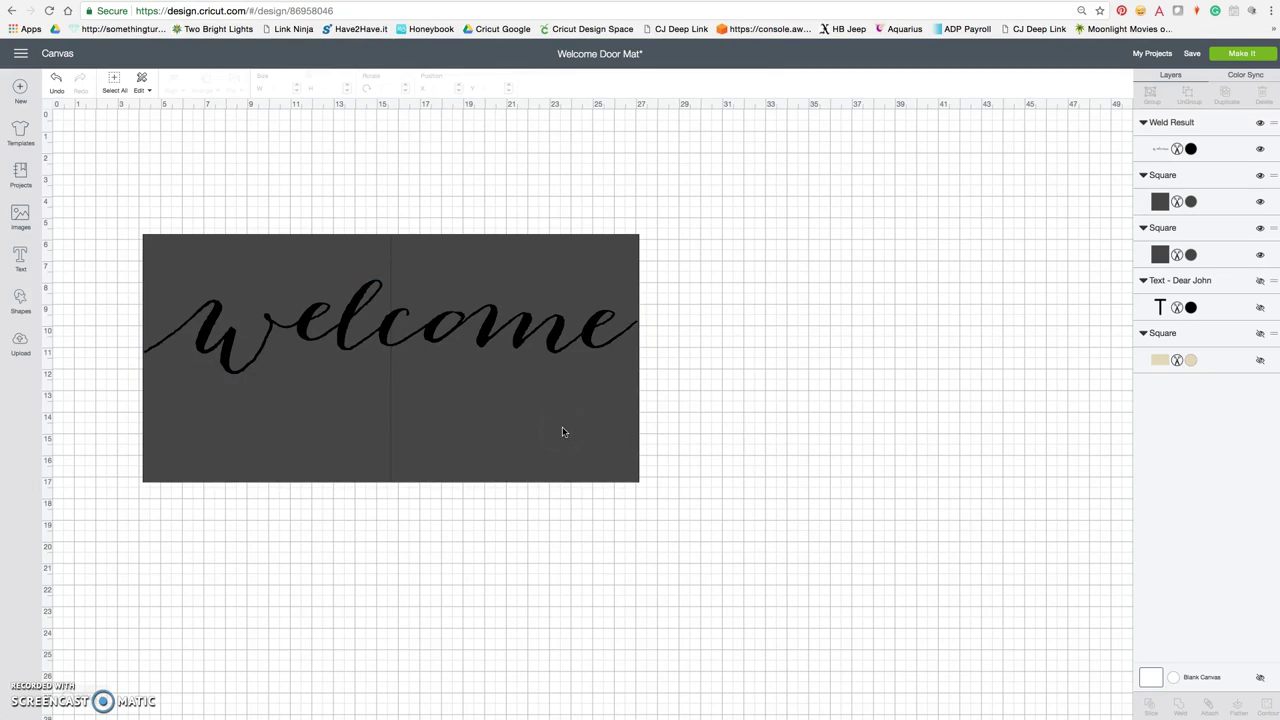
Delete the right-hand dark square and move welcome slightly down
click(563, 430)
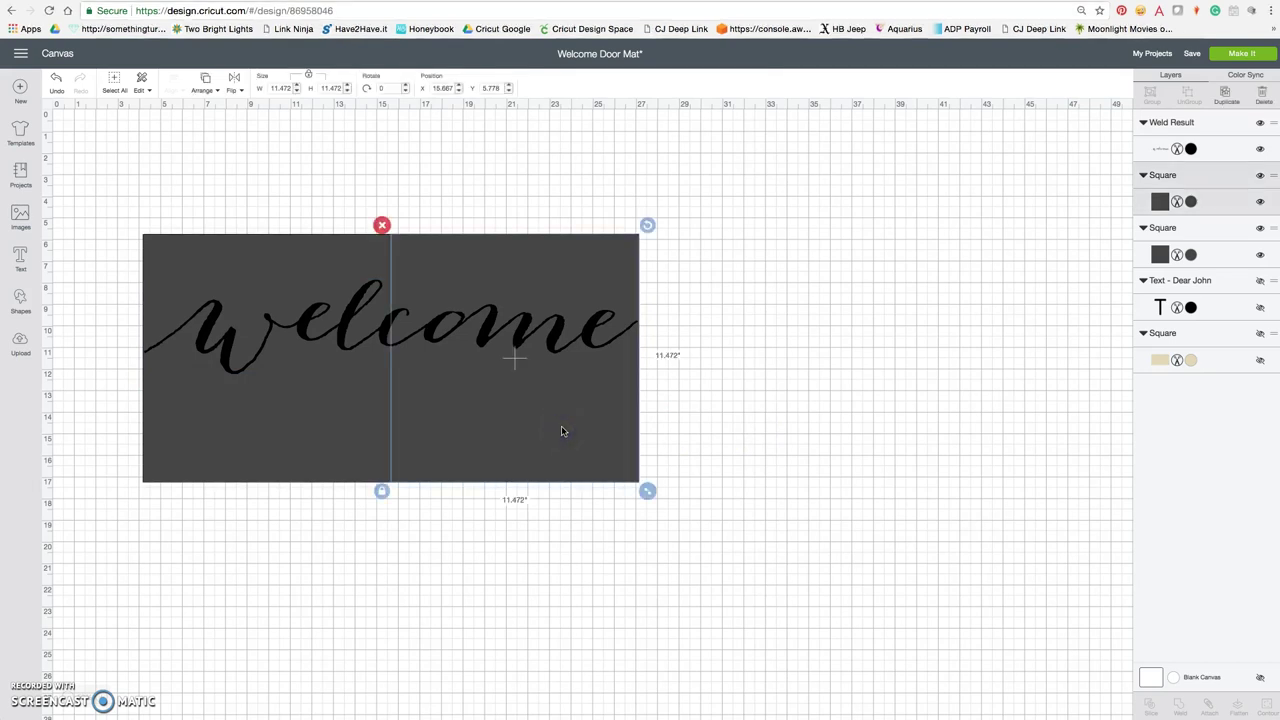
click(517, 372)
click(382, 224)
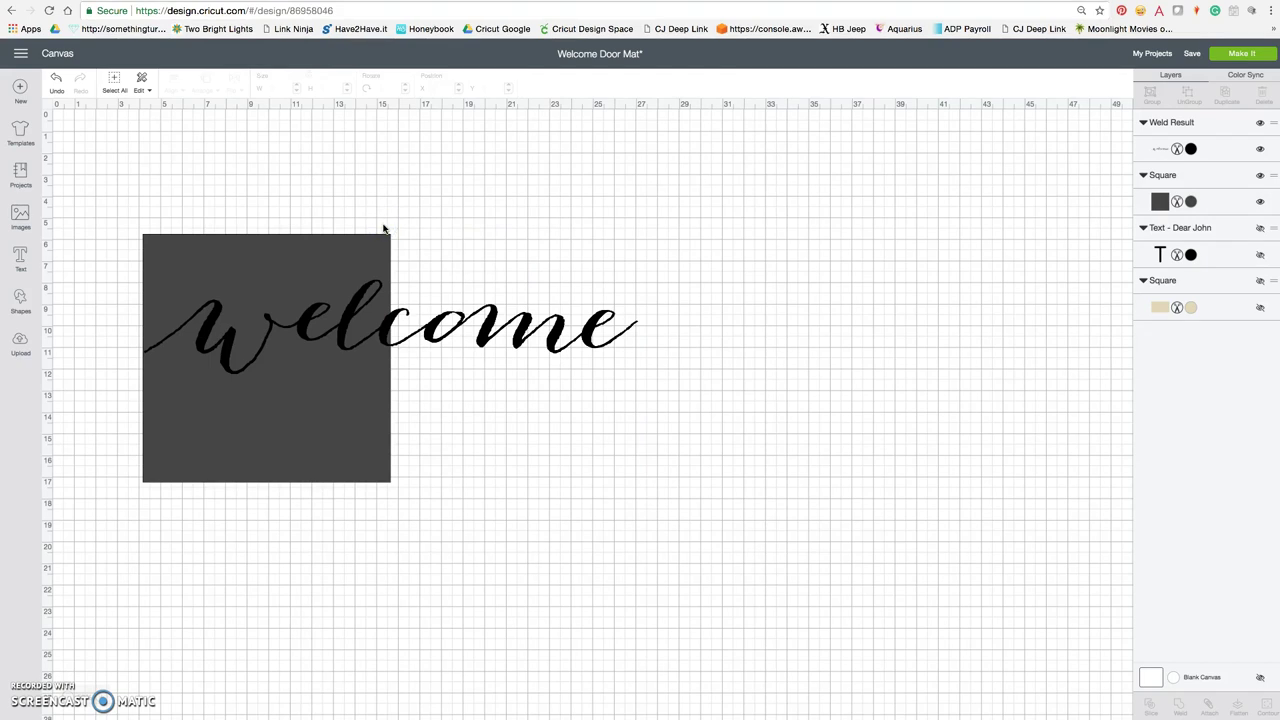
drag(437, 327, 437, 347)
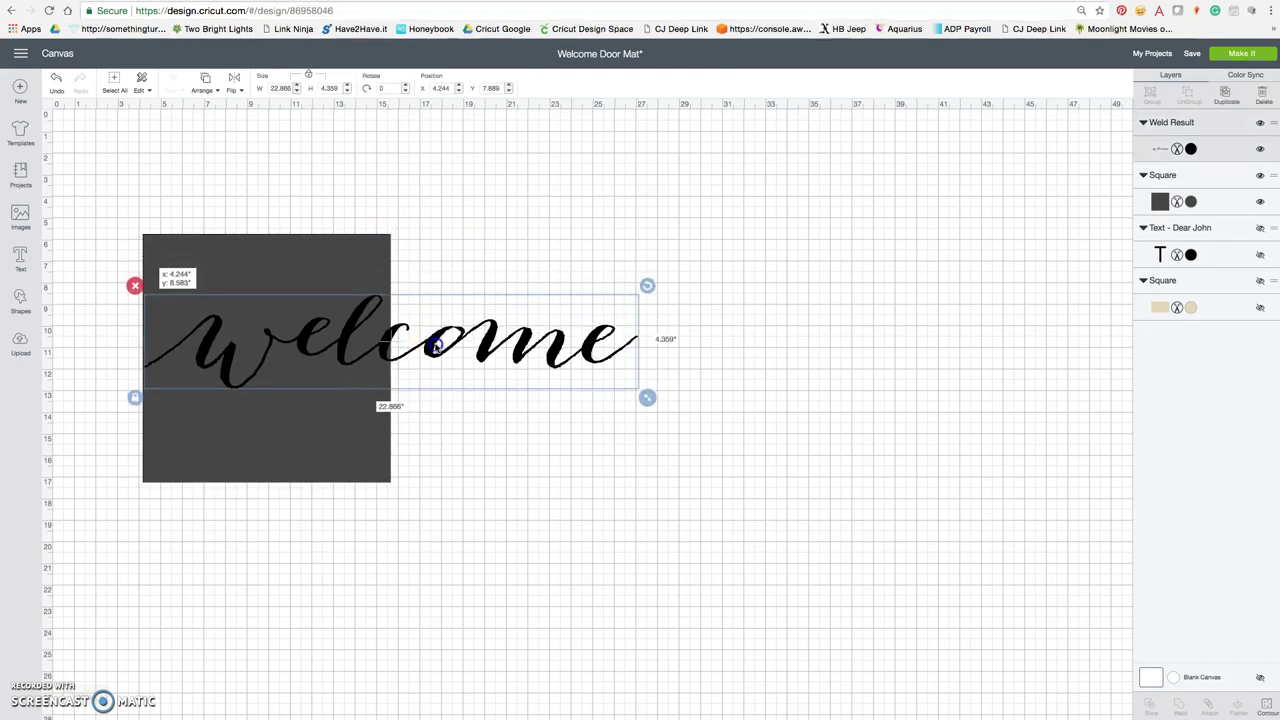
Slice welcome with the left dark square, deleting the leftover square and extra slice piece
shift+click(363, 263)
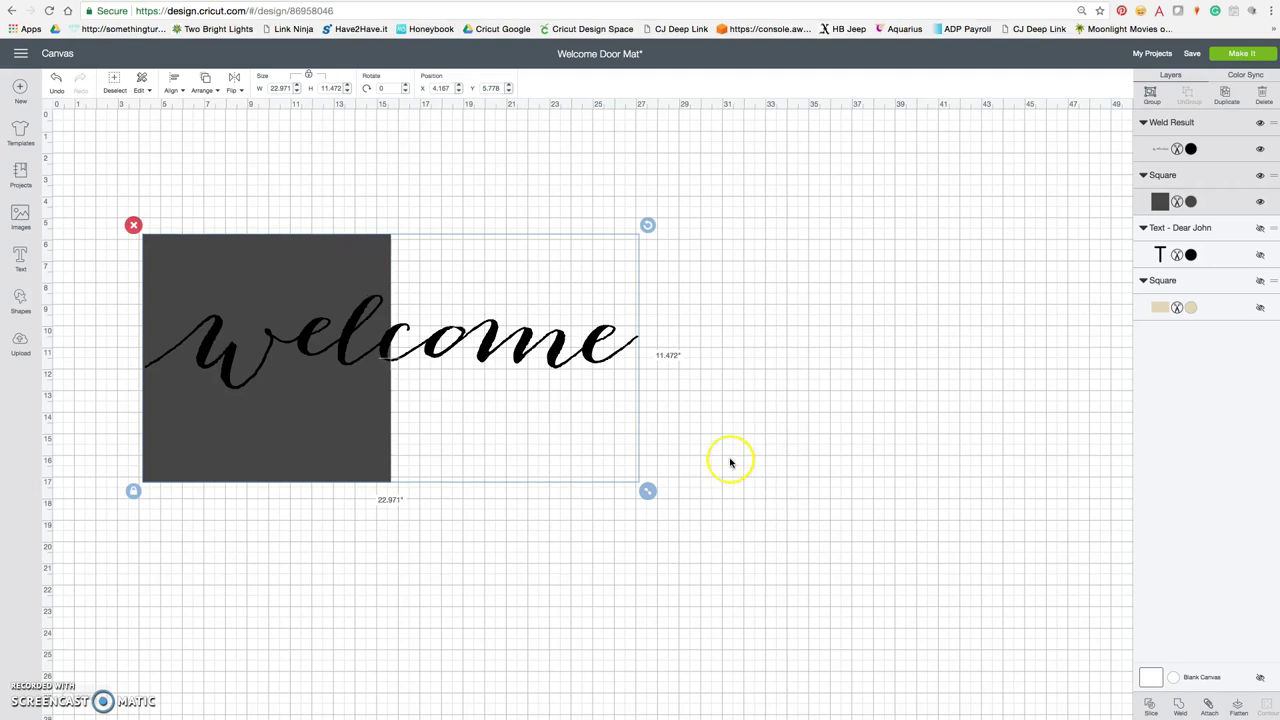
click(1150, 702)
click(307, 457)
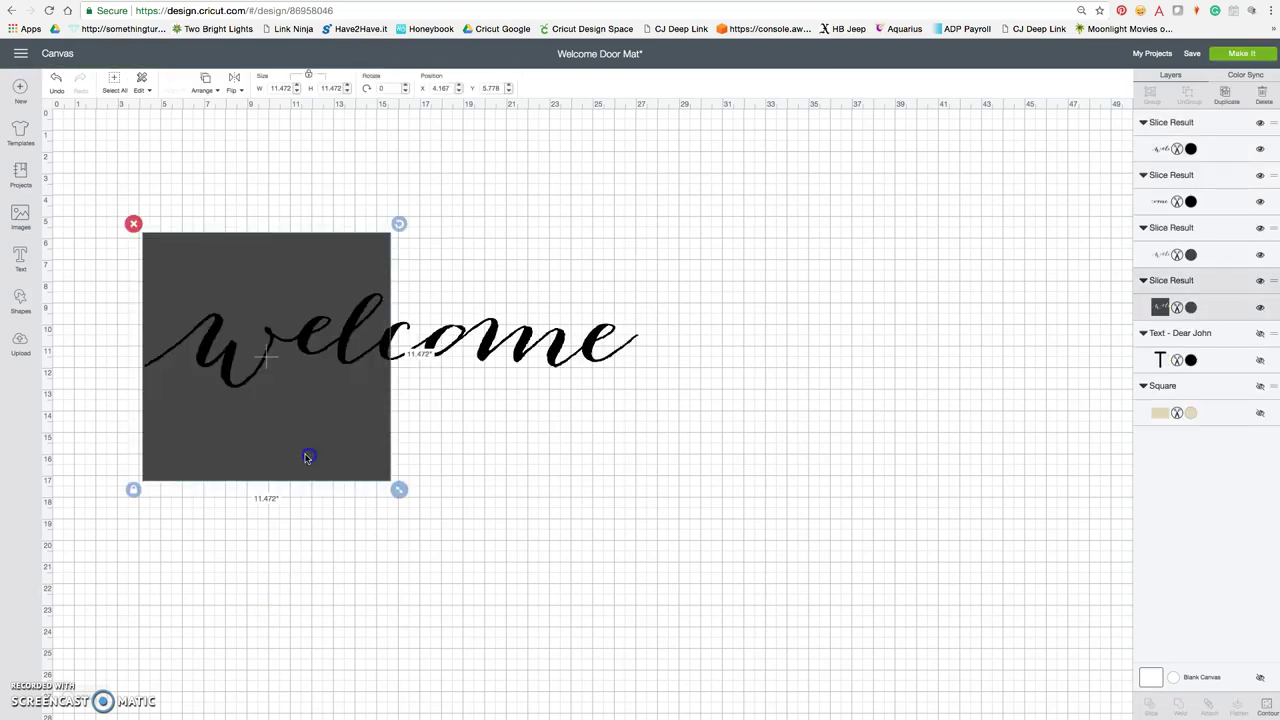
key(Delete)
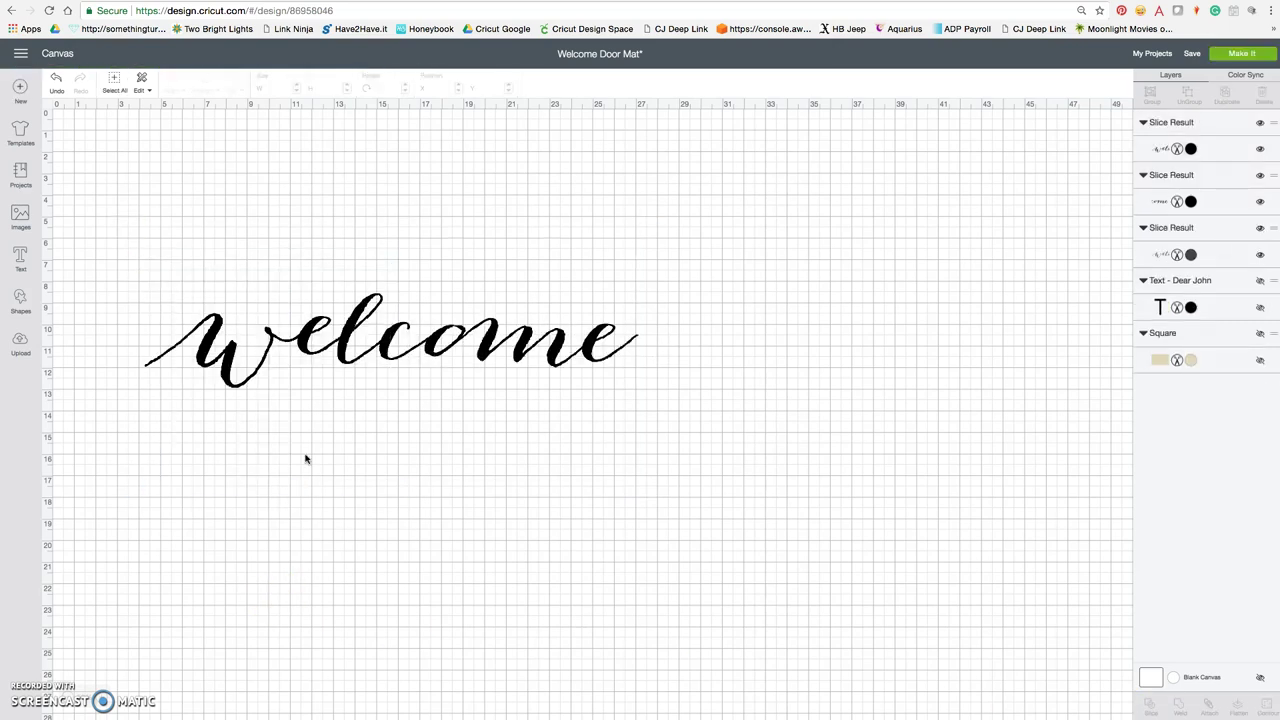
click(301, 344)
key(Delete)
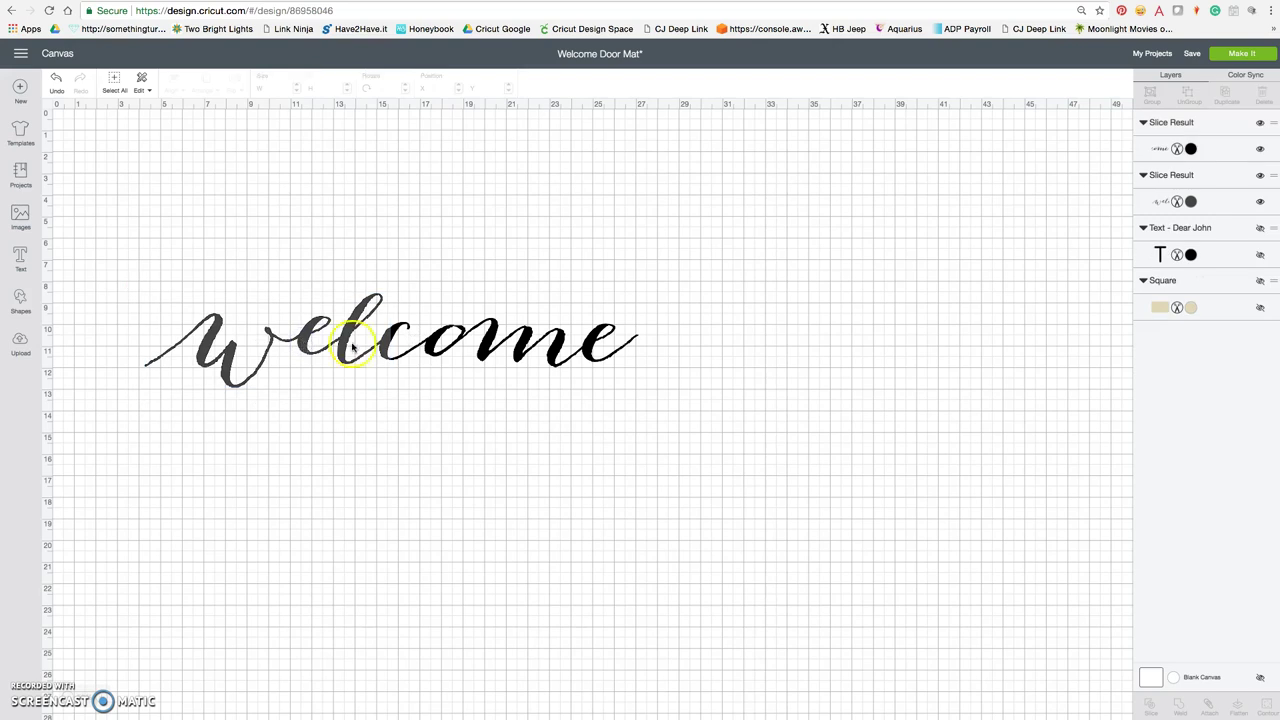
Nudge the come piece slightly right and check both welcome halves are separate
drag(438, 340, 445, 340)
click(420, 417)
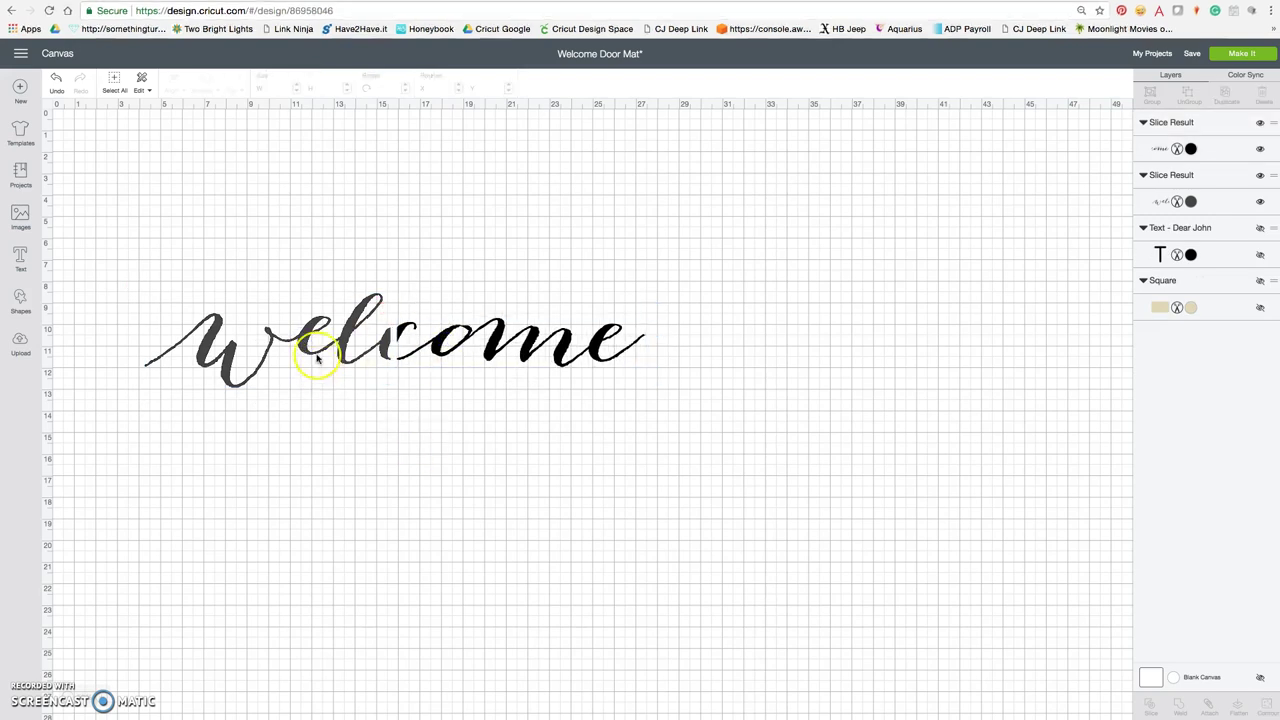
click(314, 348)
click(337, 397)
click(423, 349)
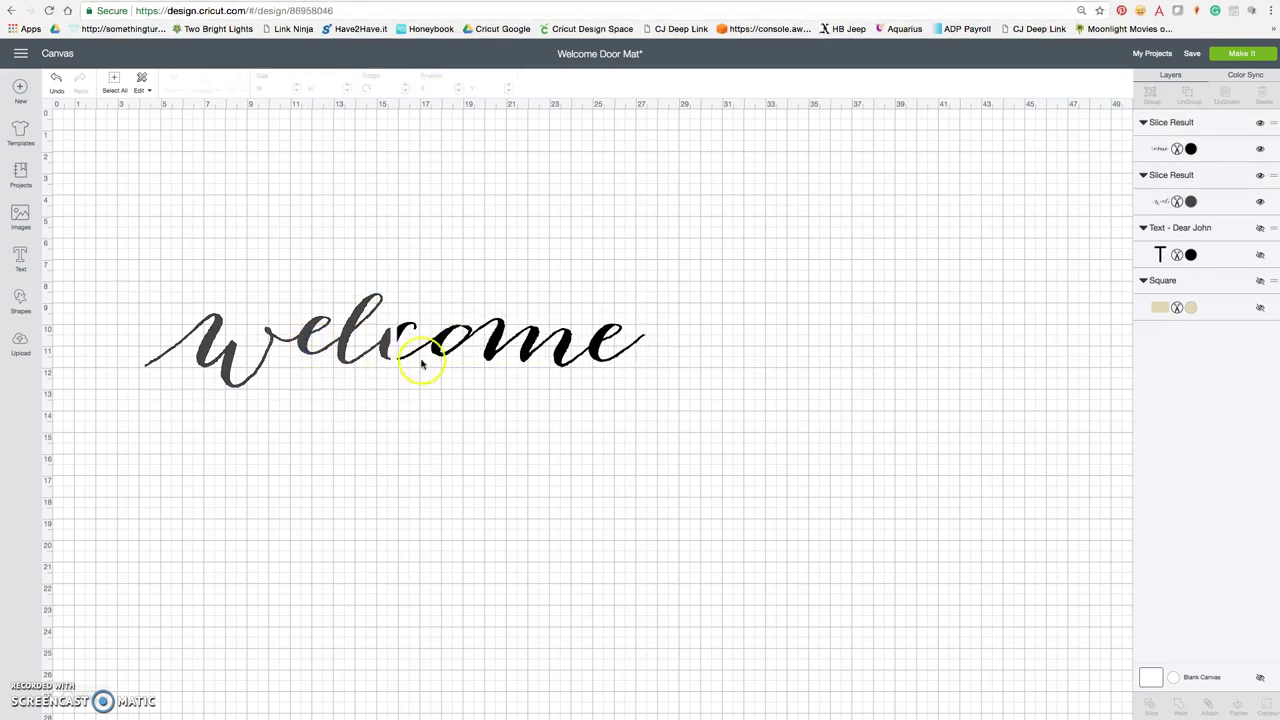
click(325, 346)
click(458, 337)
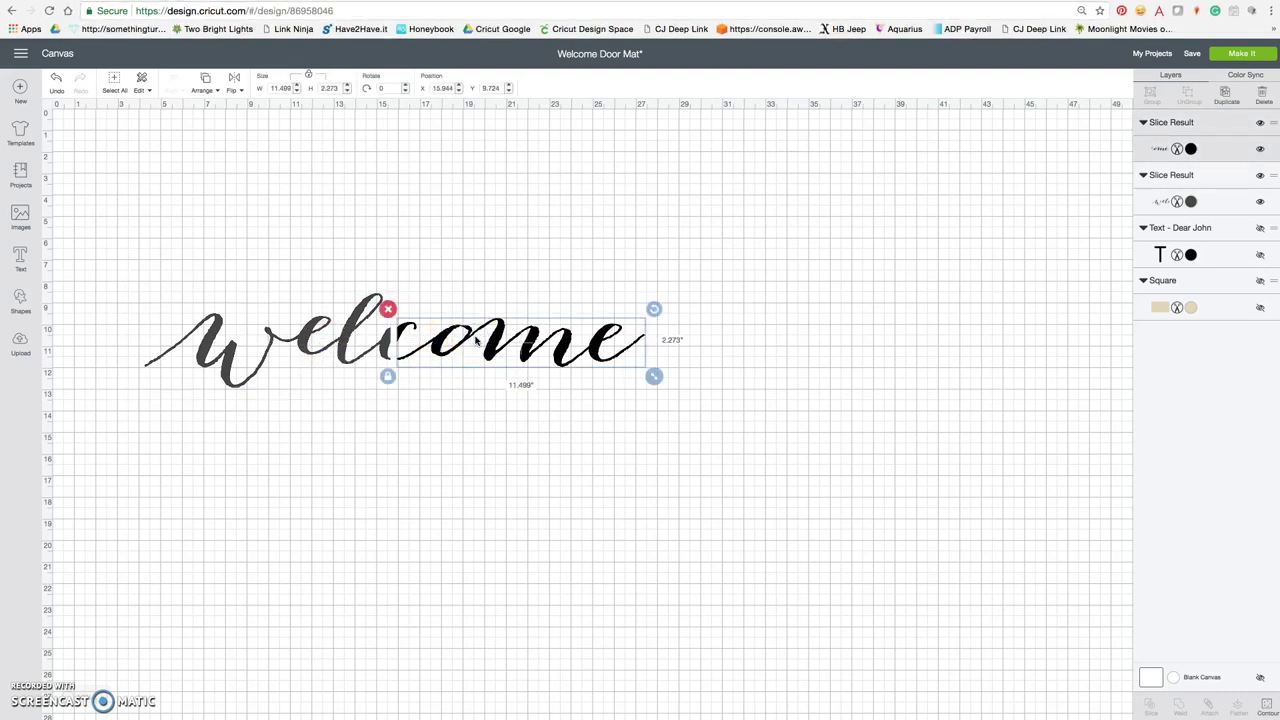
click(514, 471)
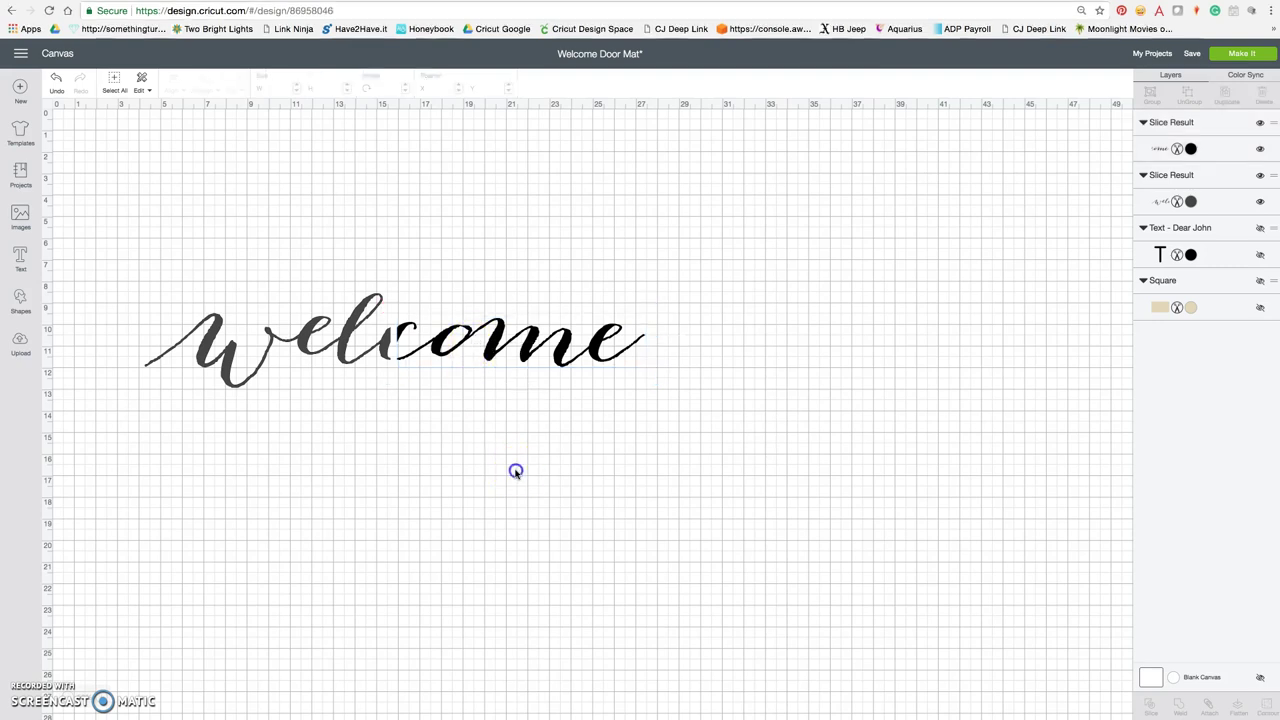
Show THE LOPEYS and the tan mat square, moving the mat left behind the words
click(1260, 256)
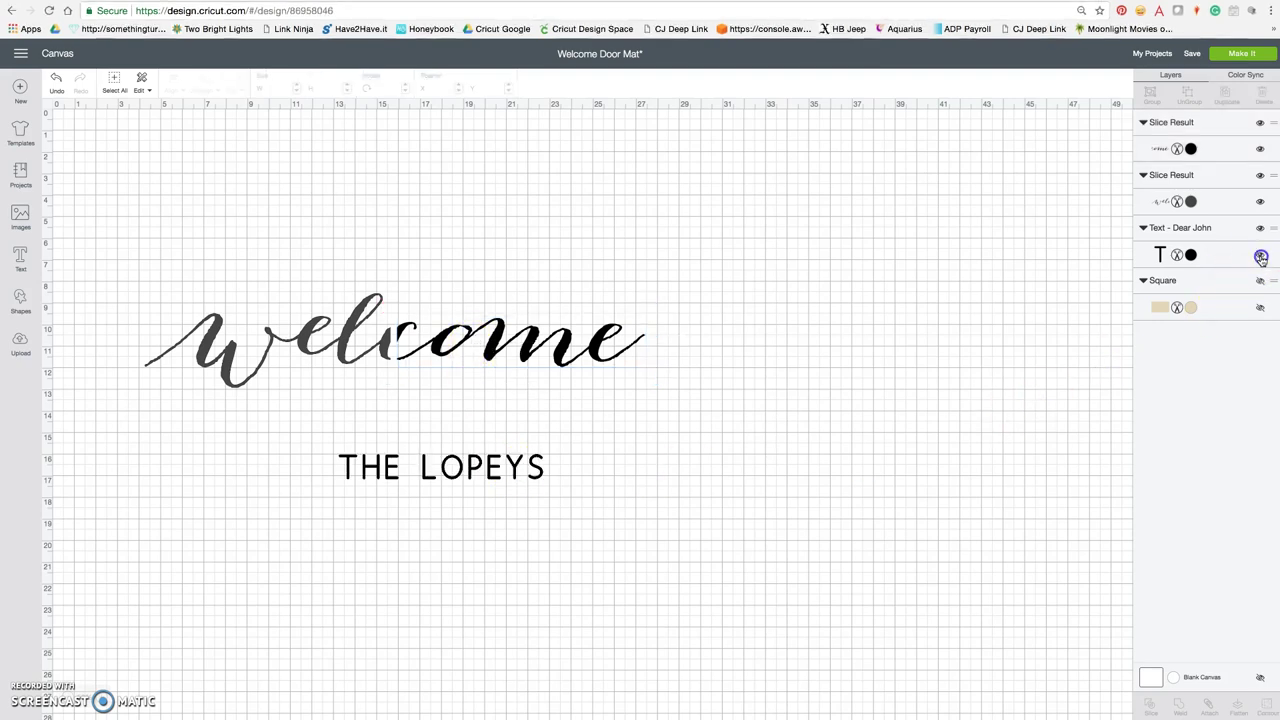
click(1260, 307)
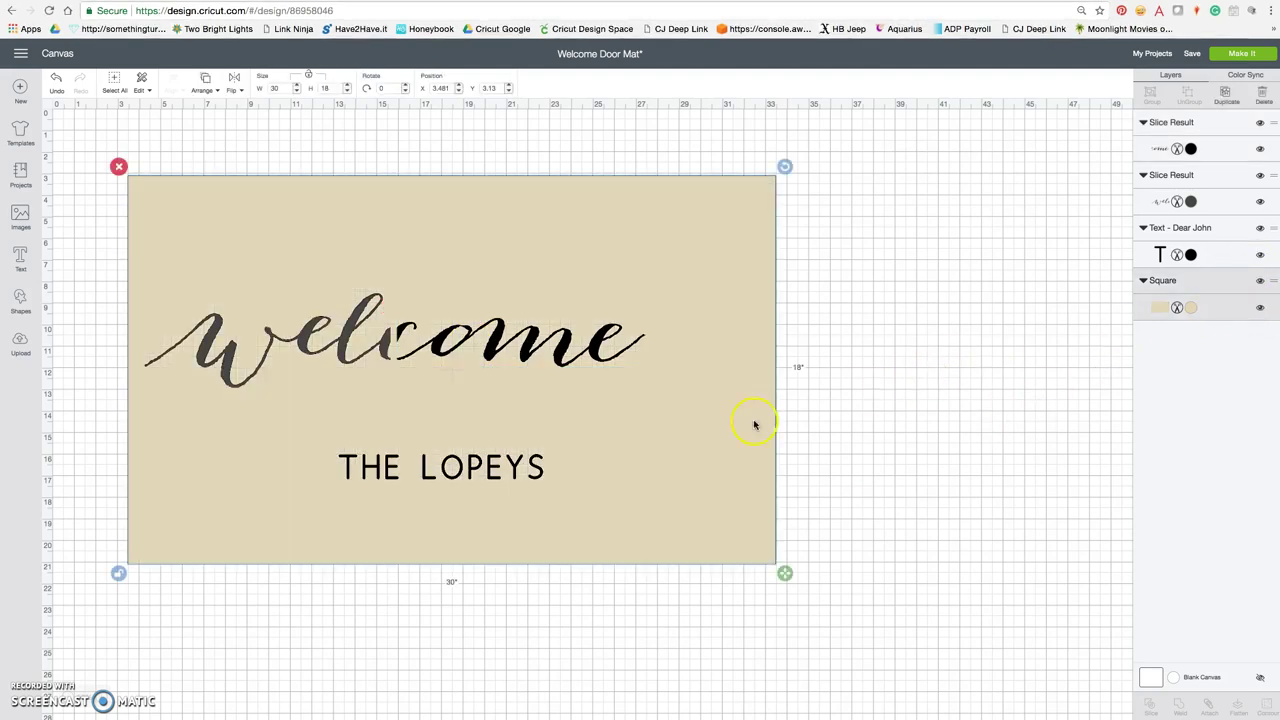
drag(708, 457, 668, 458)
Nudge the come half slightly left to X 15.667
click(526, 357)
drag(526, 357, 516, 354)
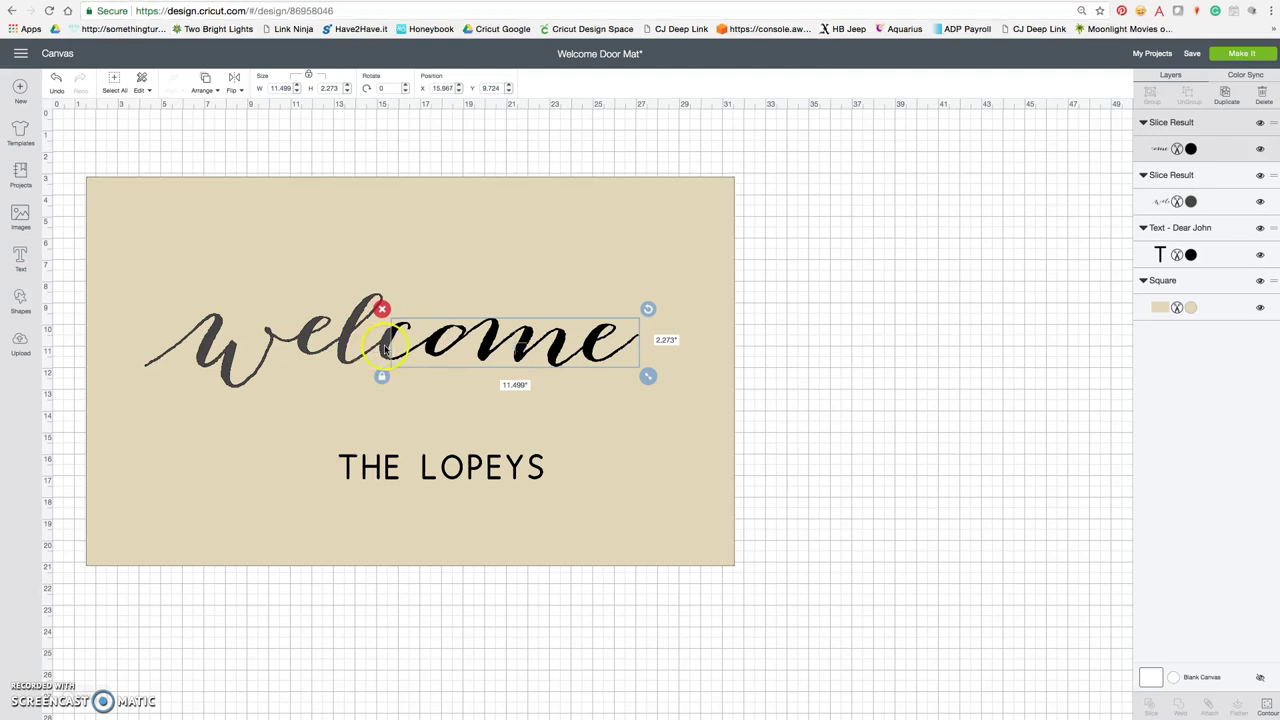
click(388, 346)
click(450, 344)
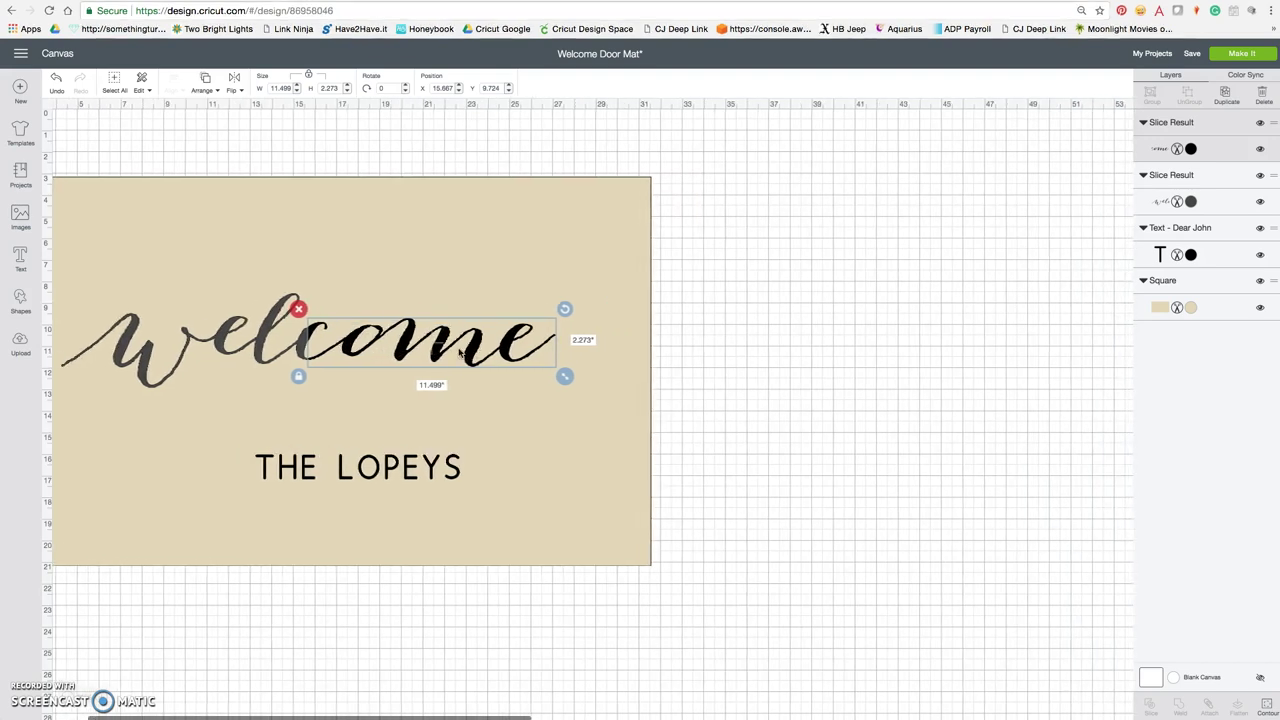
Move THE LOPEYS left under welcome to X 11.352, Y 16.25
click(452, 460)
click(445, 470)
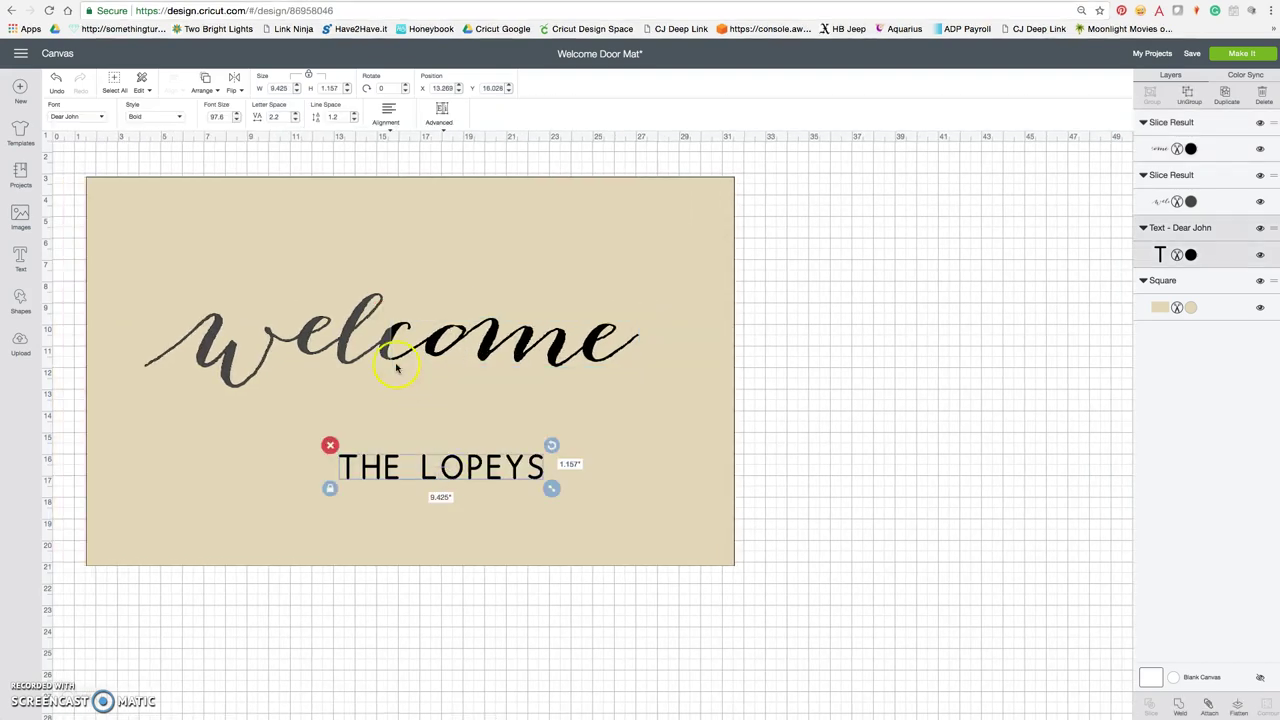
click(361, 339)
click(452, 338)
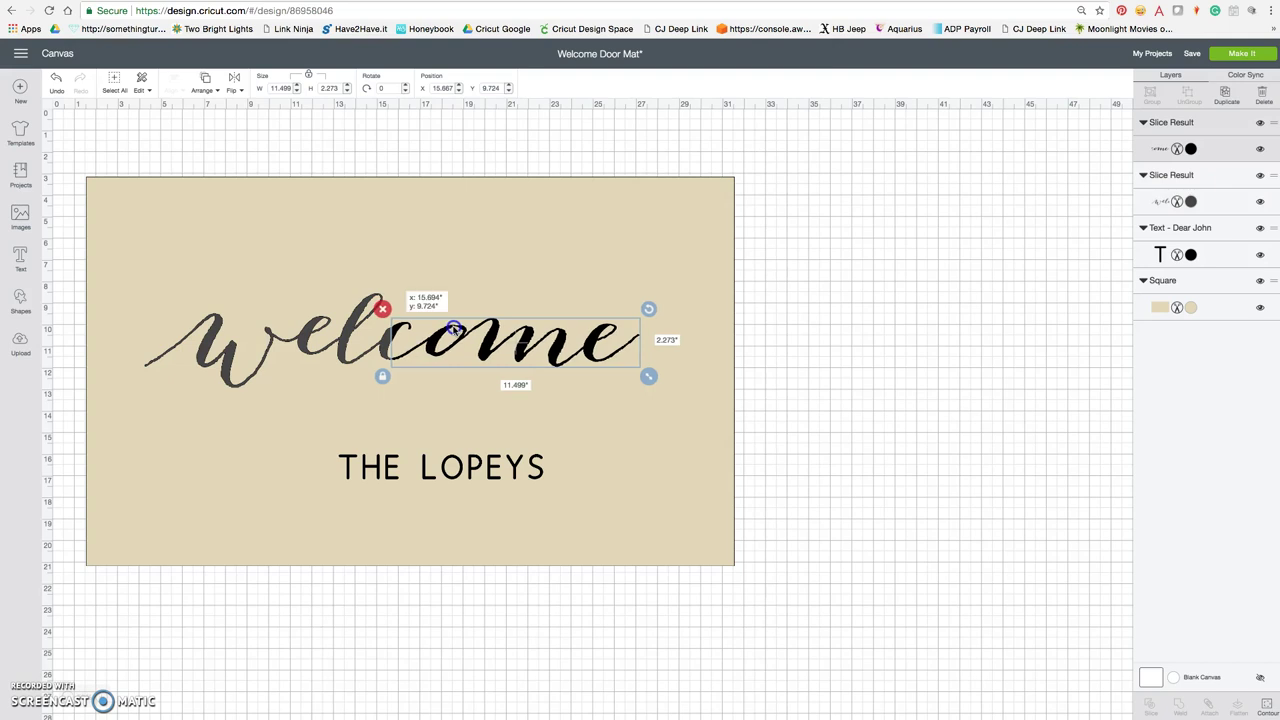
click(429, 466)
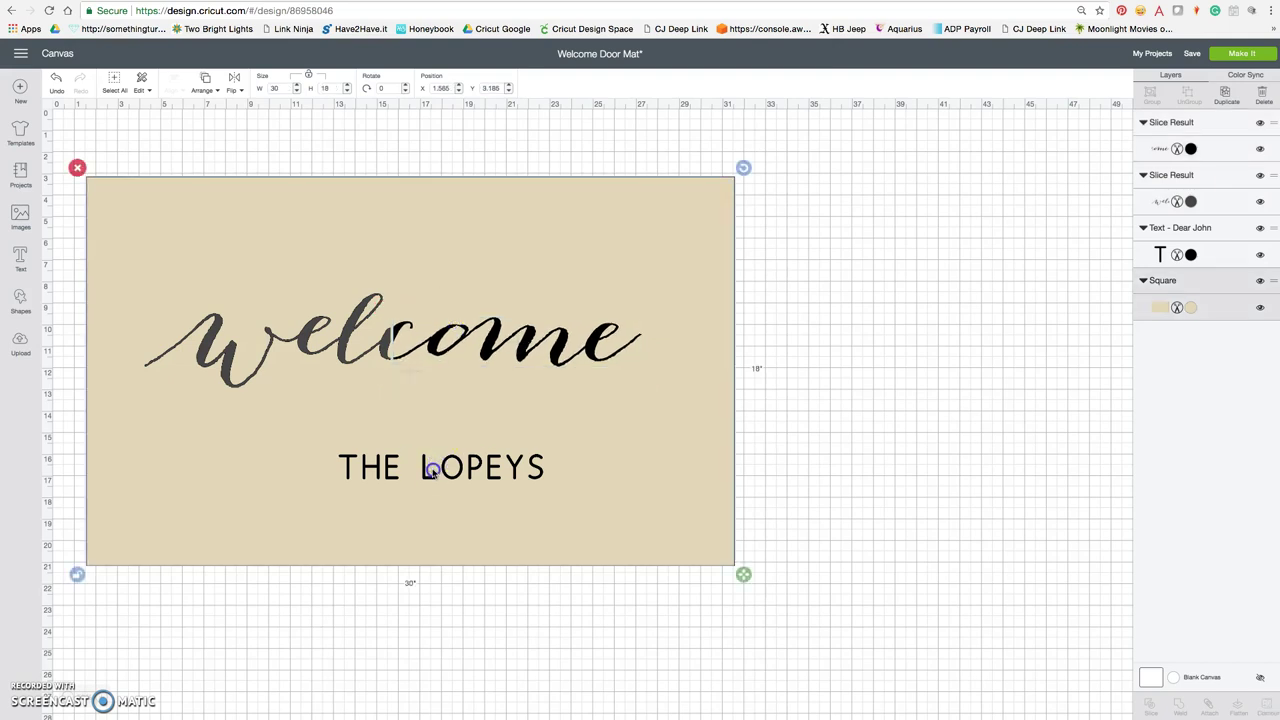
click(428, 470)
drag(428, 472, 386, 477)
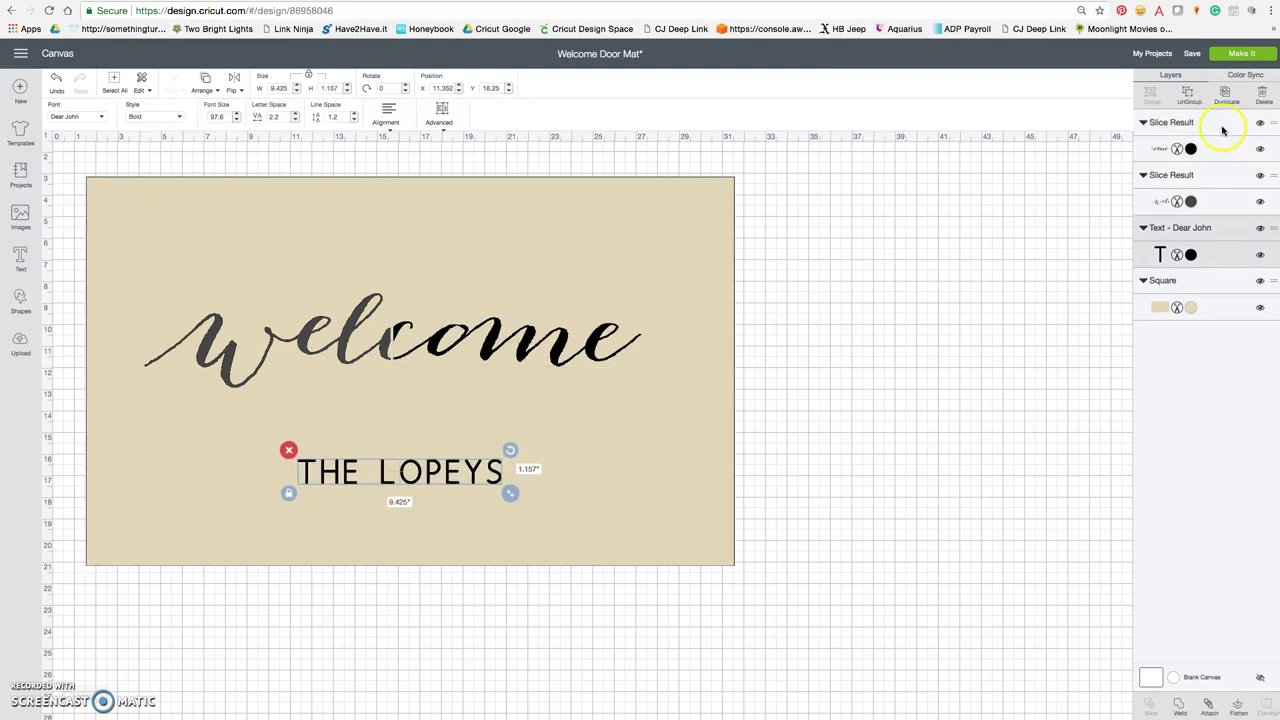
Change THE LOPEYS text colour to gray
click(1190, 255)
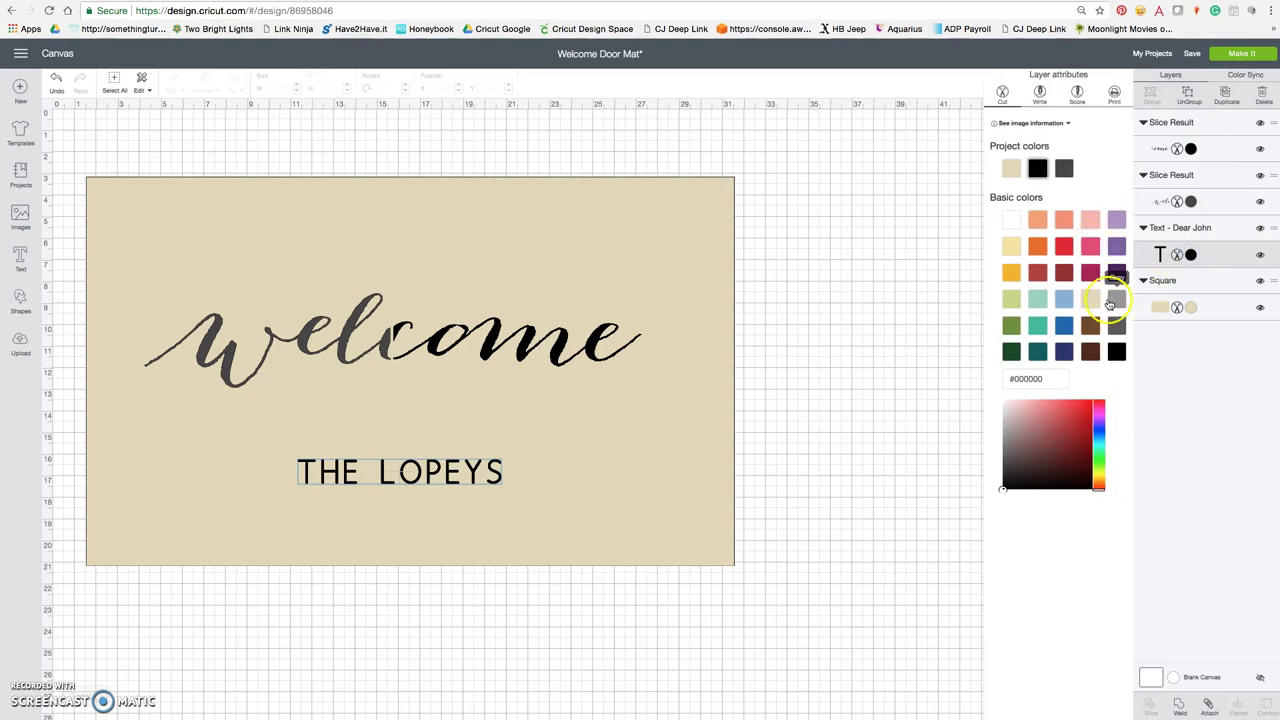
click(878, 470)
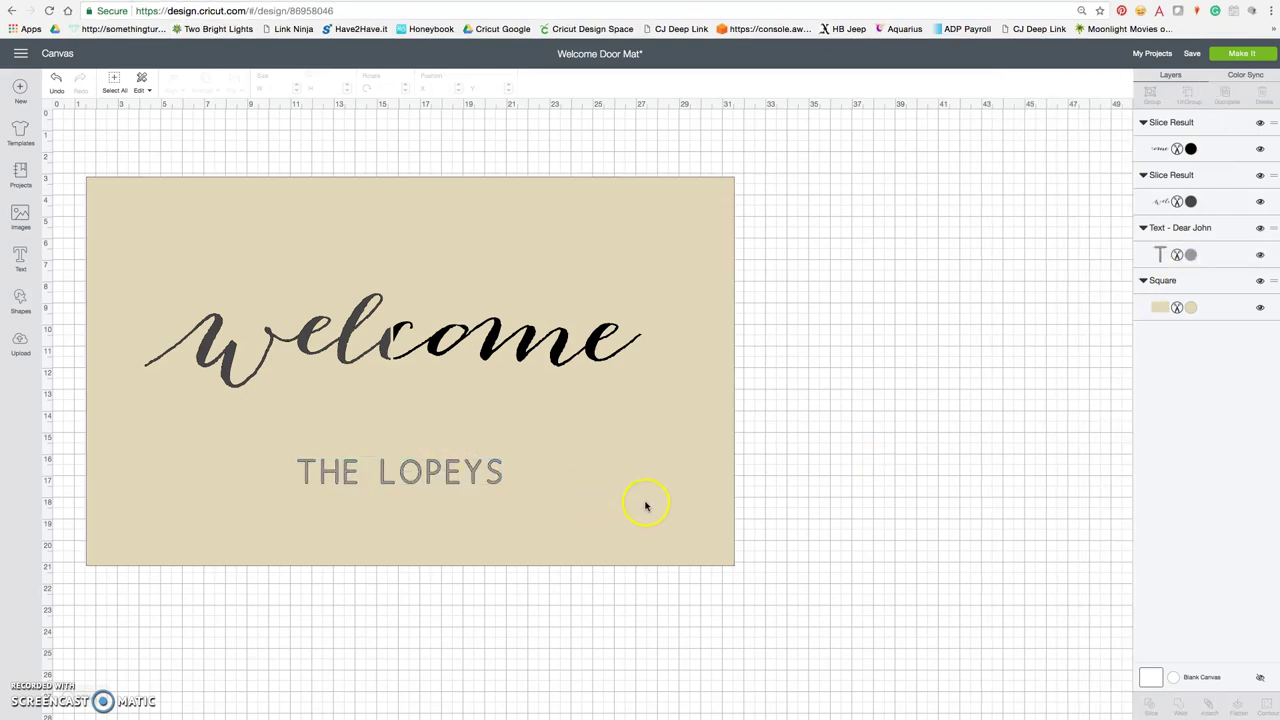
click(400, 480)
click(338, 352)
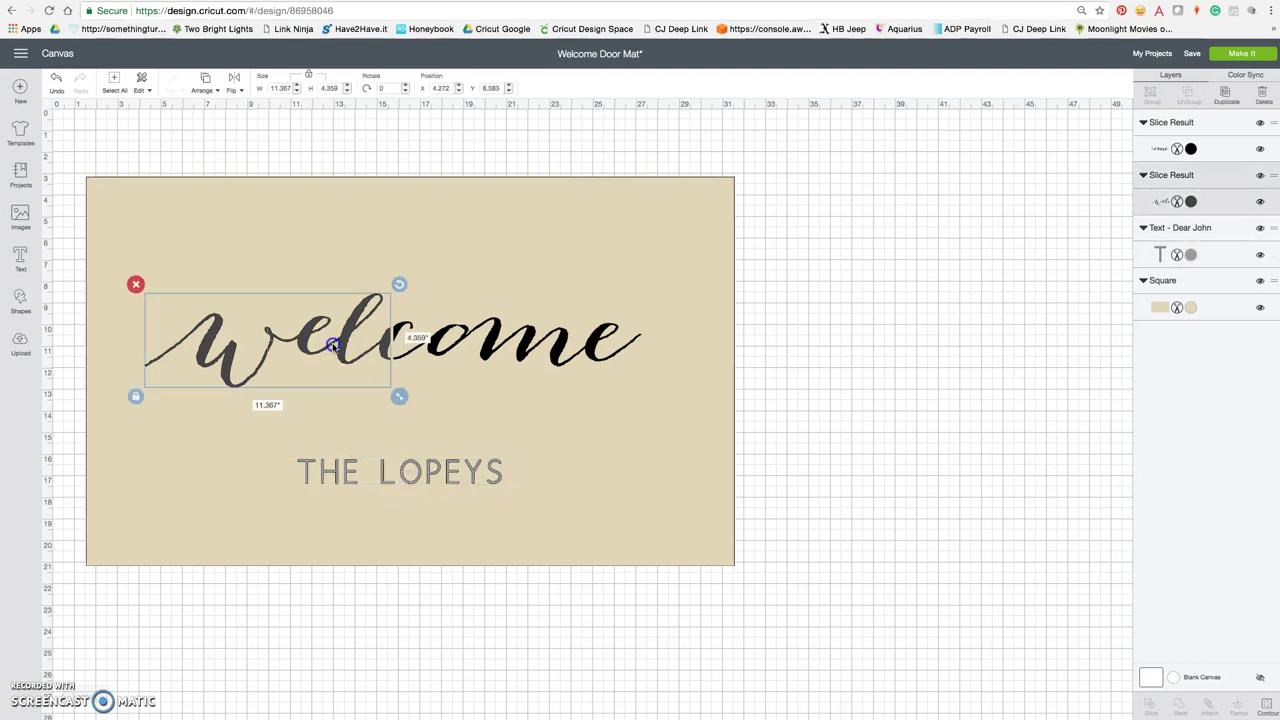
click(434, 347)
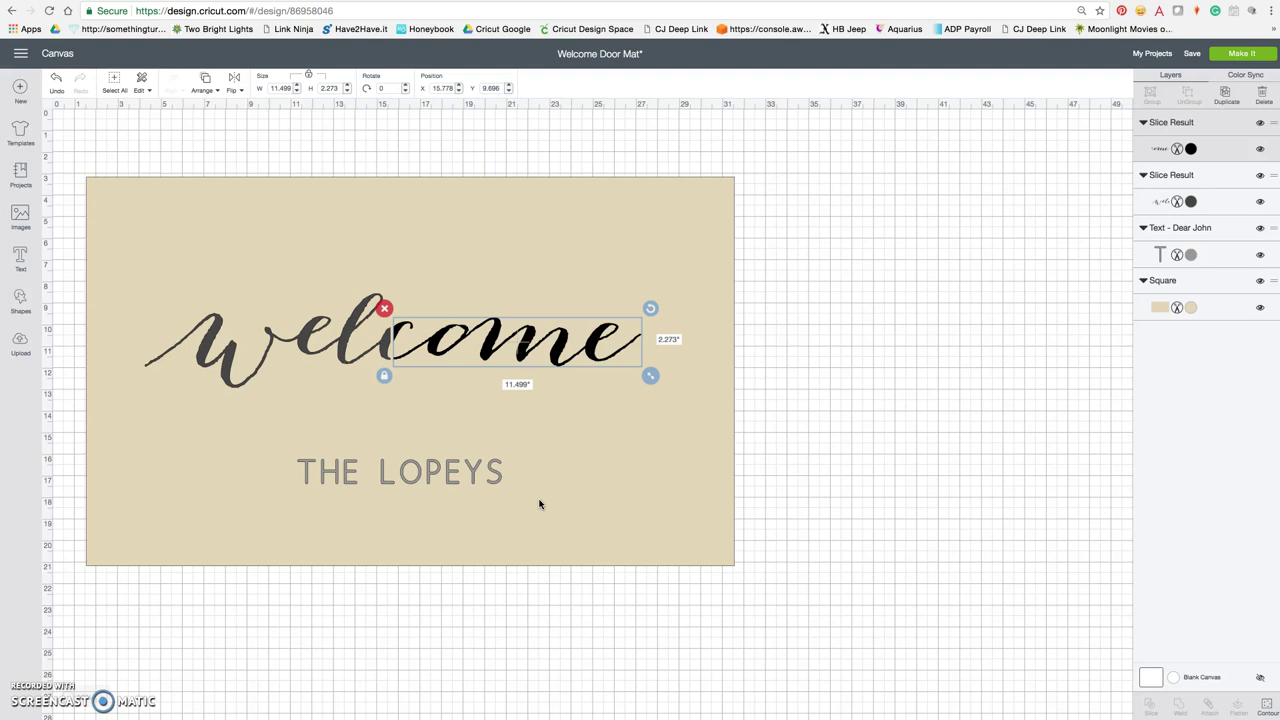
Hide the tan mat background and save the Welcome Door Mat project
click(944, 314)
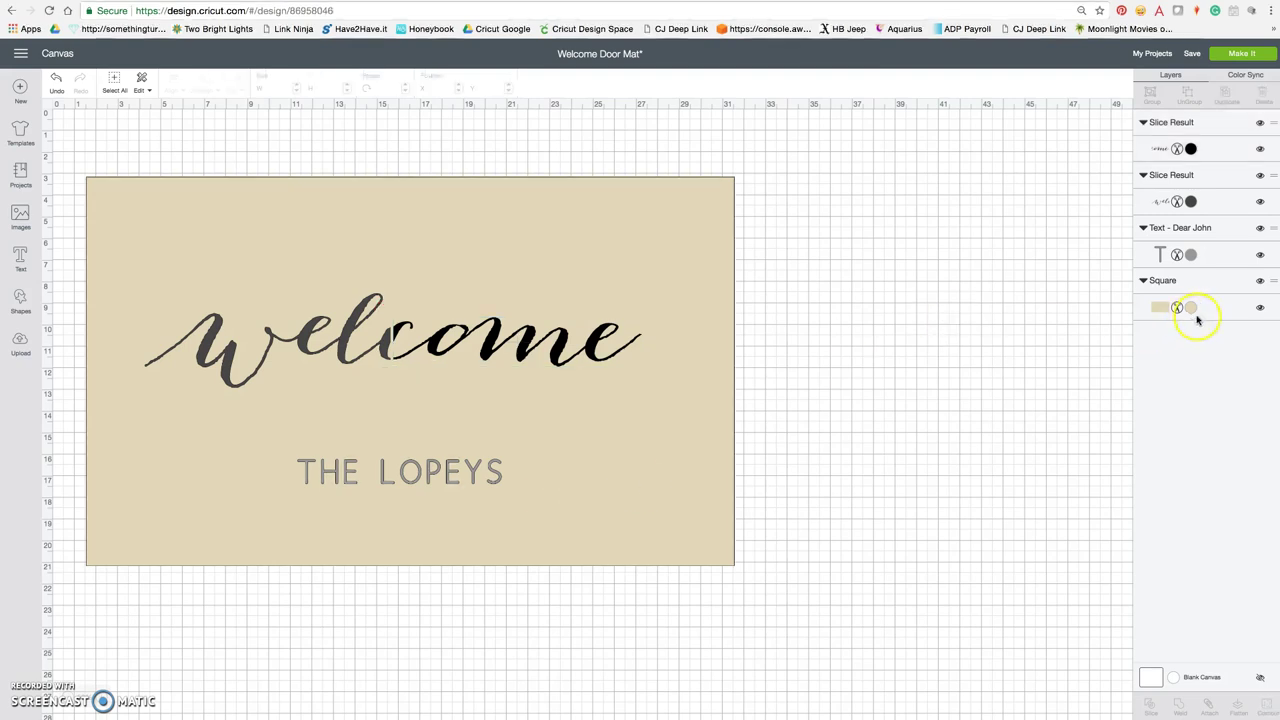
click(1260, 308)
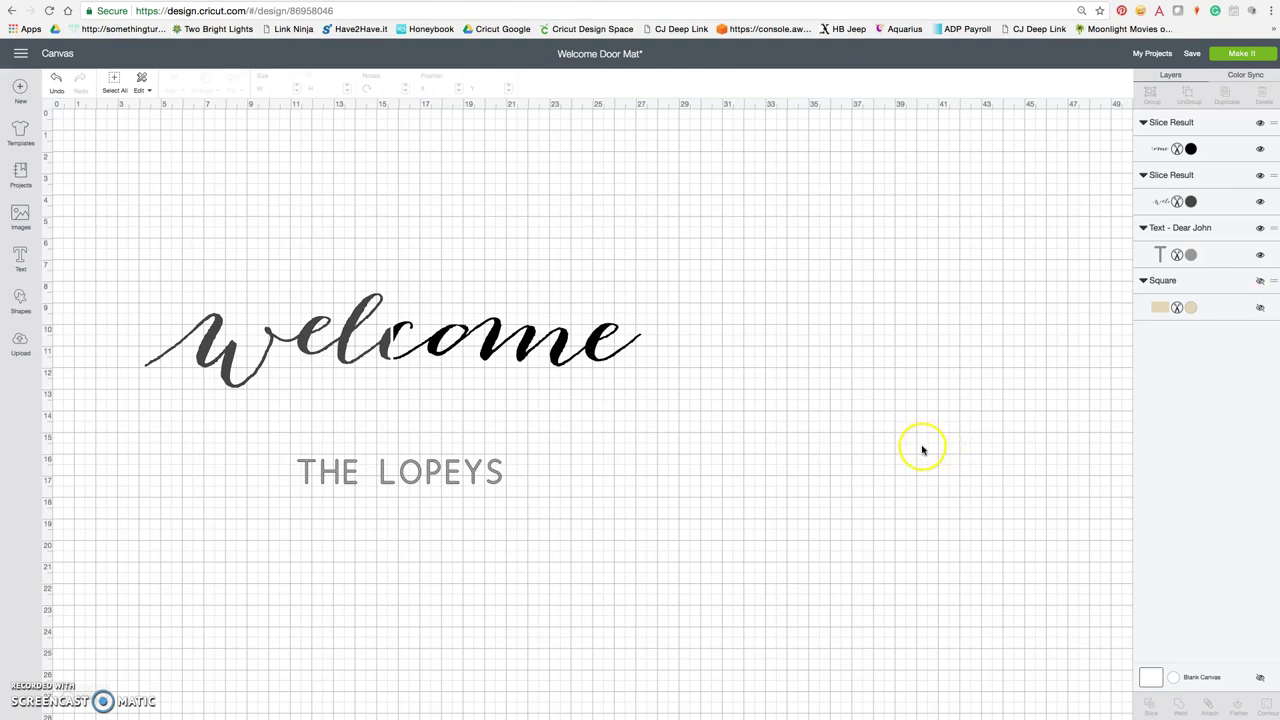
click(1190, 53)
click(1204, 78)
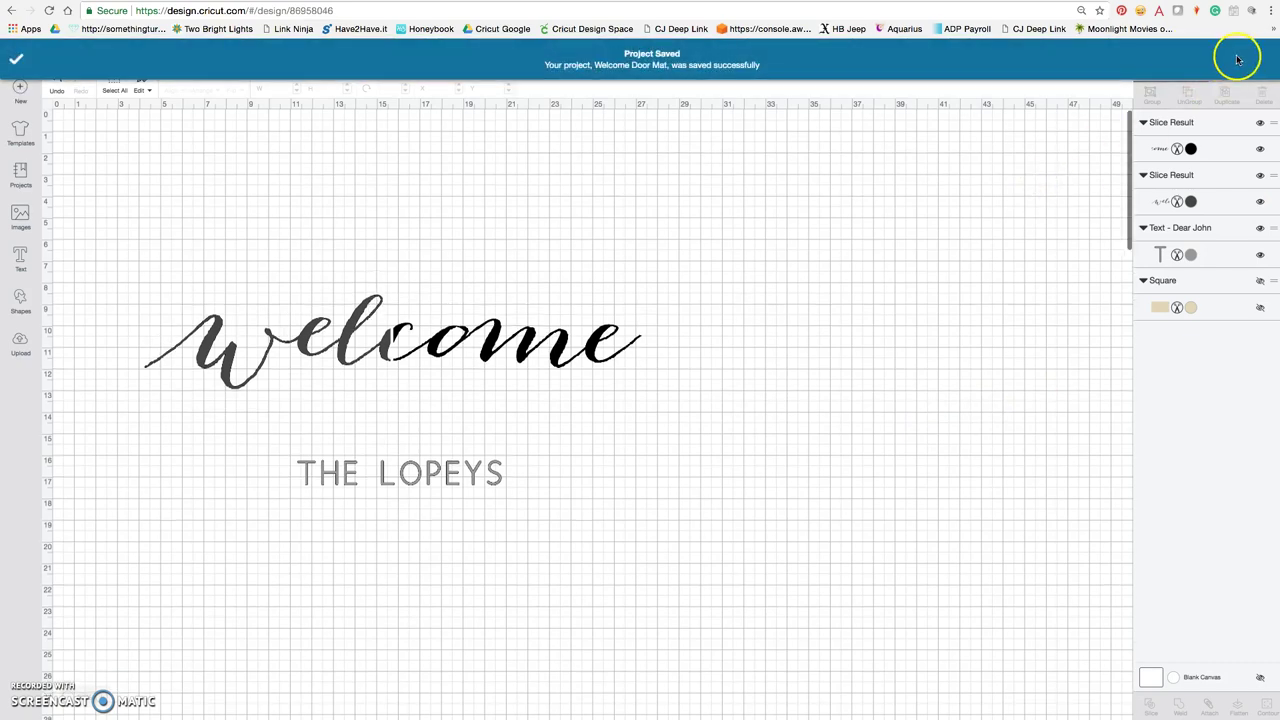
Send the design to Prepare, lowering the first welcome half on mat 2 and come on mat 3
click(1244, 60)
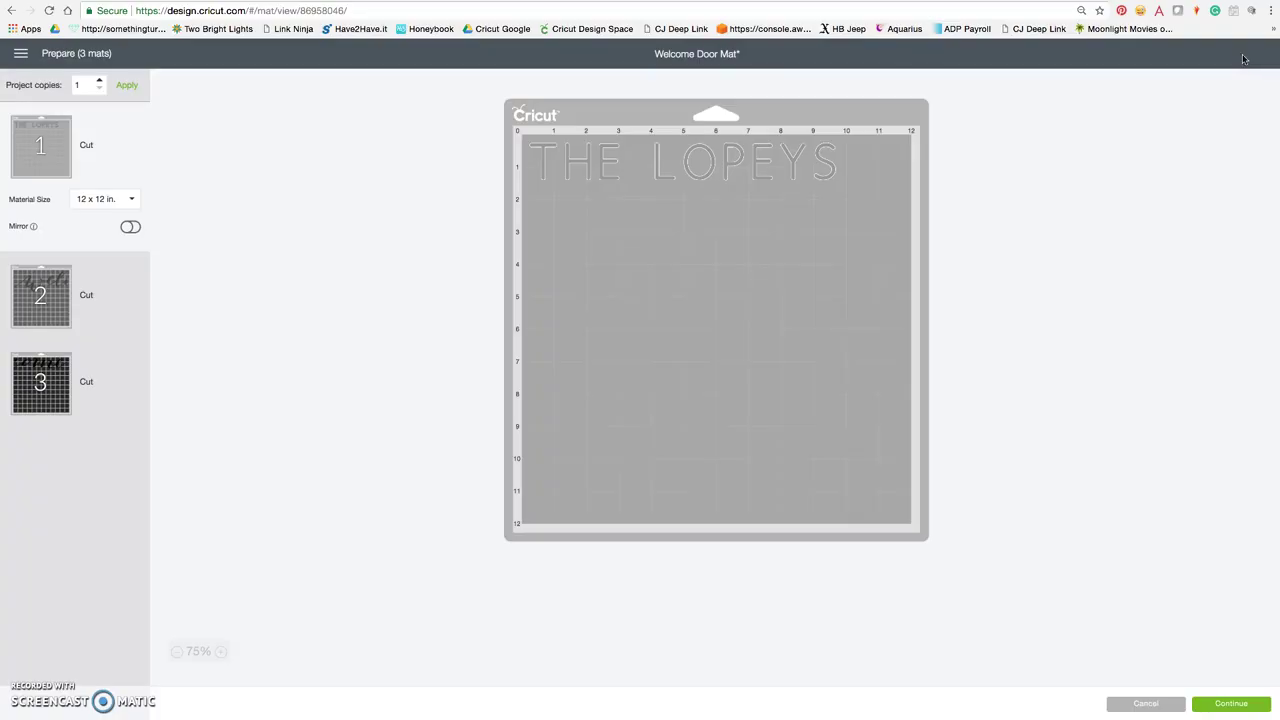
click(96, 315)
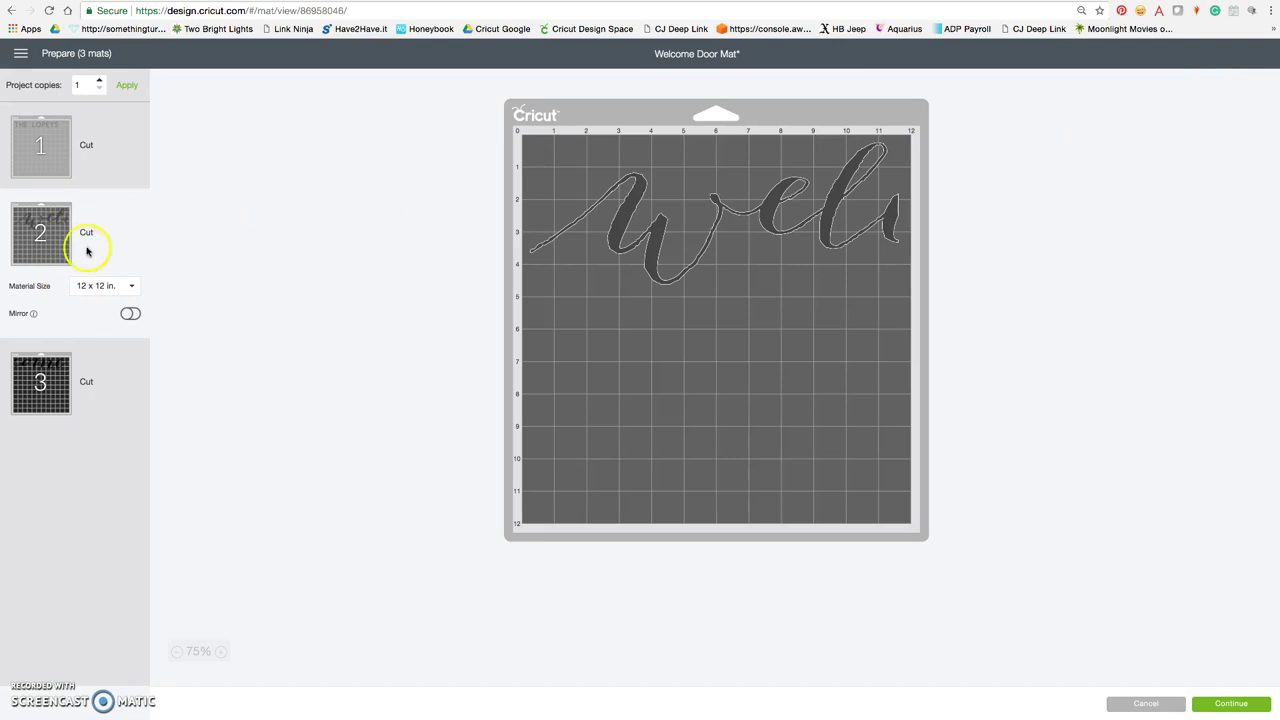
drag(834, 226, 833, 331)
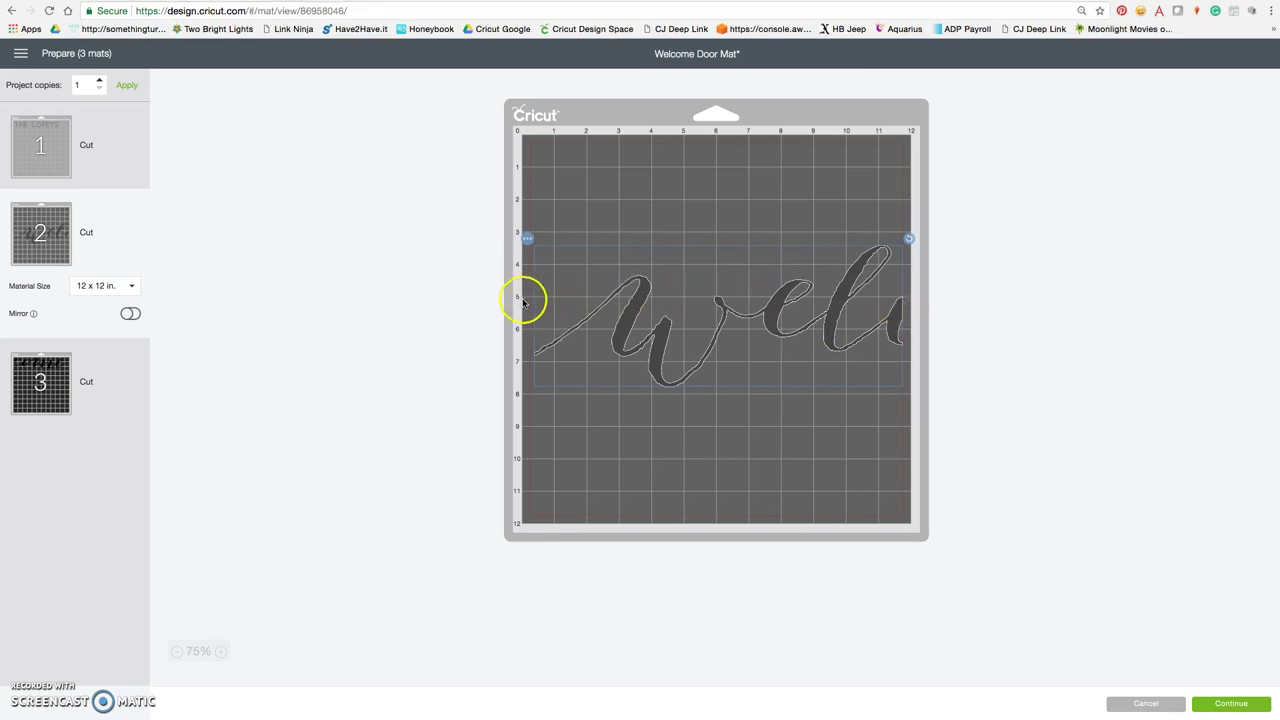
click(40, 383)
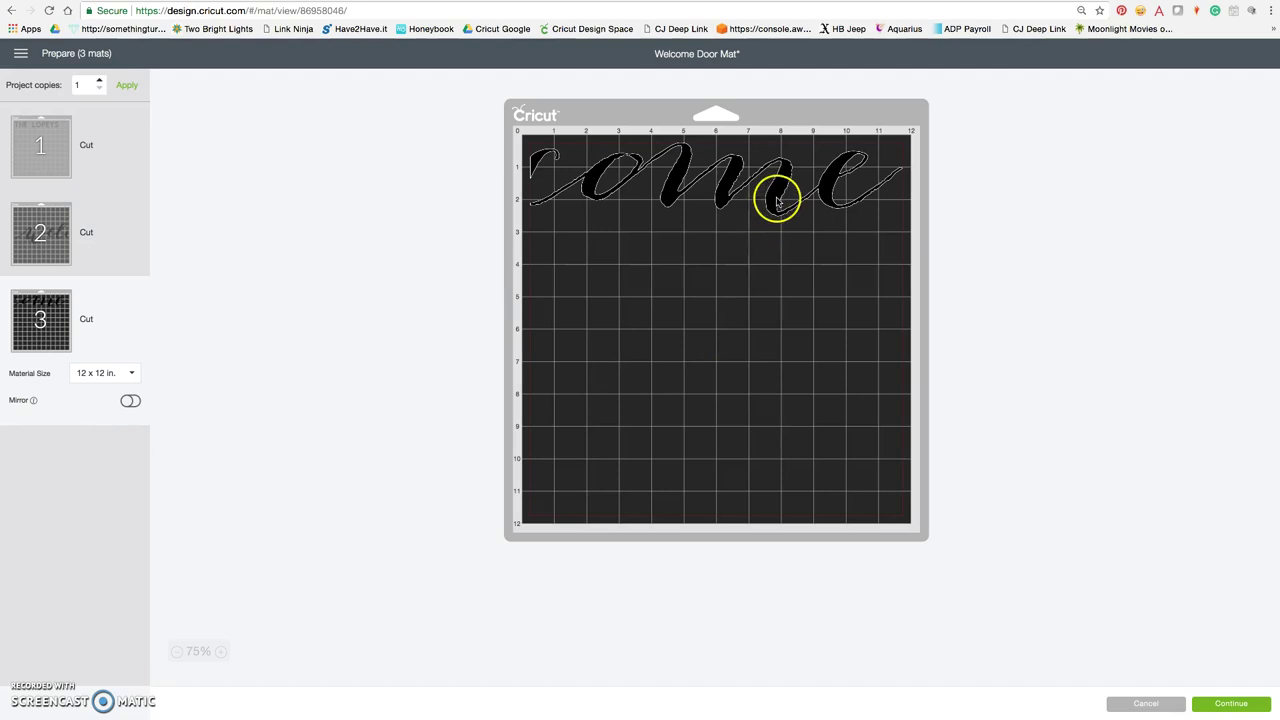
drag(777, 194, 778, 335)
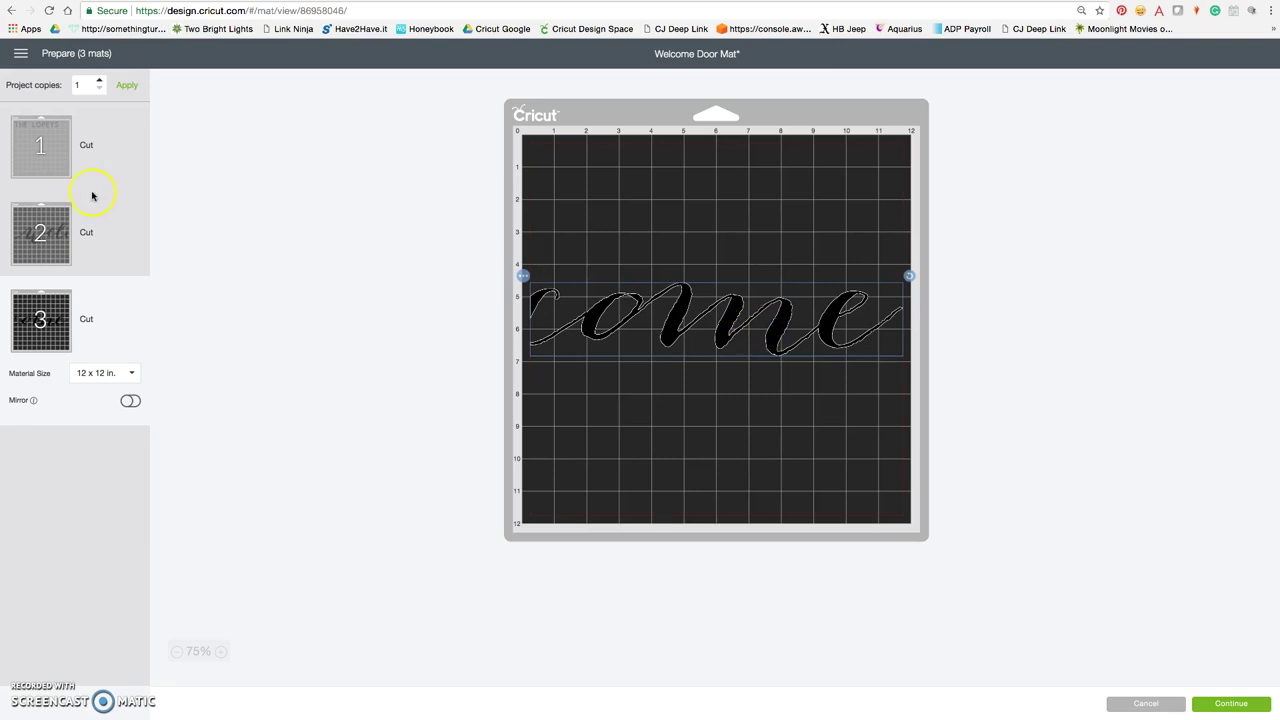
Nudge THE LOPEYS sideways and down on mat 1, then revisit mats 2 and 3
click(54, 172)
drag(745, 176, 771, 177)
click(780, 240)
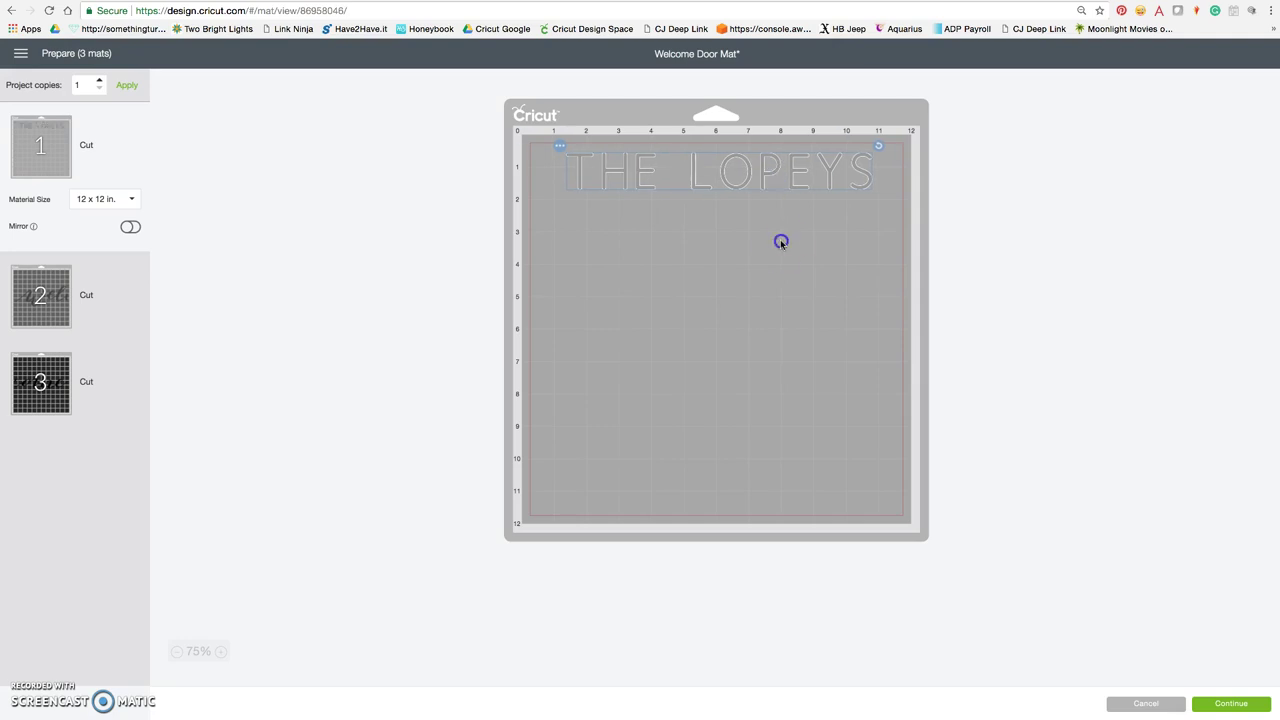
drag(858, 174, 788, 180)
click(846, 174)
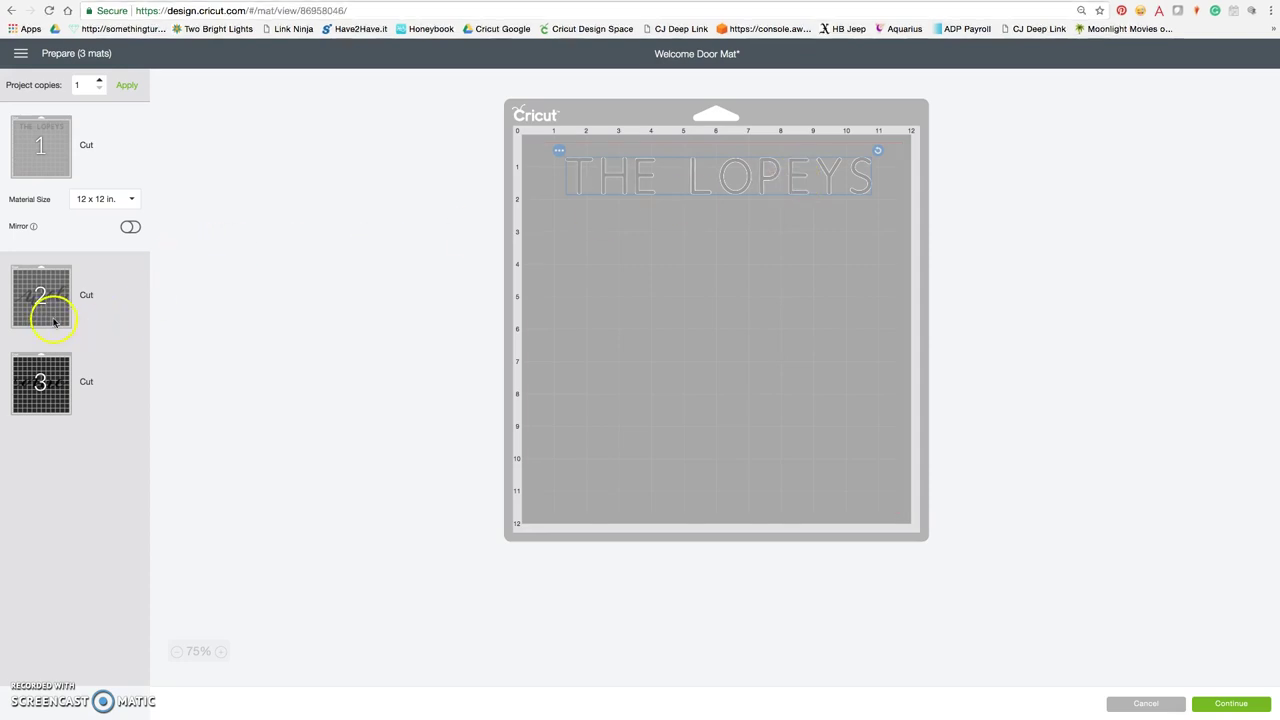
click(54, 320)
click(57, 386)
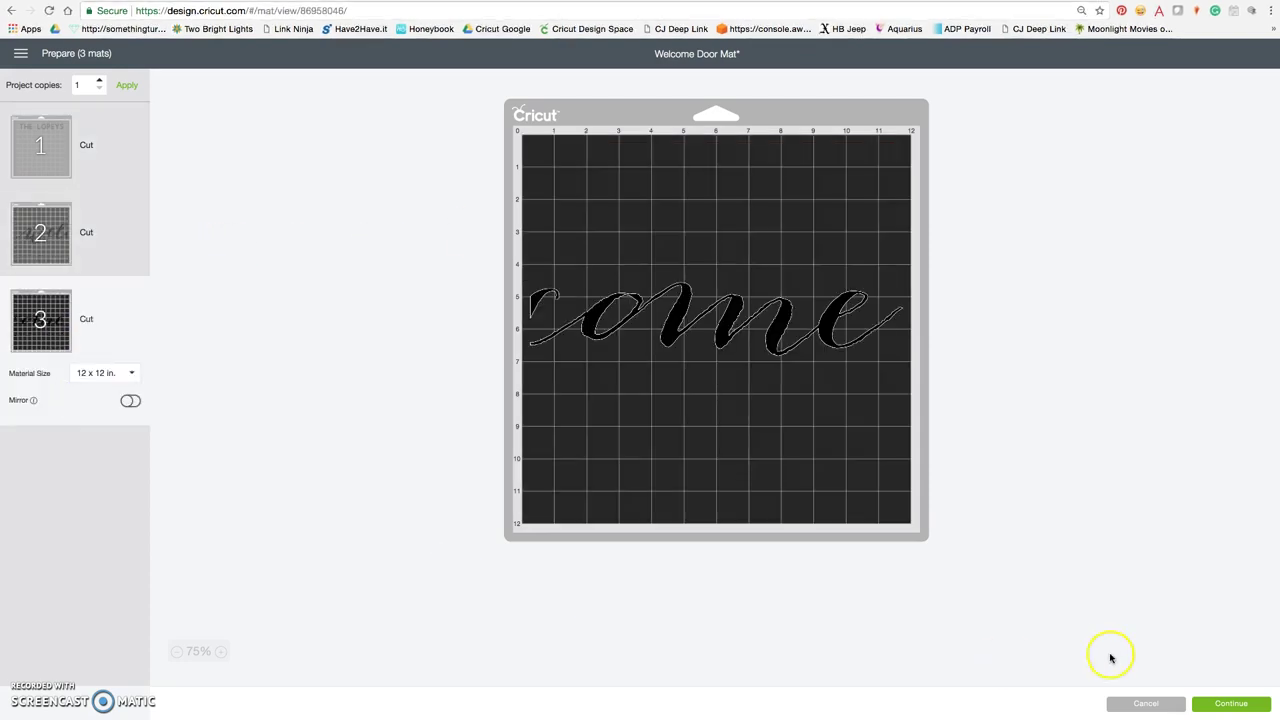
Connect the Maker : 1926 machine and set the material to Medium Cardstock – 80 lb
click(1196, 698)
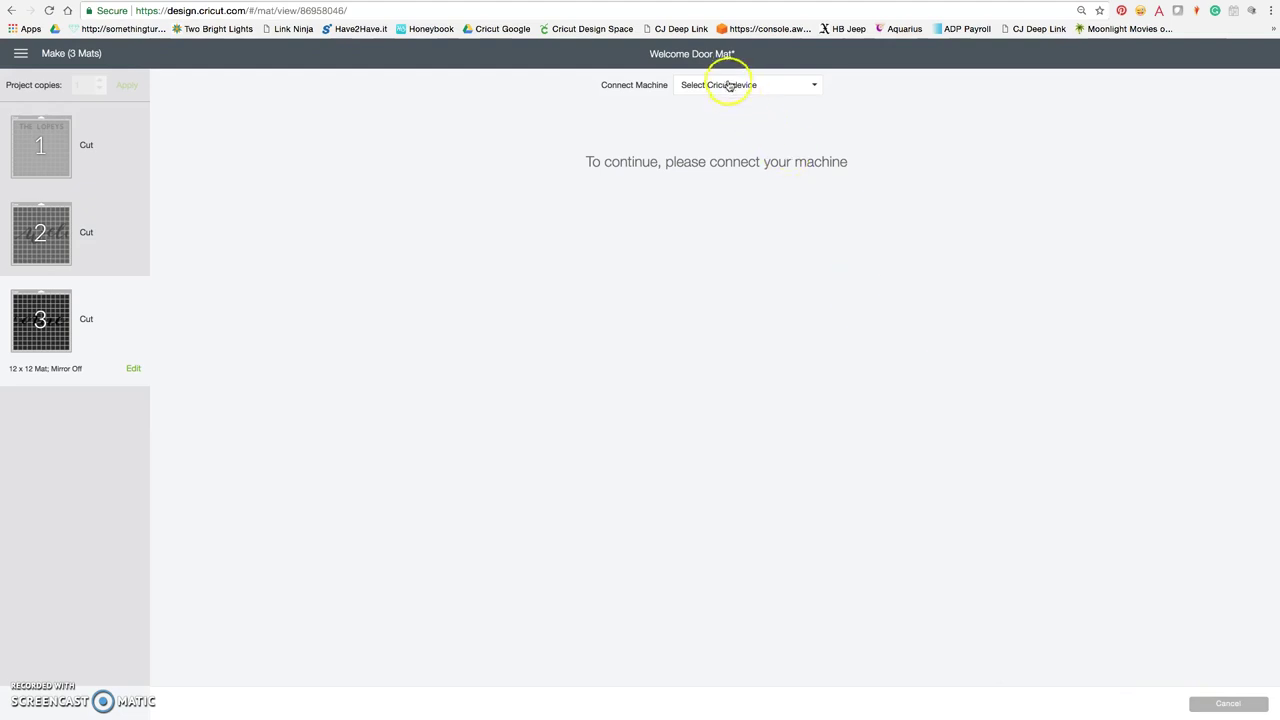
click(728, 85)
click(725, 108)
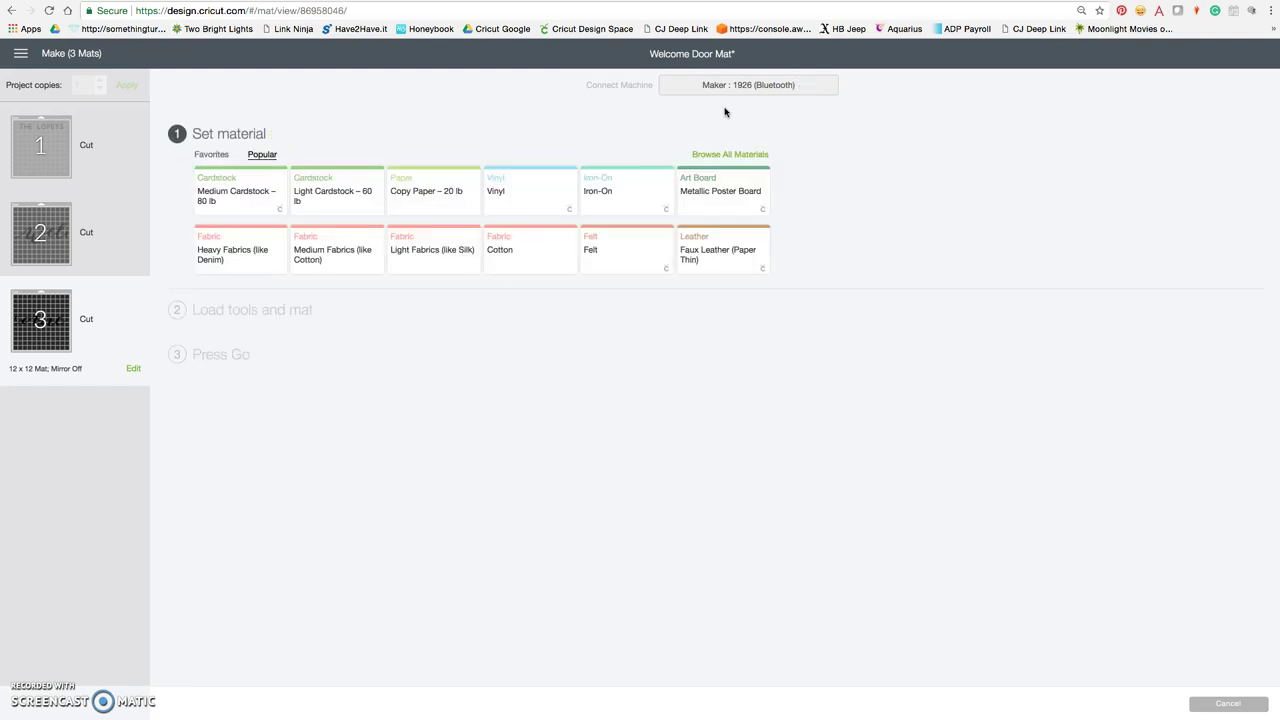
click(243, 205)
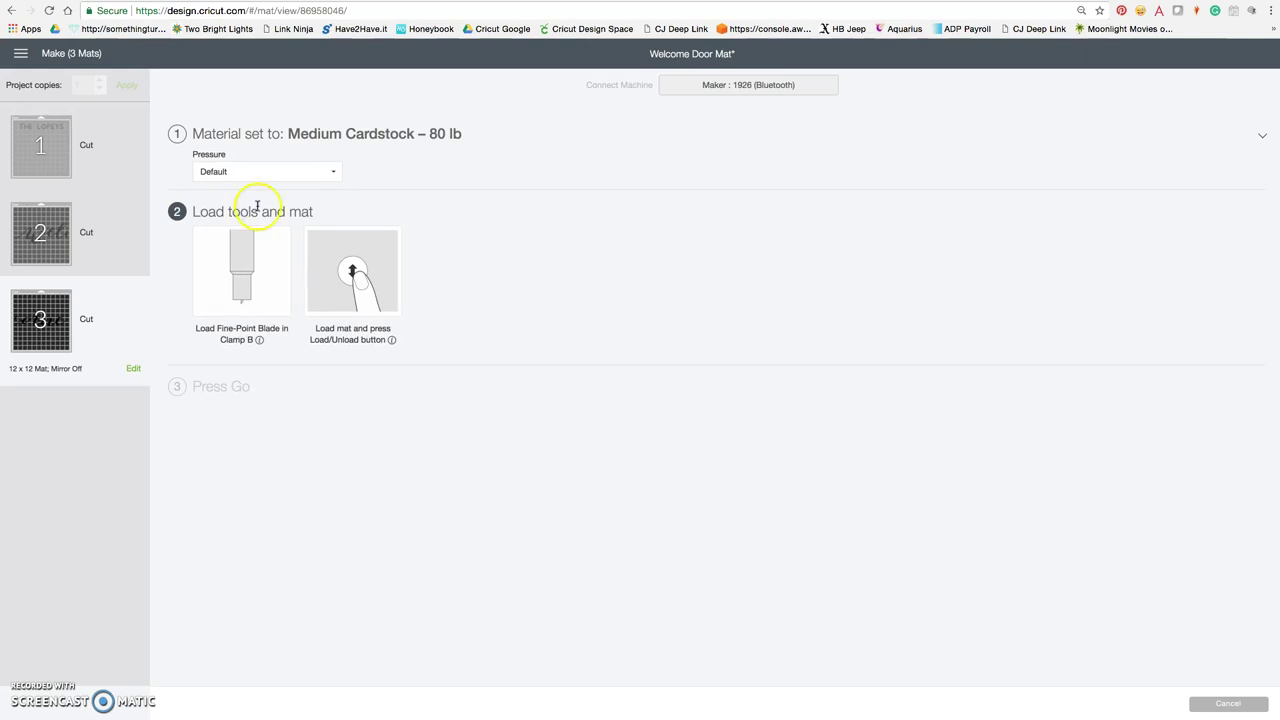
click(279, 356)
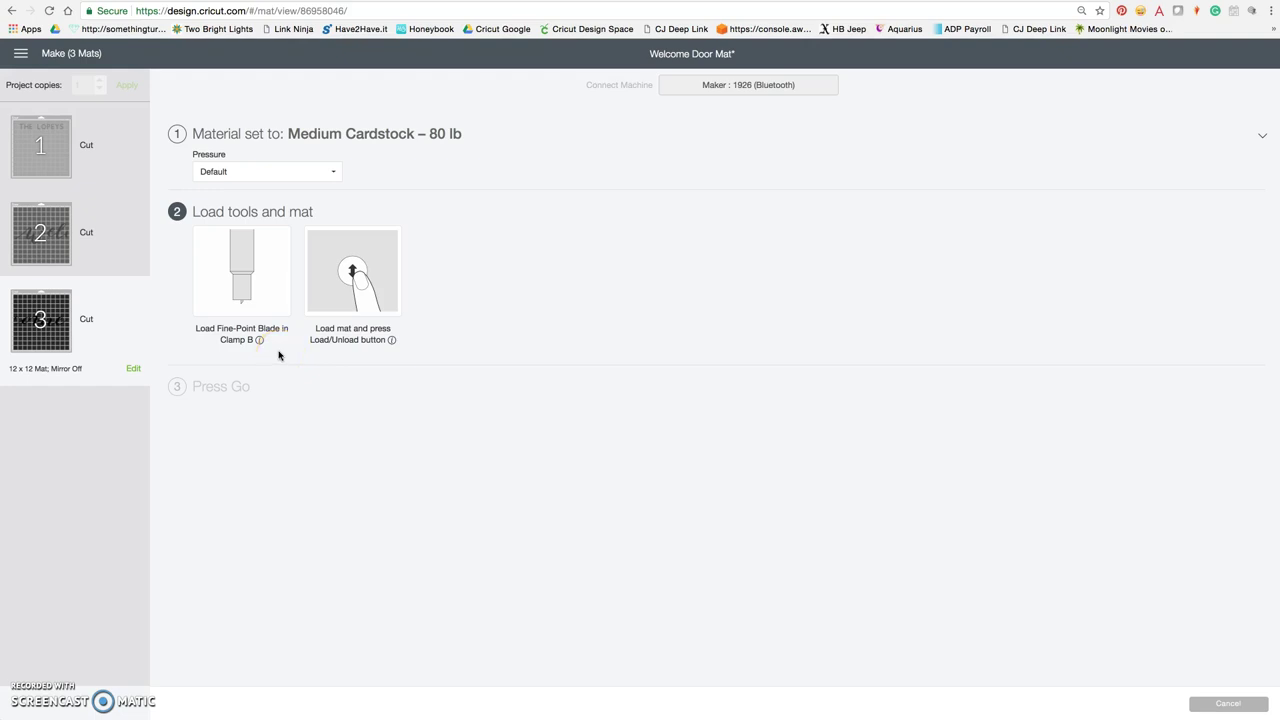
click(958, 618)
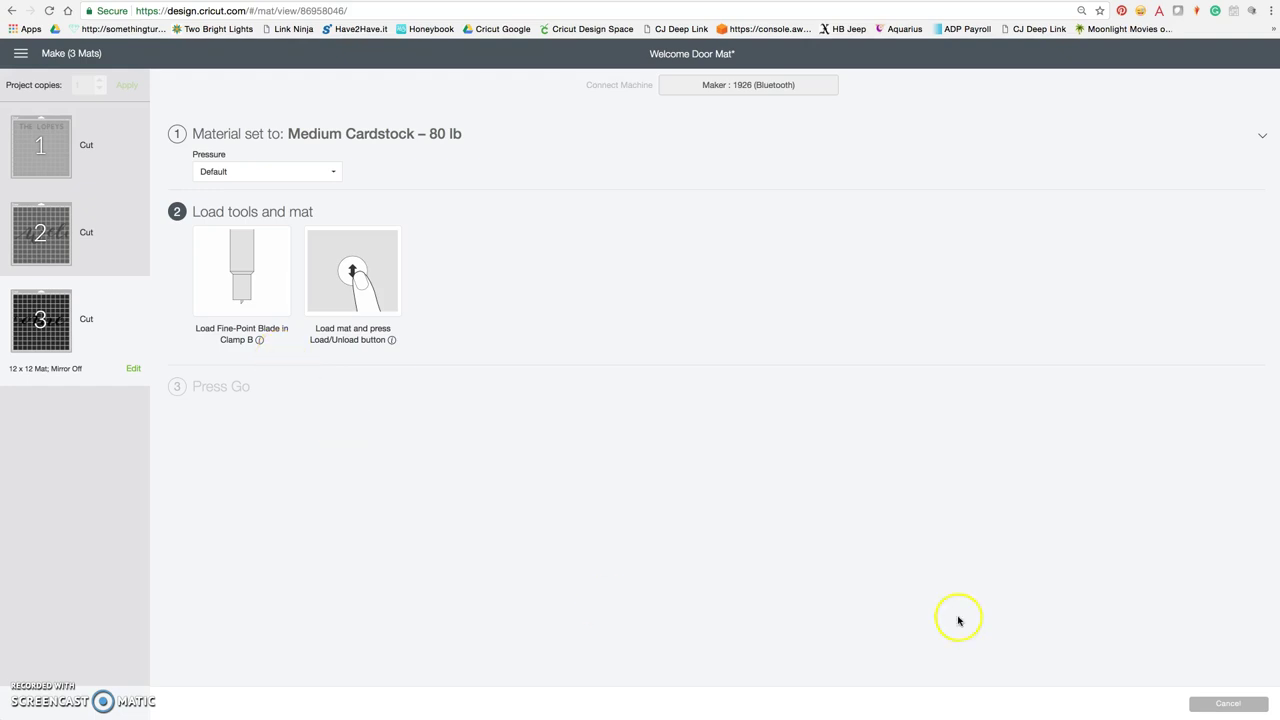
Cancel the cut and confirm, returning to the Welcome Door Mat canvas
click(1245, 708)
click(688, 70)
click(706, 263)
click(1262, 310)
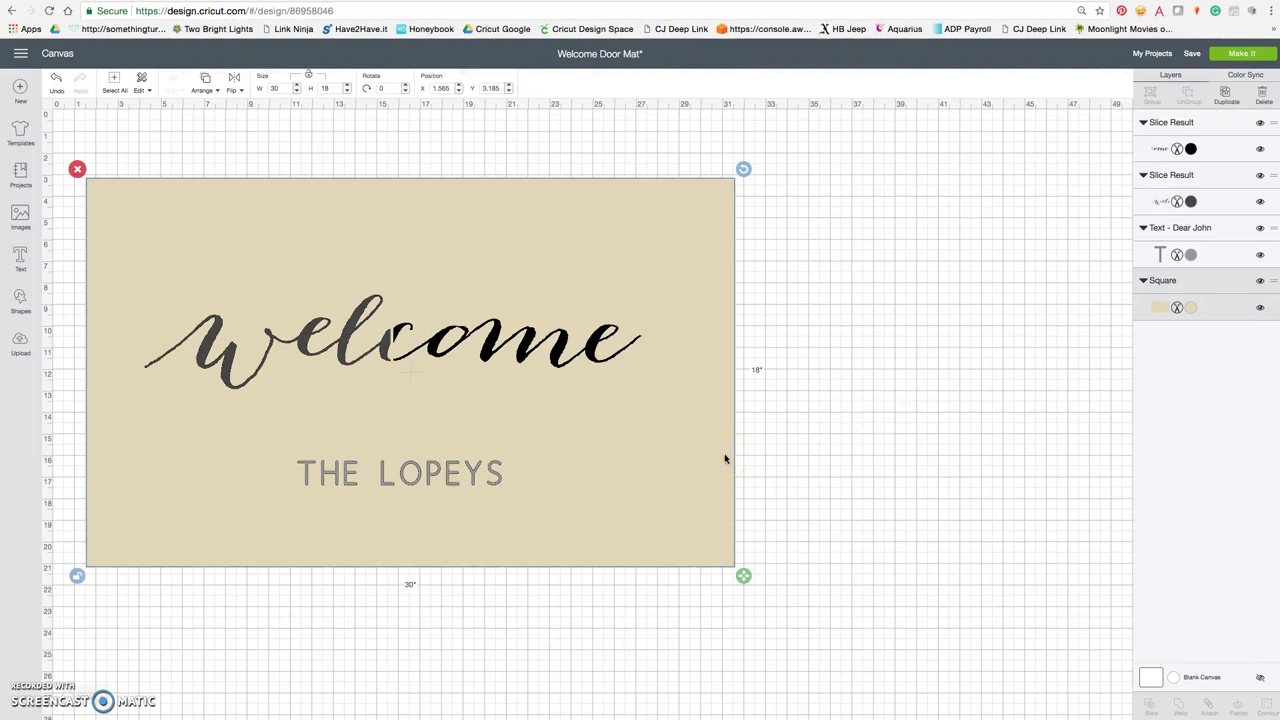
Deselect the background square and nudge the 'come' slice of welcome, leaving it in place
click(825, 459)
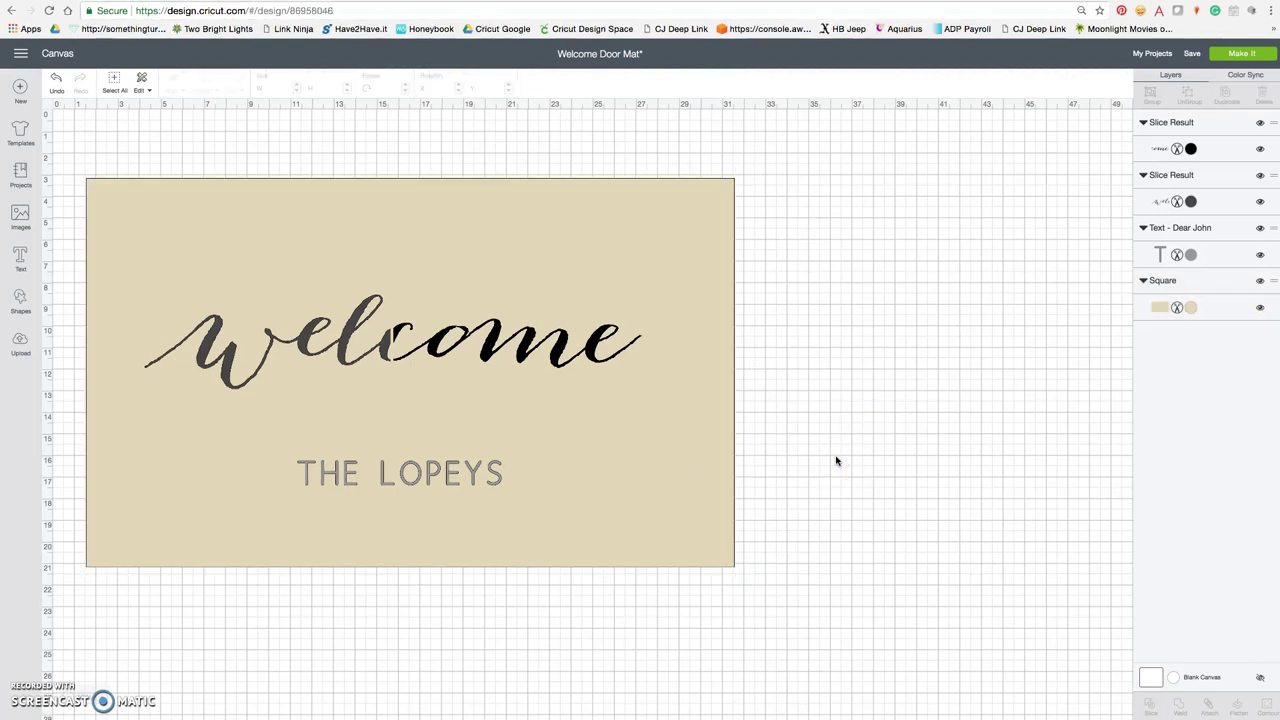
click(464, 380)
drag(493, 352, 481, 358)
click(811, 403)
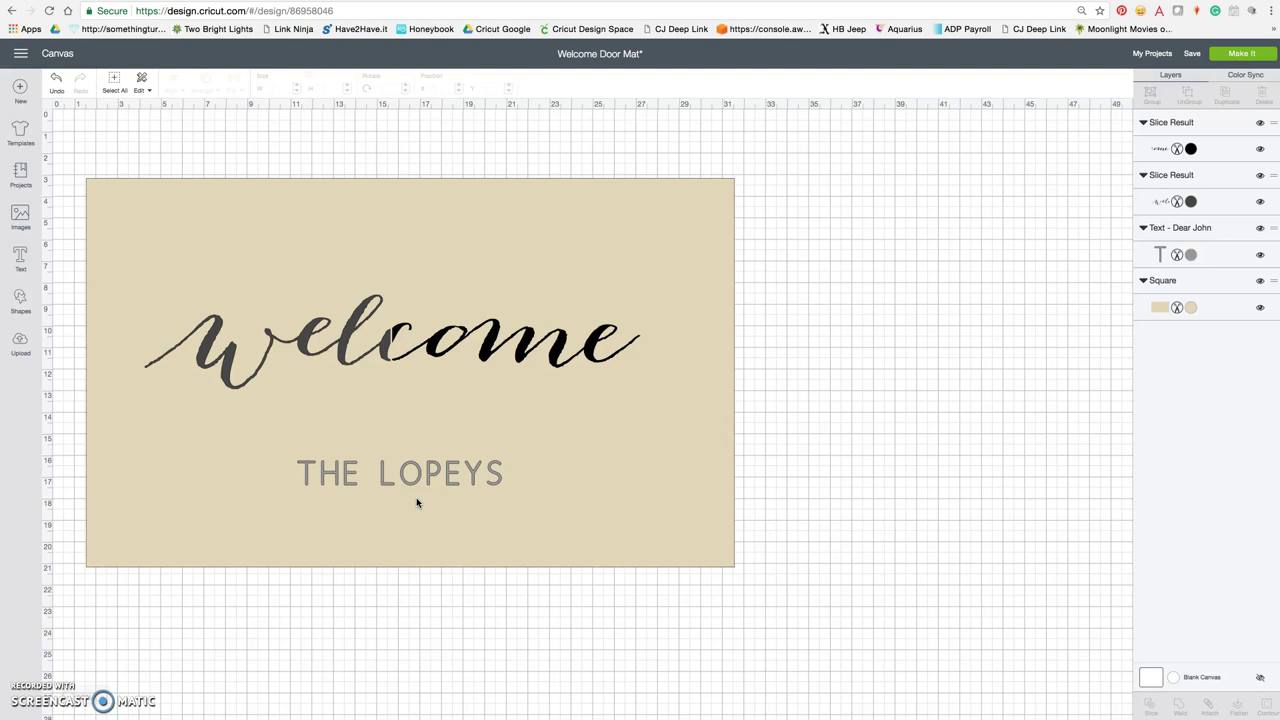
Bring up the Something Turquoise blog post showing the personalized wedding doormat photos
click(325, 383)
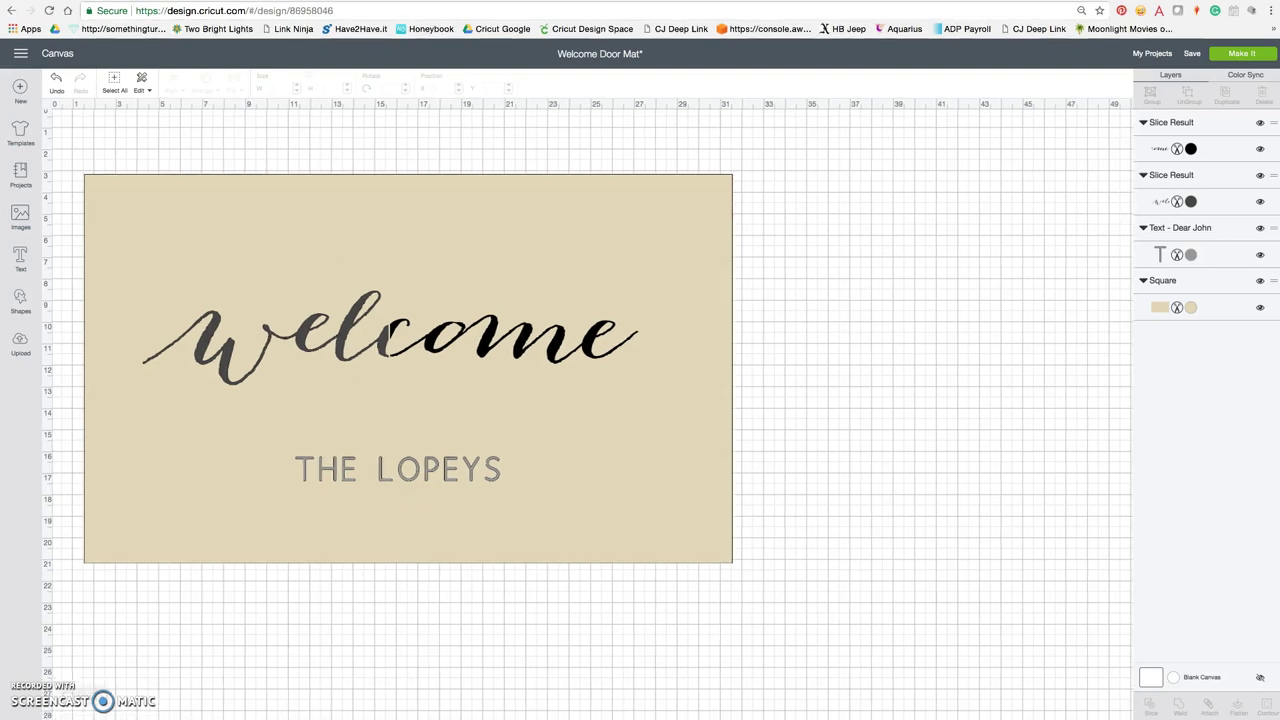
click(548, 150)
scroll(607, 288, down, 8)
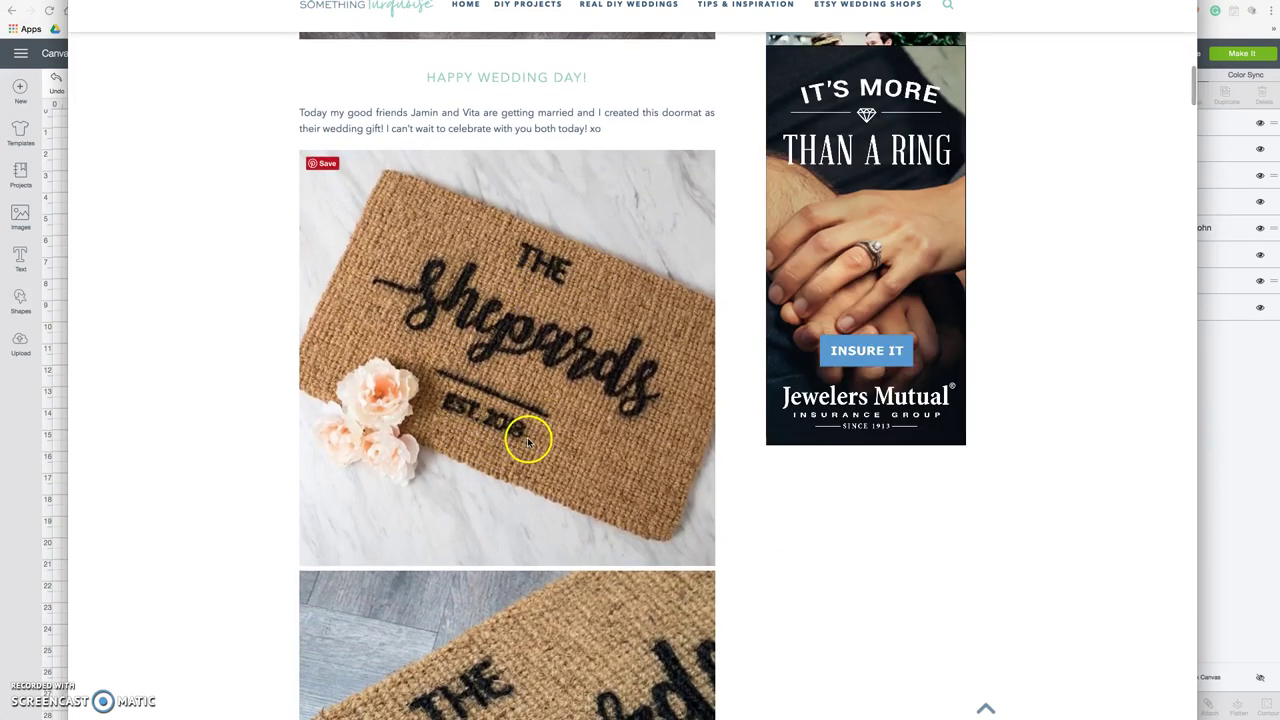
Browse the blog's stencil cutting and assembly photos, then bring back the Welcome Door Mat canvas
scroll(598, 430, down, 8)
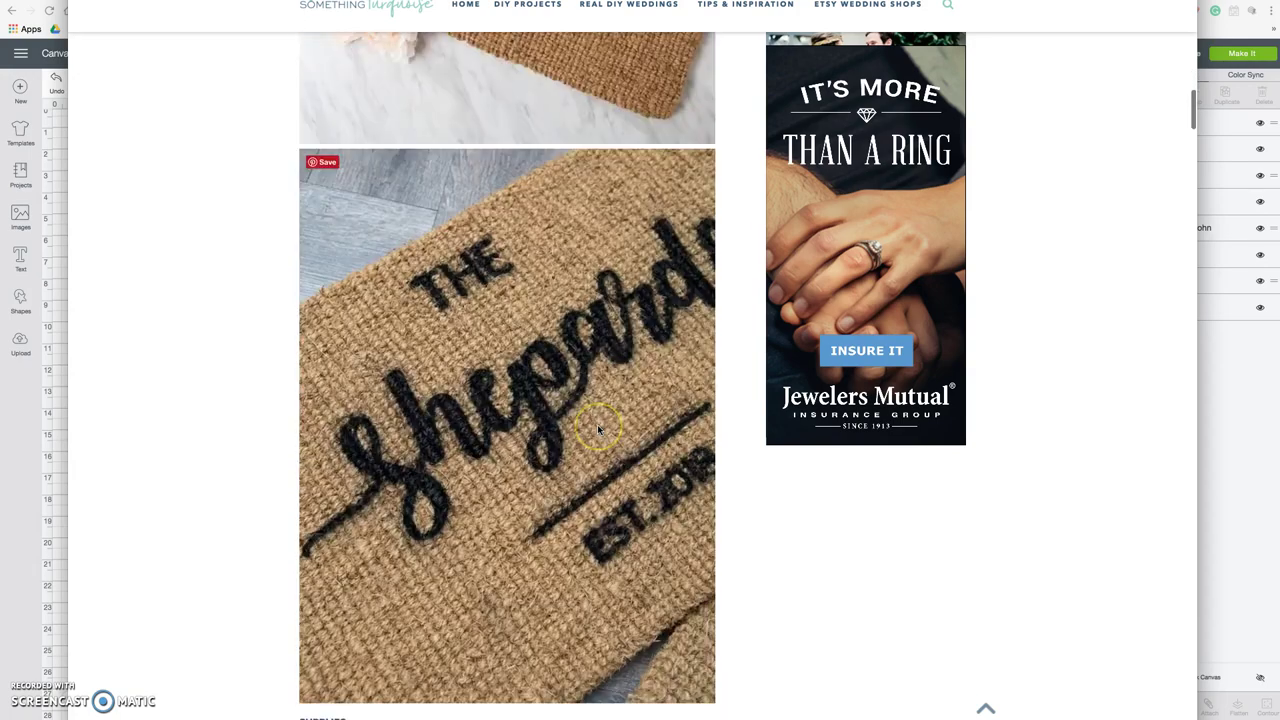
scroll(597, 428, down, 15)
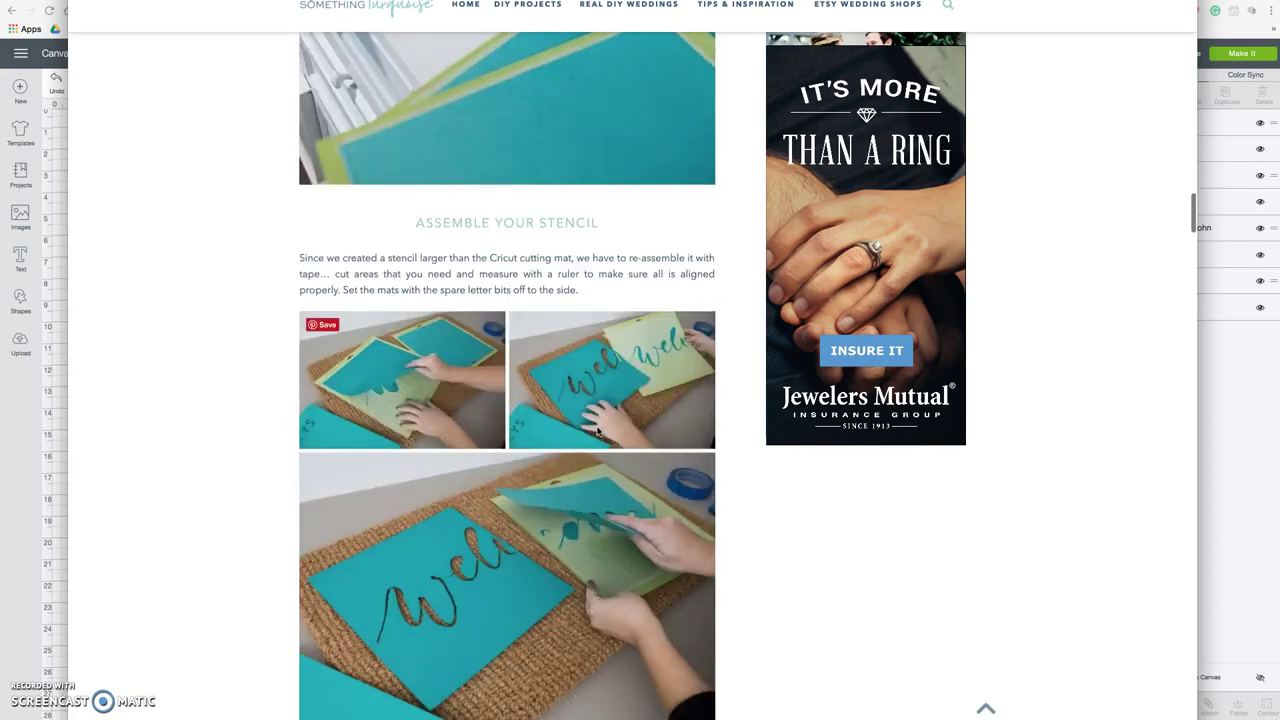
scroll(597, 431, up, 3)
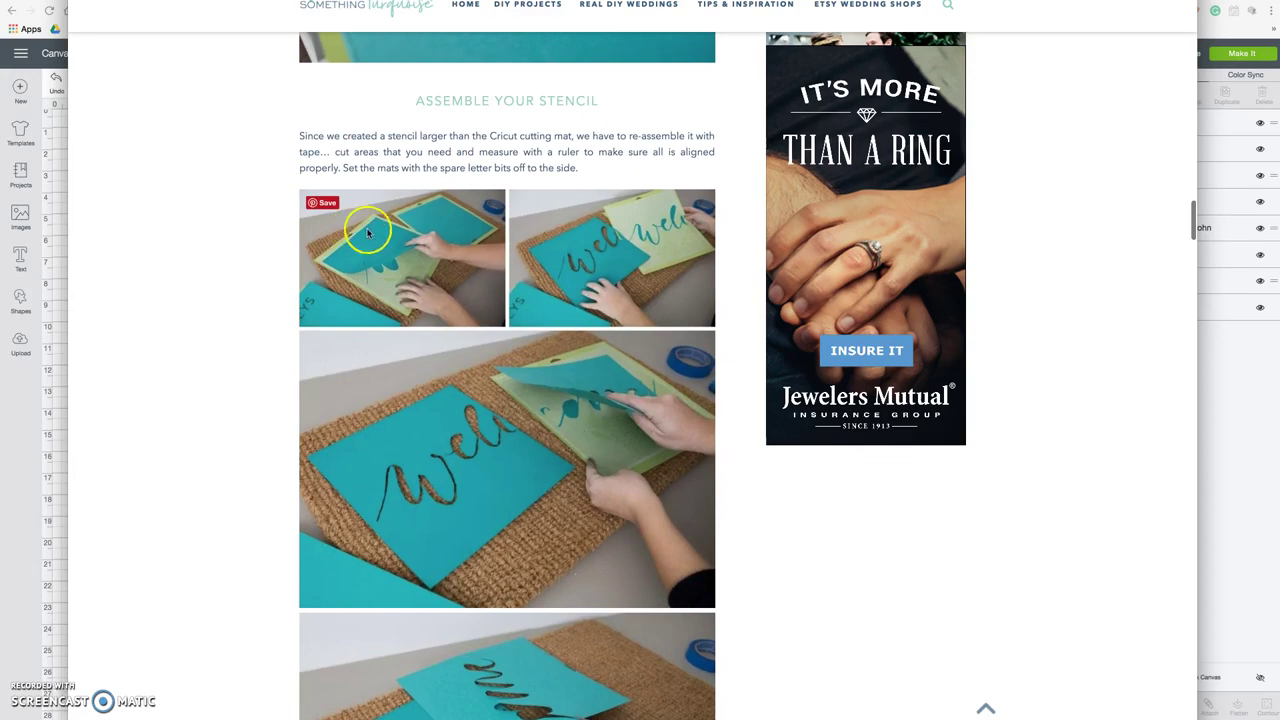
scroll(588, 280, down, 4)
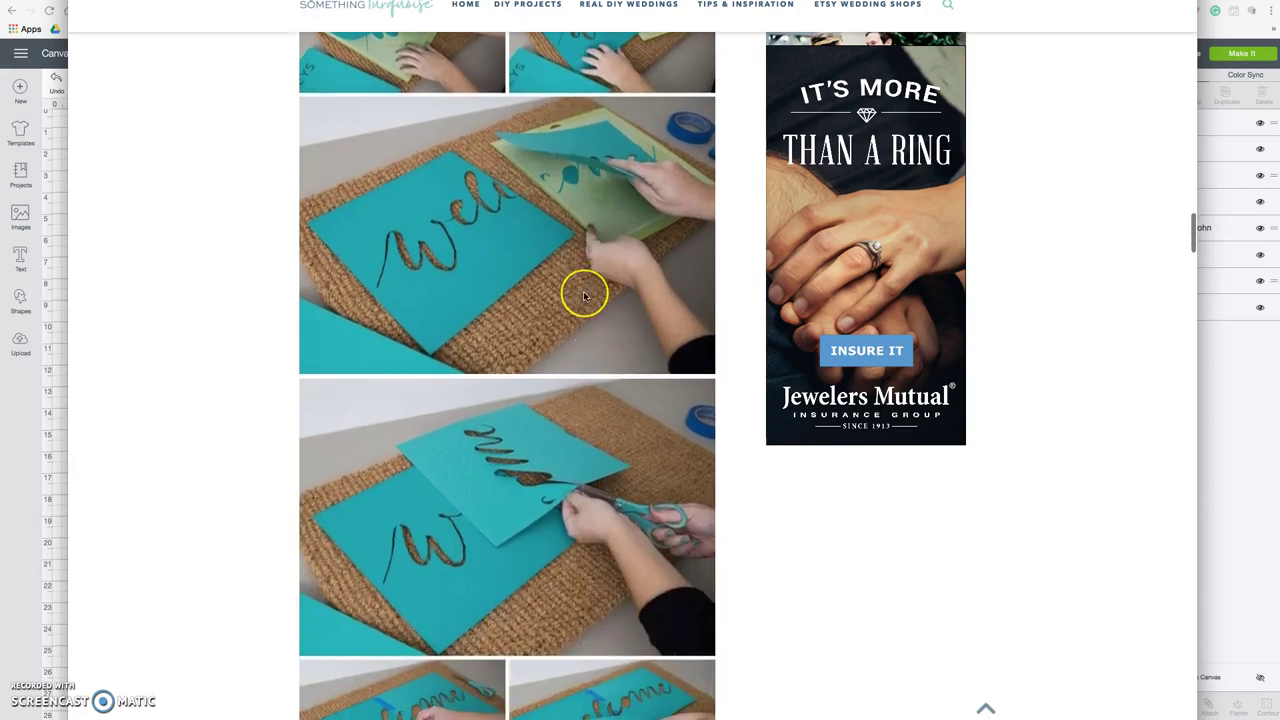
scroll(584, 290, down, 2)
scroll(585, 296, down, 20)
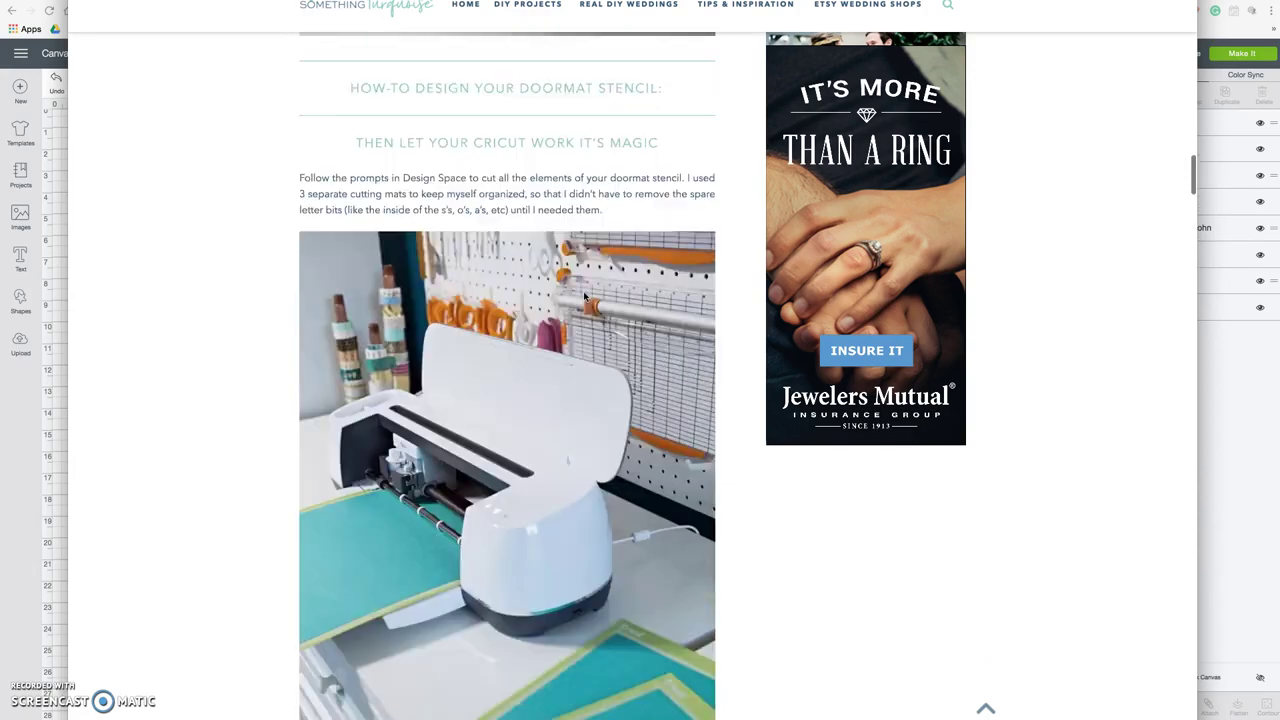
scroll(584, 296, up, 8)
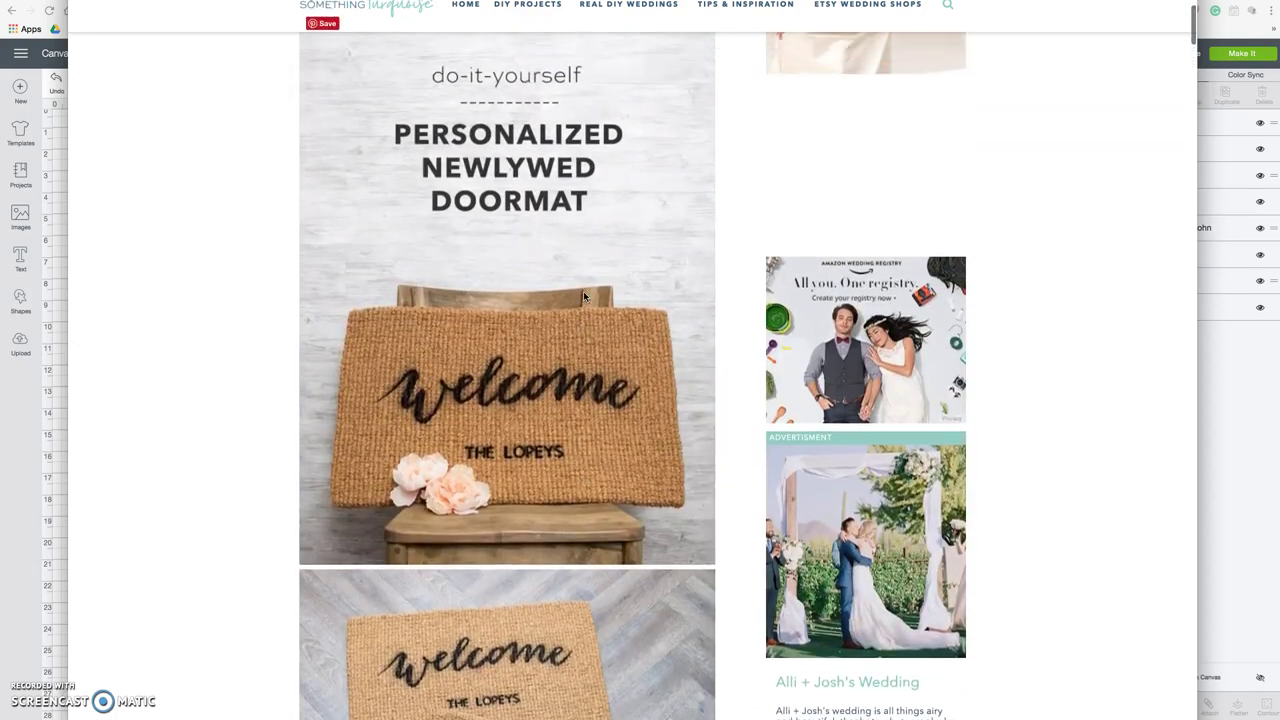
scroll(585, 296, up, 2)
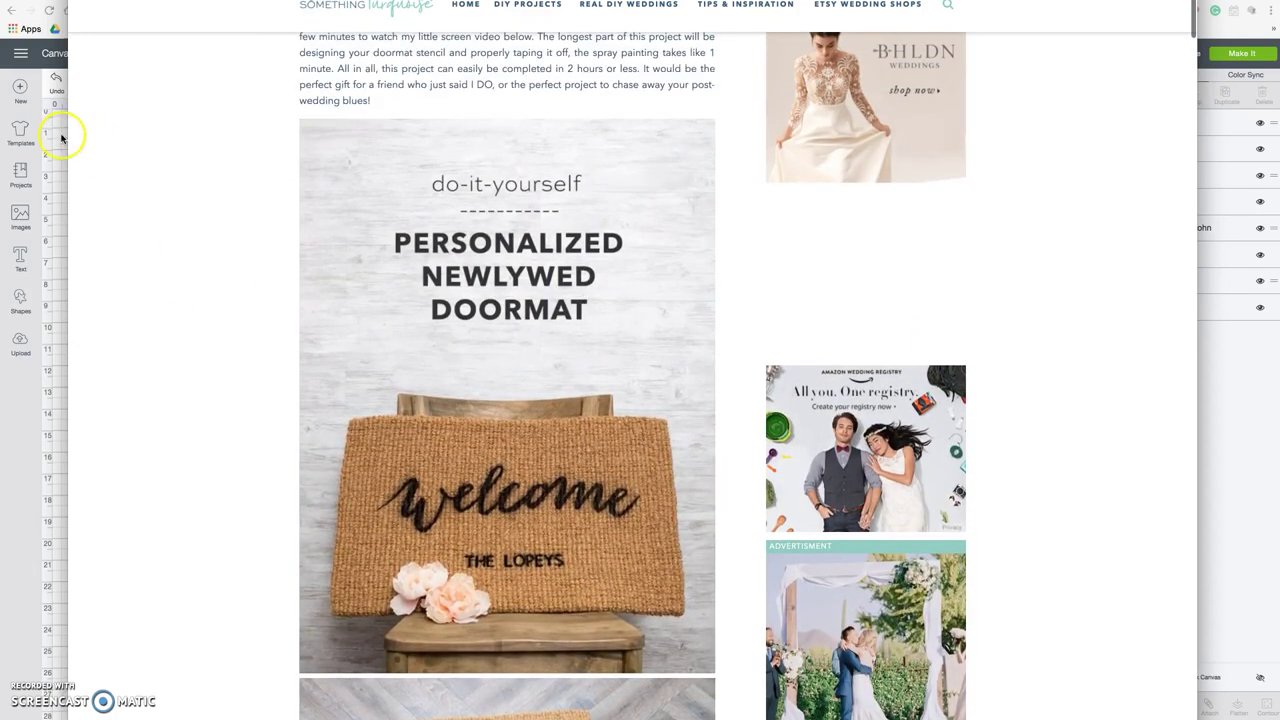
click(62, 138)
scroll(143, 334, left, 1)
scroll(145, 337, right, 3)
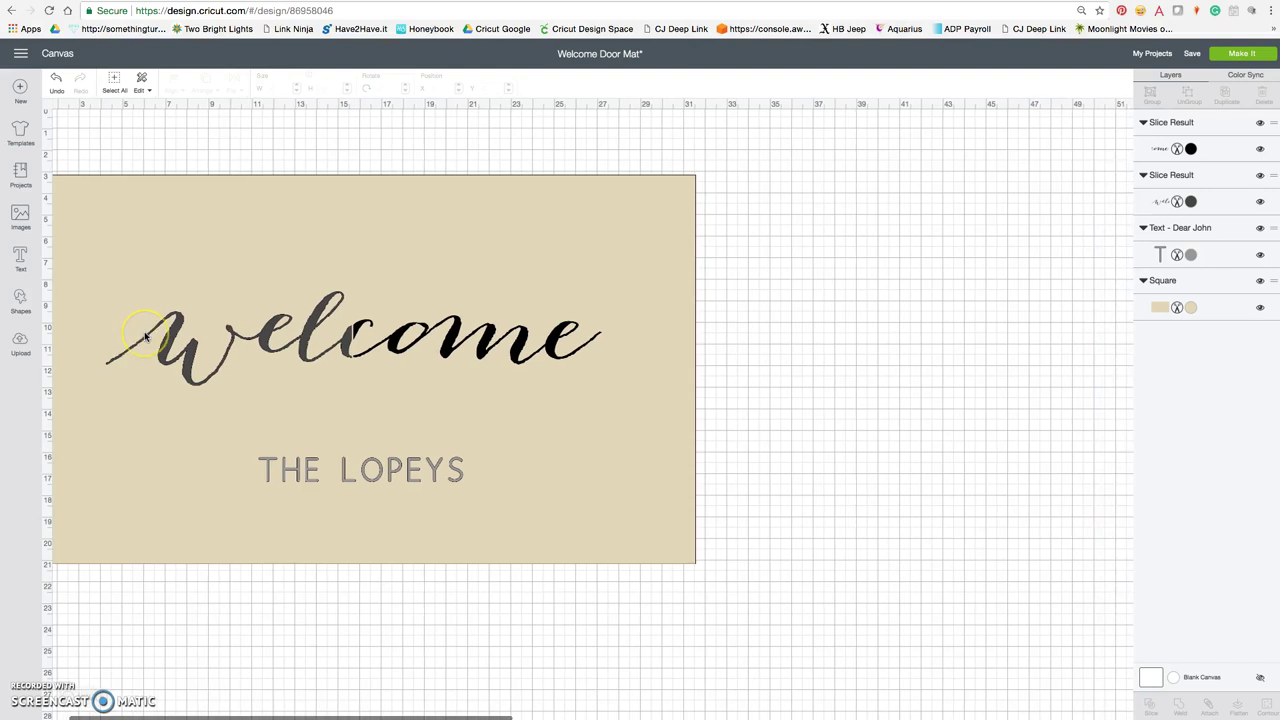
scroll(140, 337, left, 2)
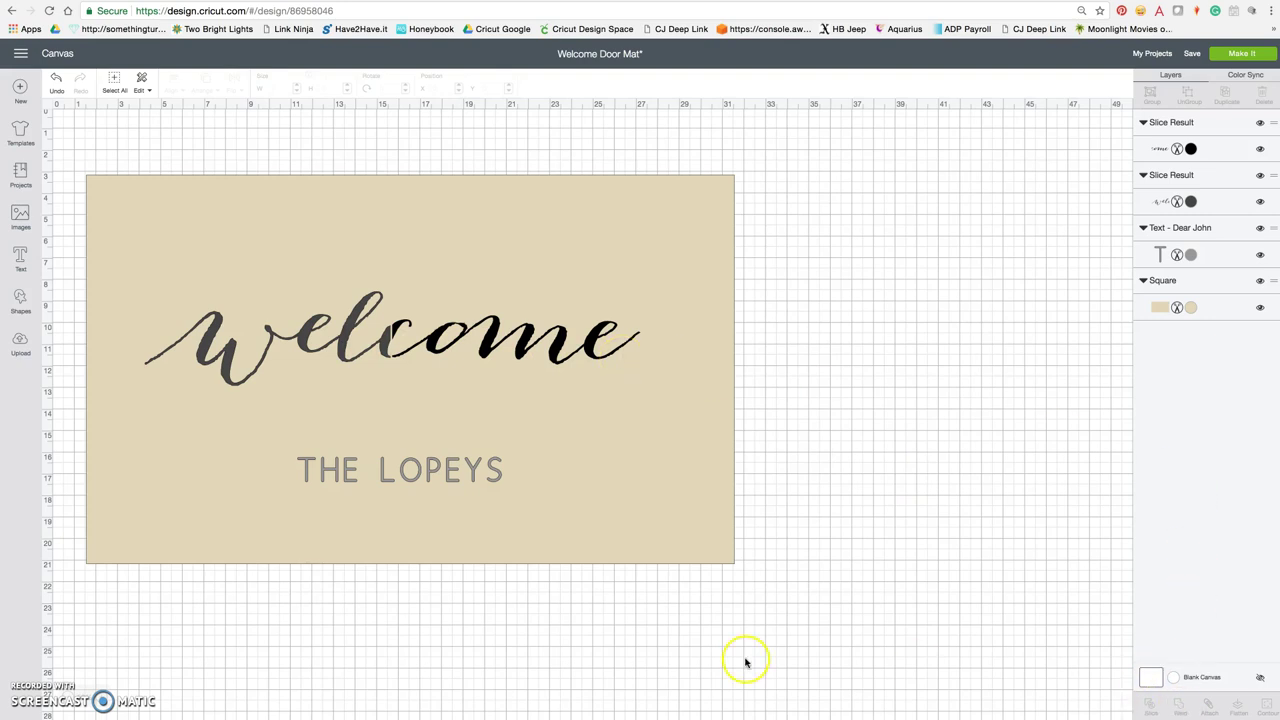
scroll(745, 662, up, 1)
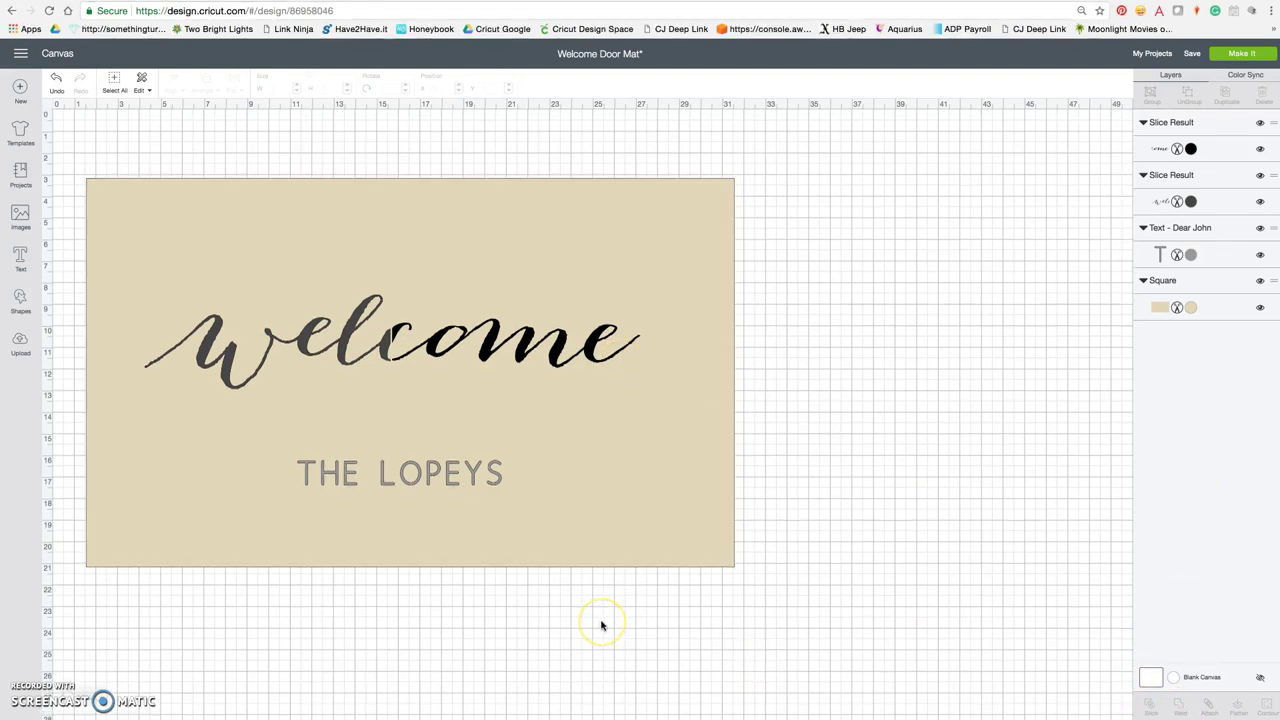